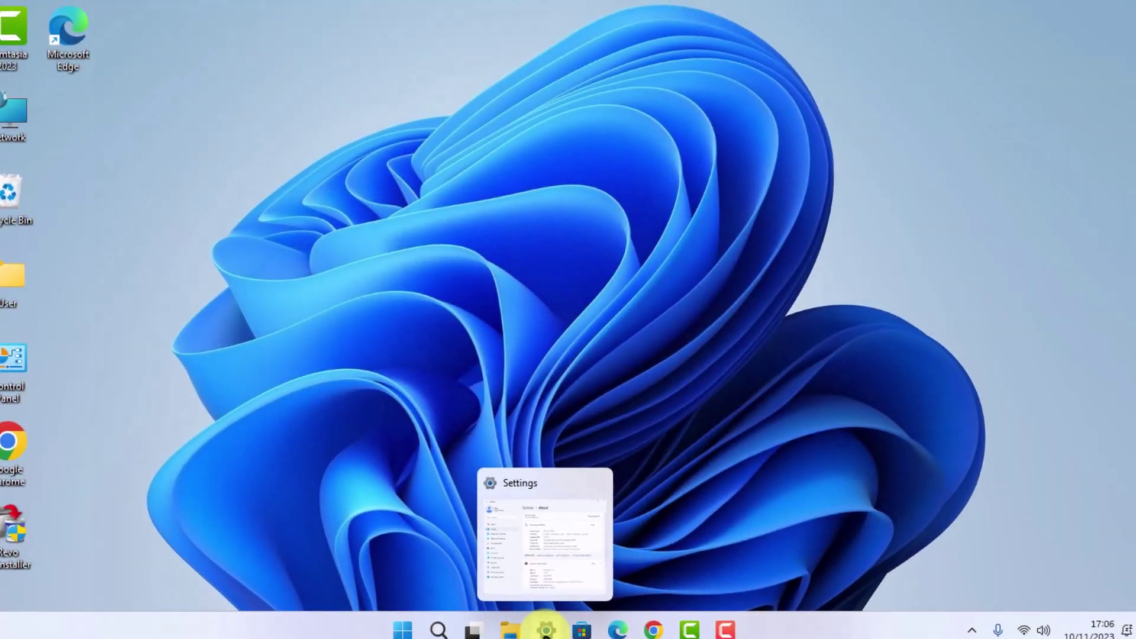
Check the system's About details in Settings, then open the Windows 11 download page in Chrome
{"action": "left_click", "coordinate": [540, 622]}
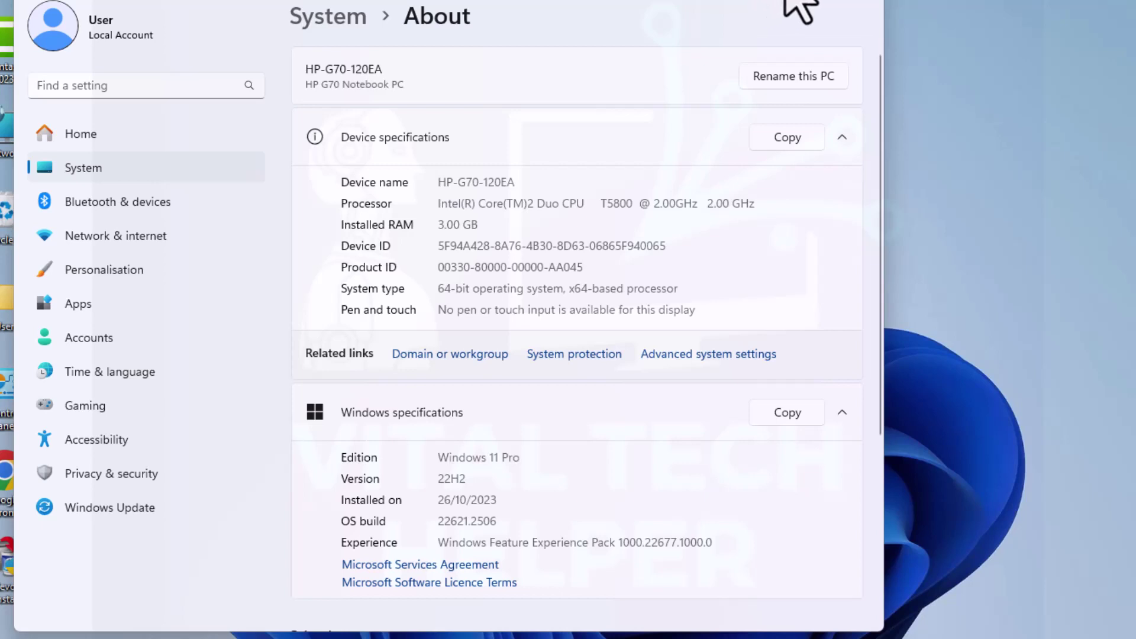
{"action": "left_click", "coordinate": [785, 1]}
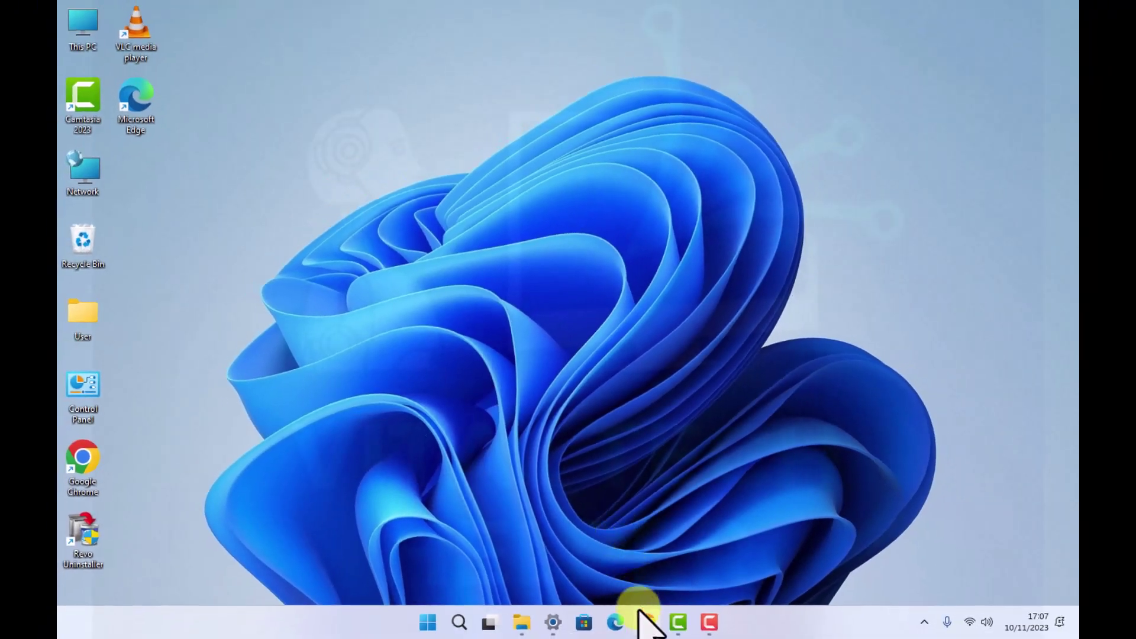
{"action": "left_click", "coordinate": [642, 620]}
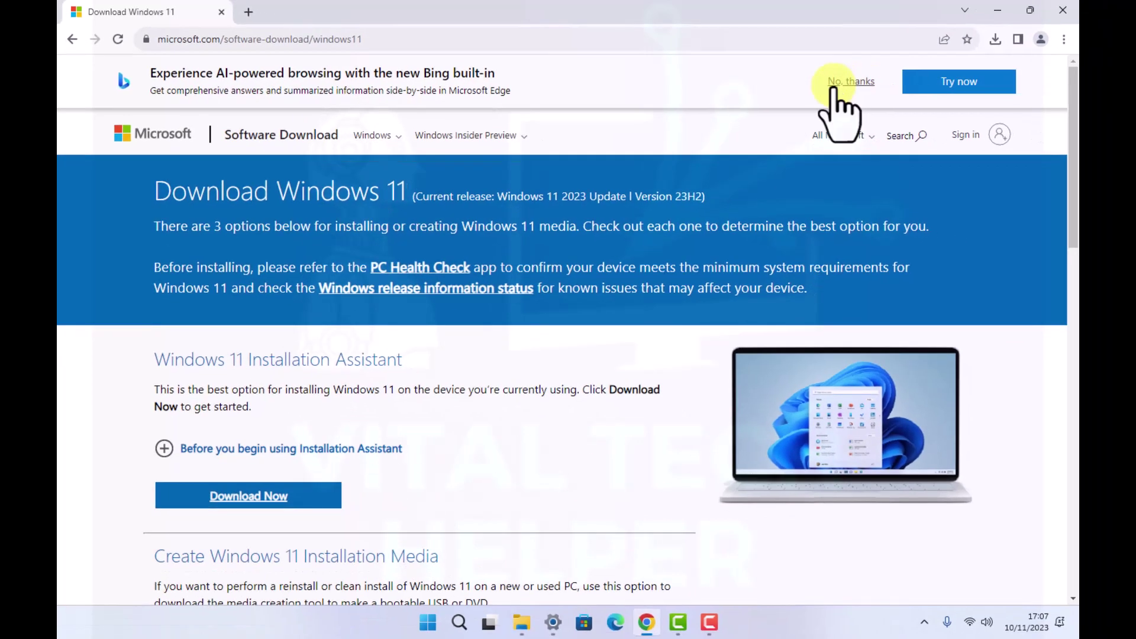
{"action": "left_click", "coordinate": [835, 84]}
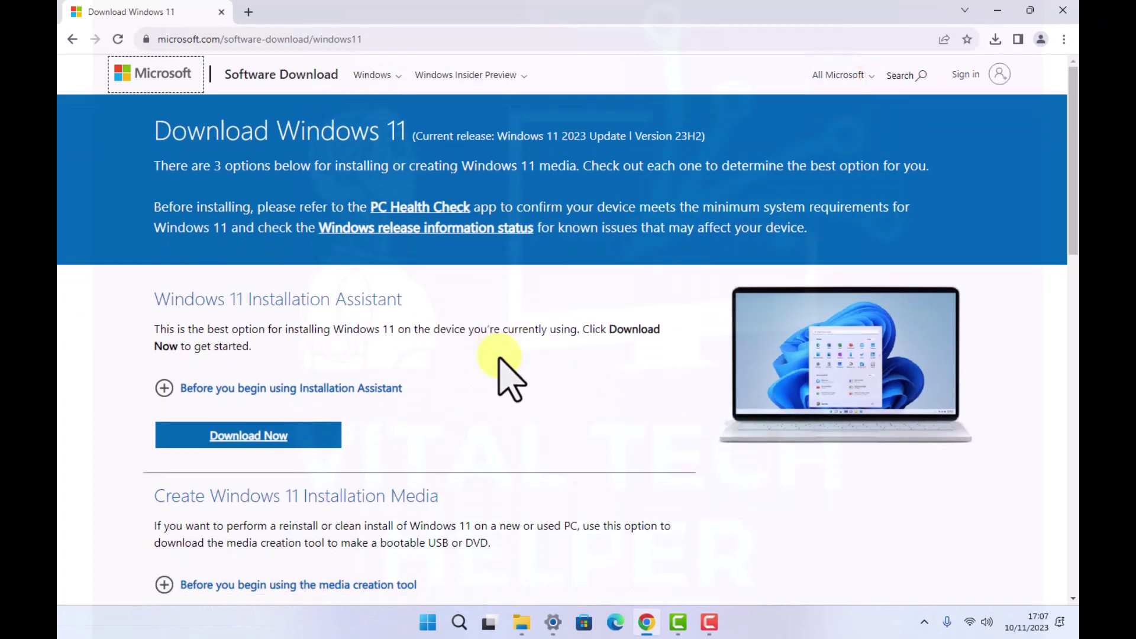
Select the Windows 11 multi-edition ISO for x64 devices and submit it with Download Now
{"action": "scroll", "coordinate": [499, 359], "scroll_direction": "down", "scroll_amount": 5}
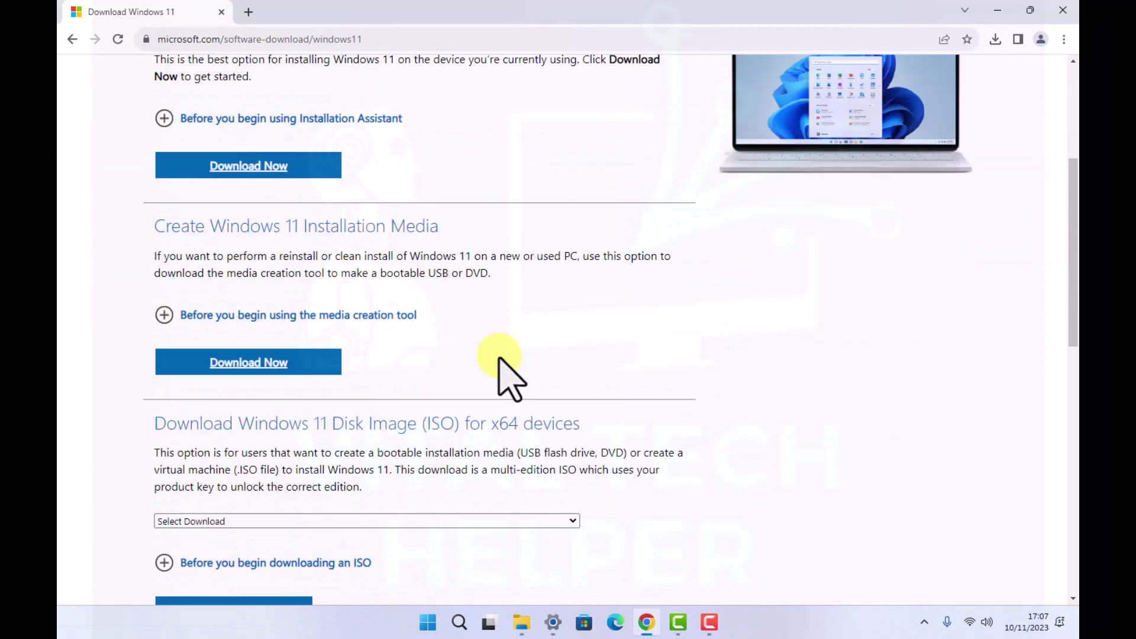
{"action": "scroll", "coordinate": [498, 351], "scroll_direction": "down", "scroll_amount": 2}
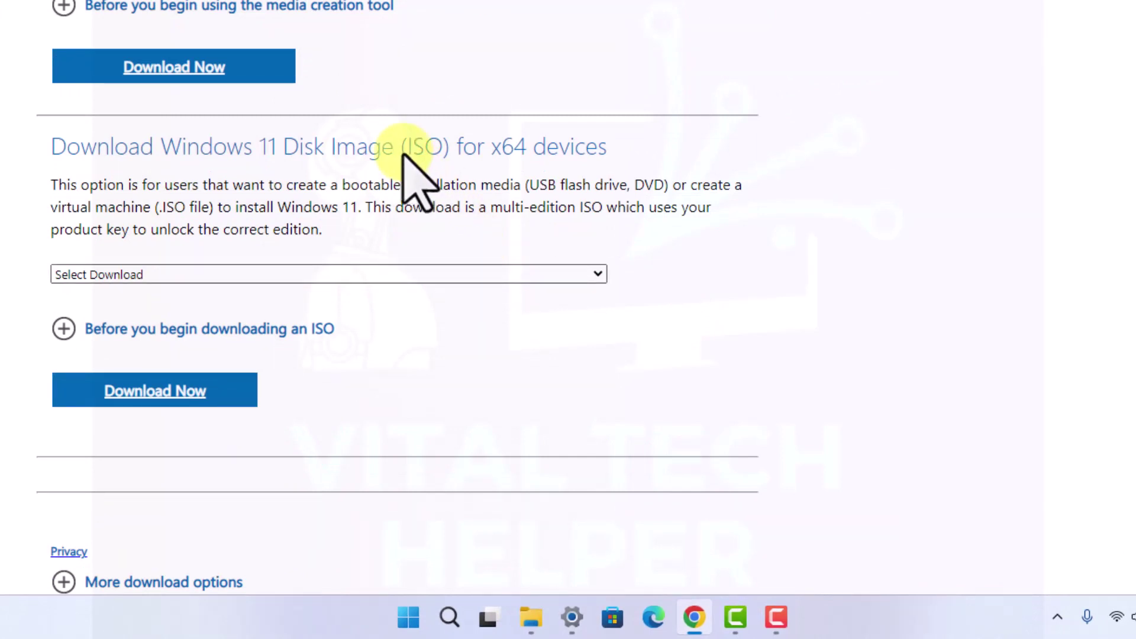
{"action": "left_click", "coordinate": [463, 276]}
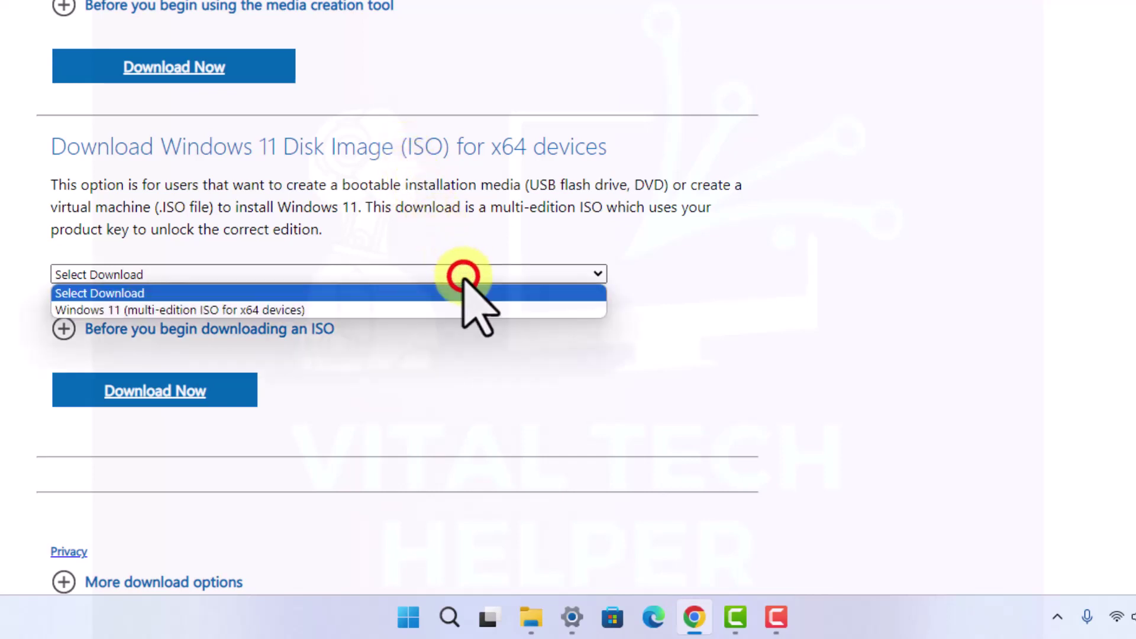
{"action": "left_click", "coordinate": [347, 310]}
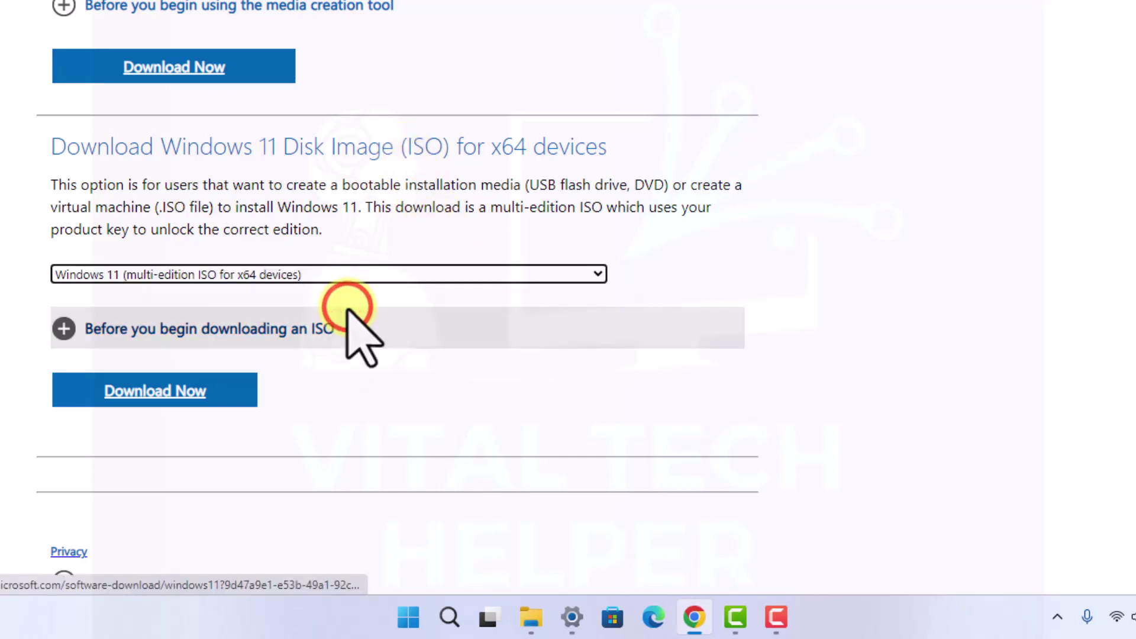
{"action": "left_click", "coordinate": [163, 400]}
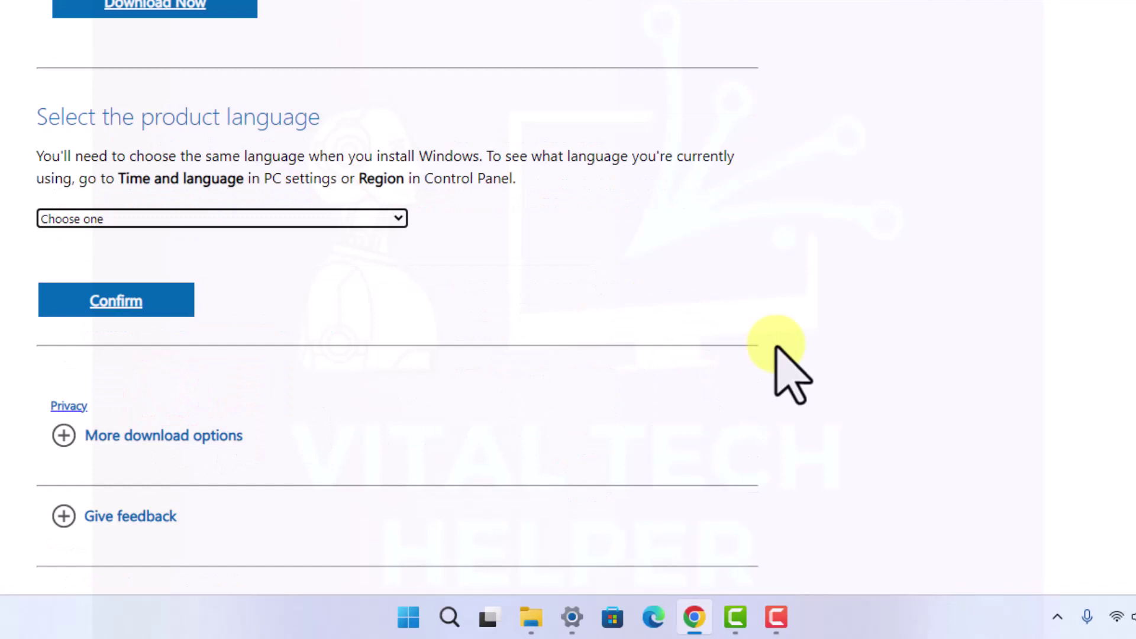
Choose English (United States) and start the 64-bit Win11_23H2_English_x64.iso download
{"action": "left_click", "coordinate": [384, 220]}
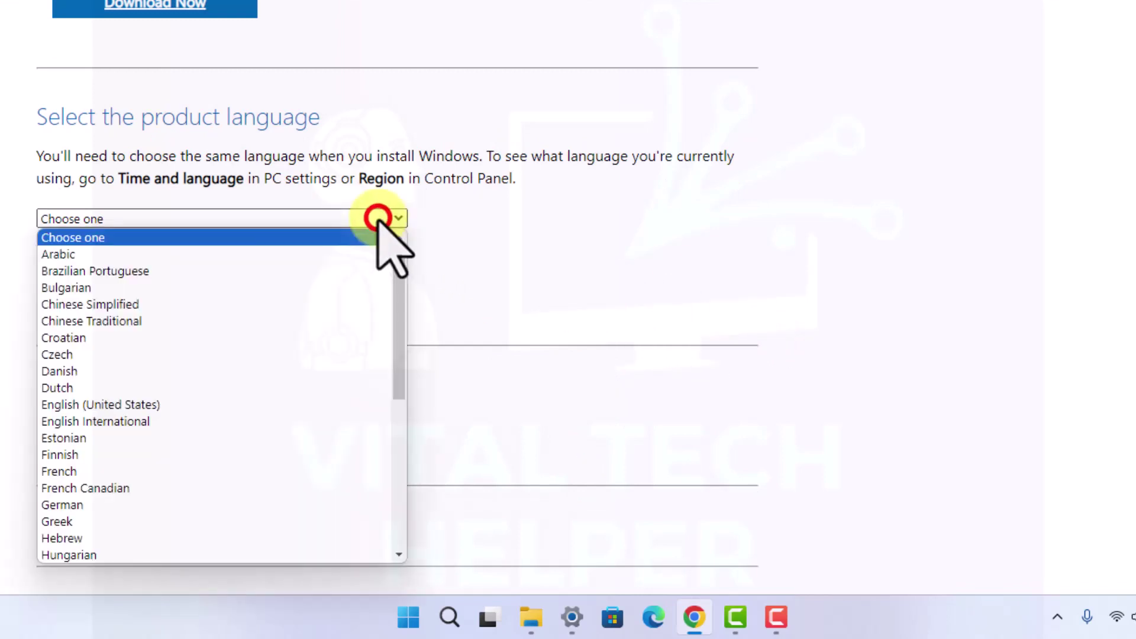
{"action": "left_click", "coordinate": [175, 406]}
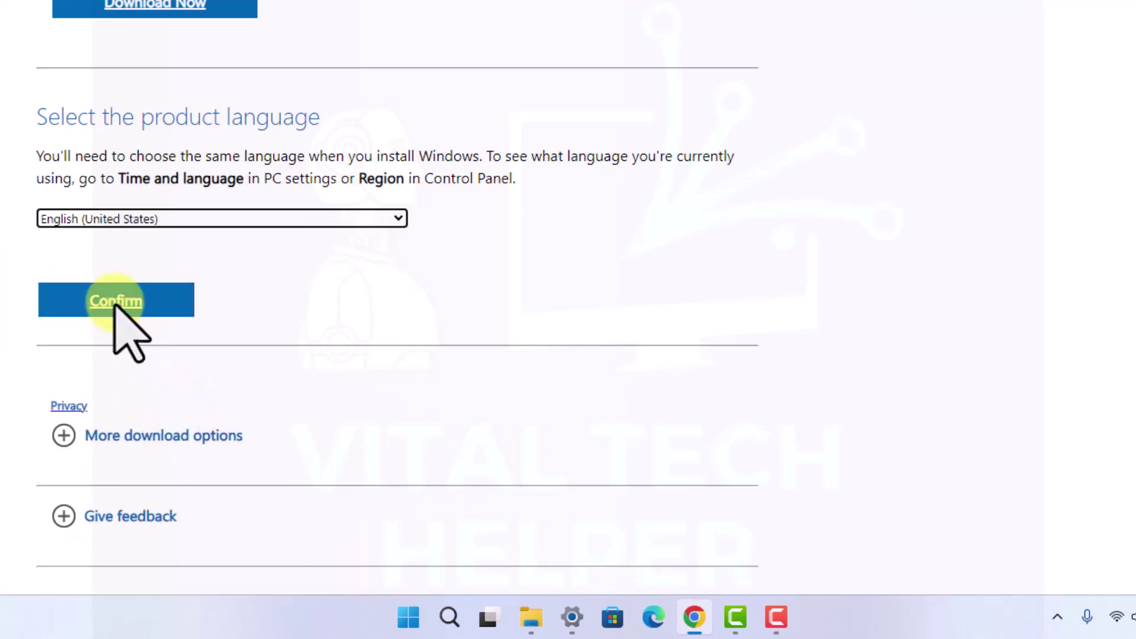
{"action": "left_click", "coordinate": [110, 297]}
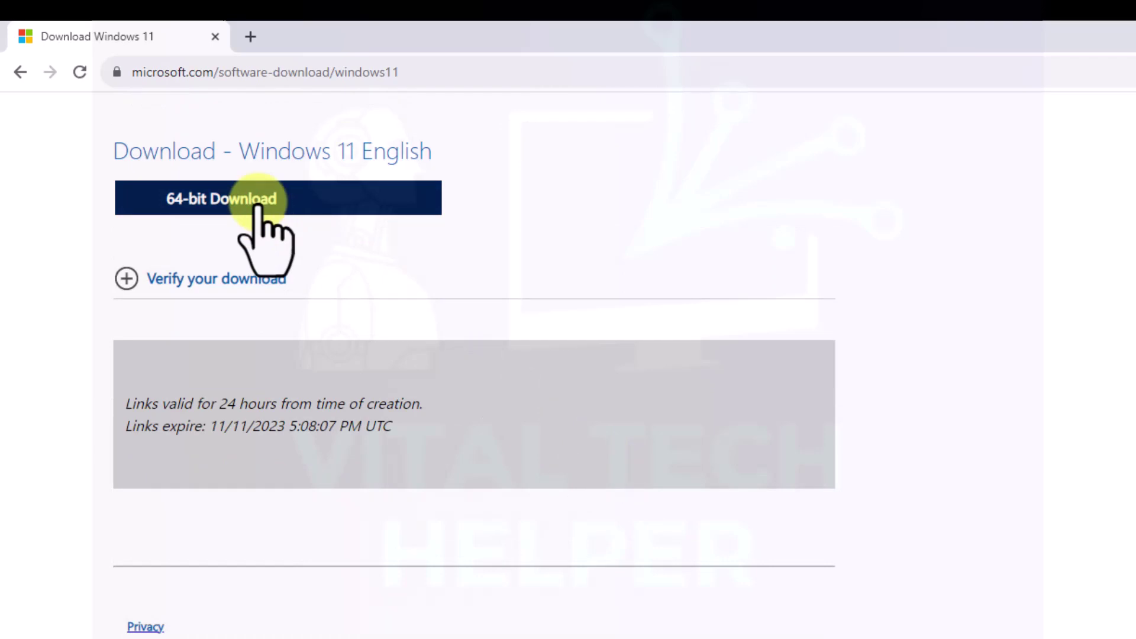
{"action": "left_click", "coordinate": [260, 201]}
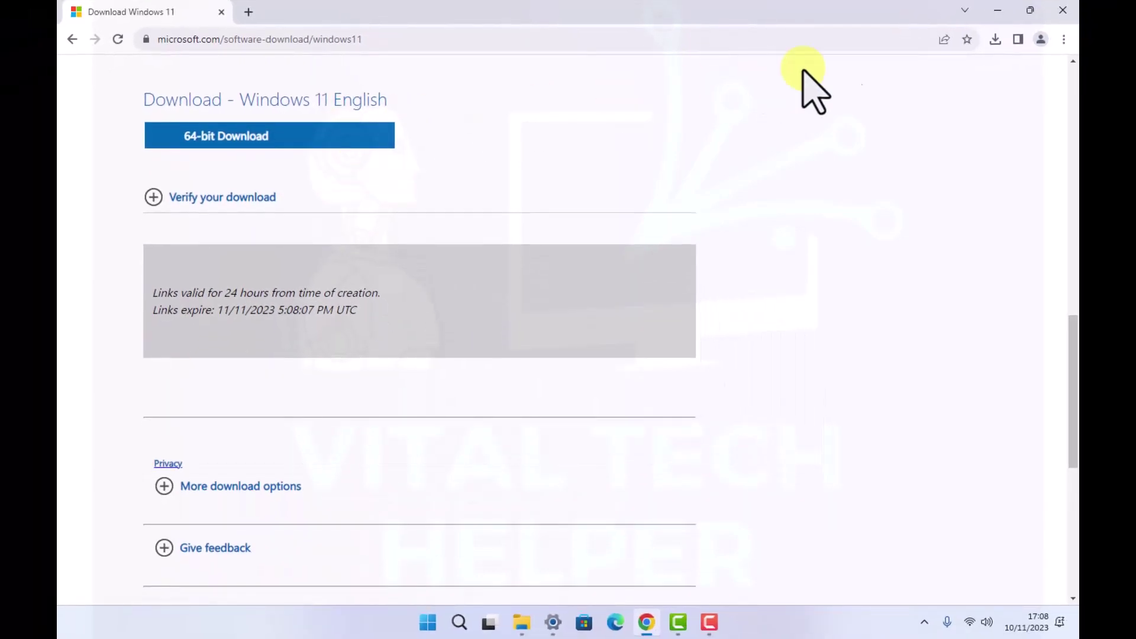
{"action": "left_click", "coordinate": [995, 41]}
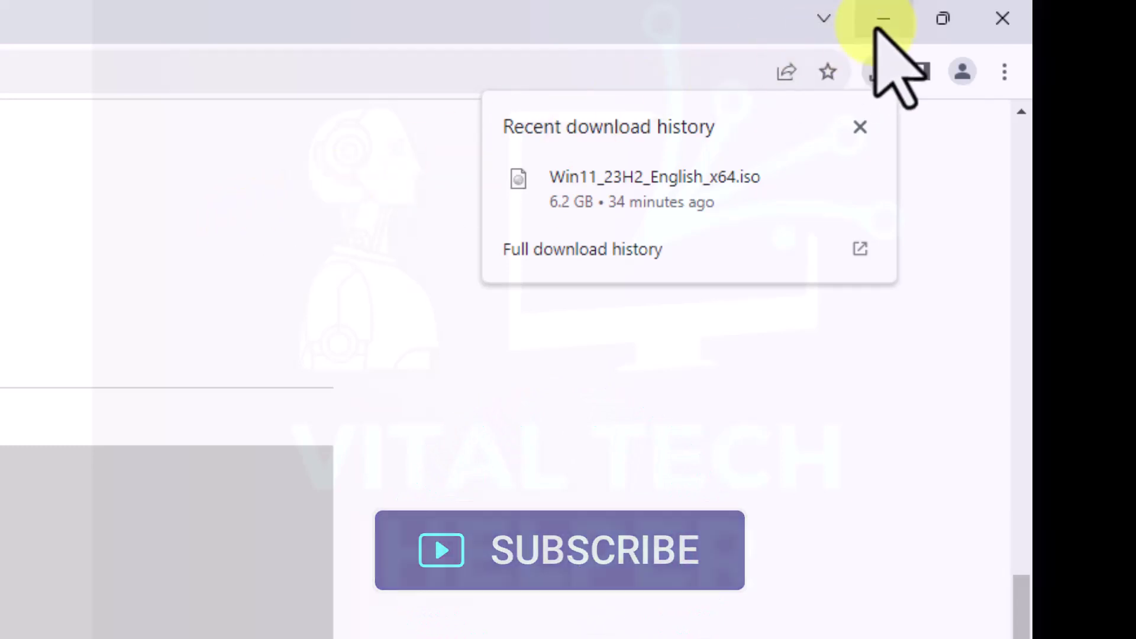
Minimise Chrome and mount Win11_23H2_English_x64.iso from Downloads as DVD Drive (D:)
{"action": "left_click", "coordinate": [875, 23]}
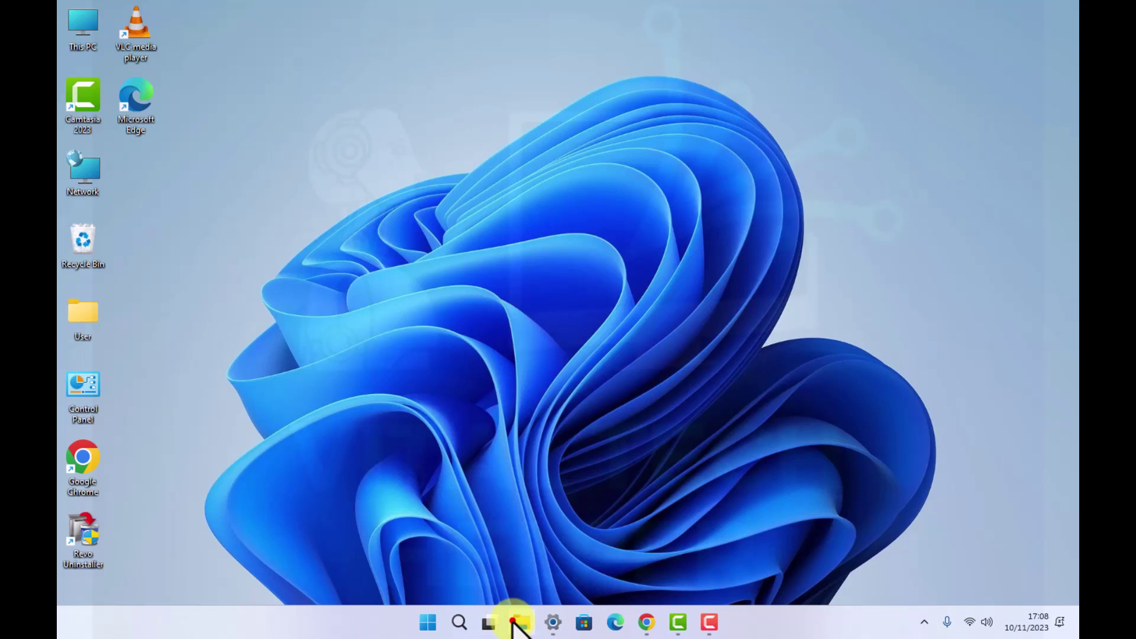
{"action": "left_click", "coordinate": [516, 621]}
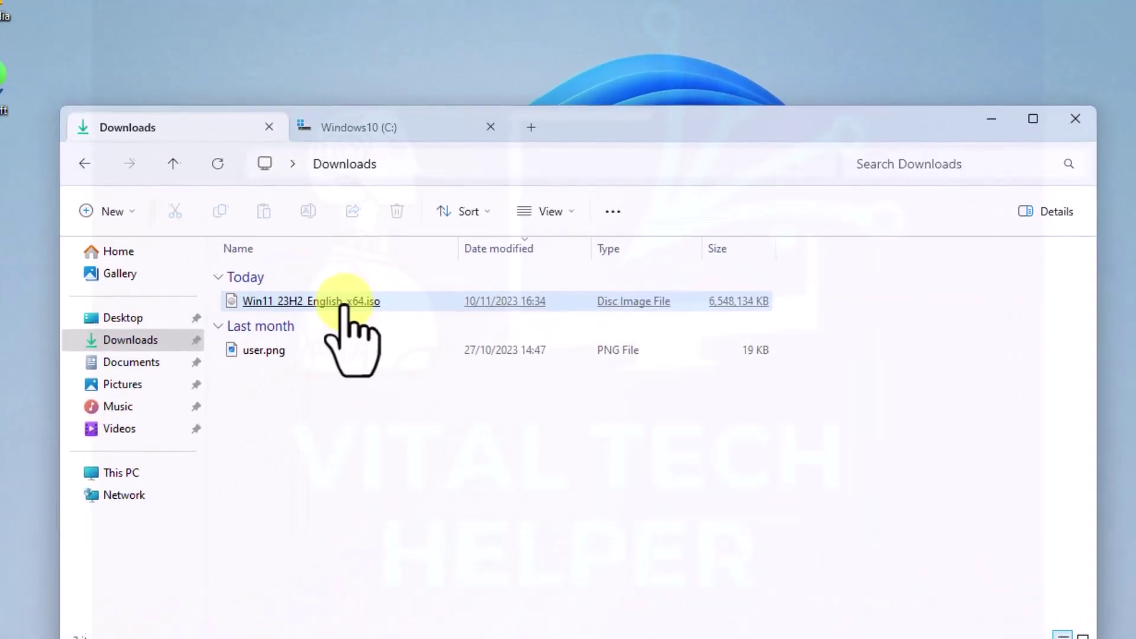
{"action": "left_click", "coordinate": [343, 302]}
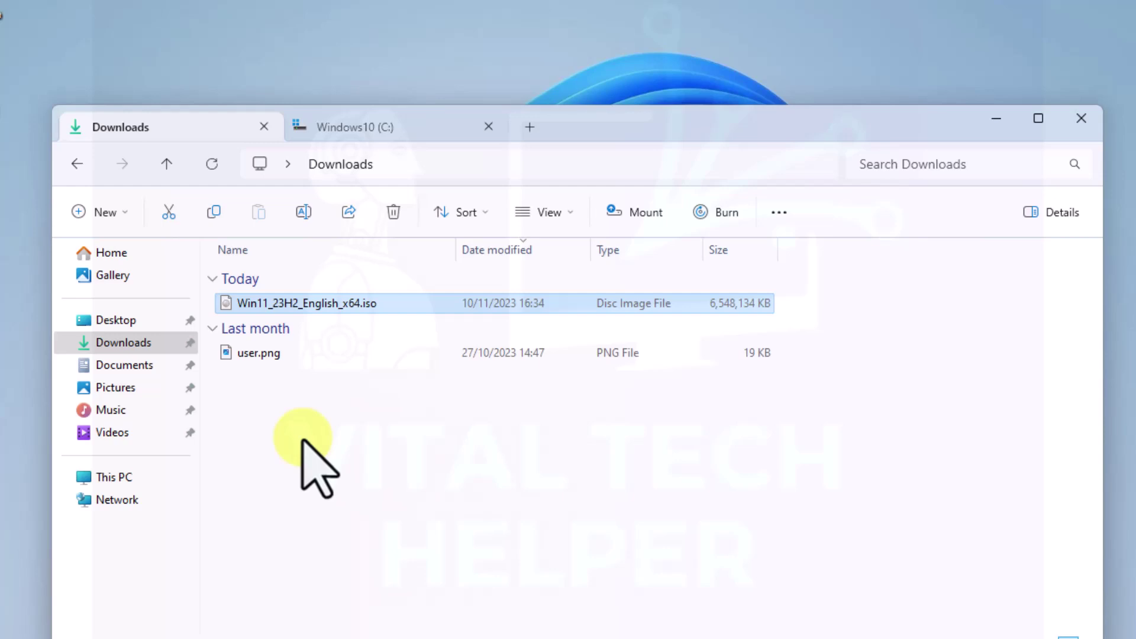
{"action": "left_click", "coordinate": [307, 303]}
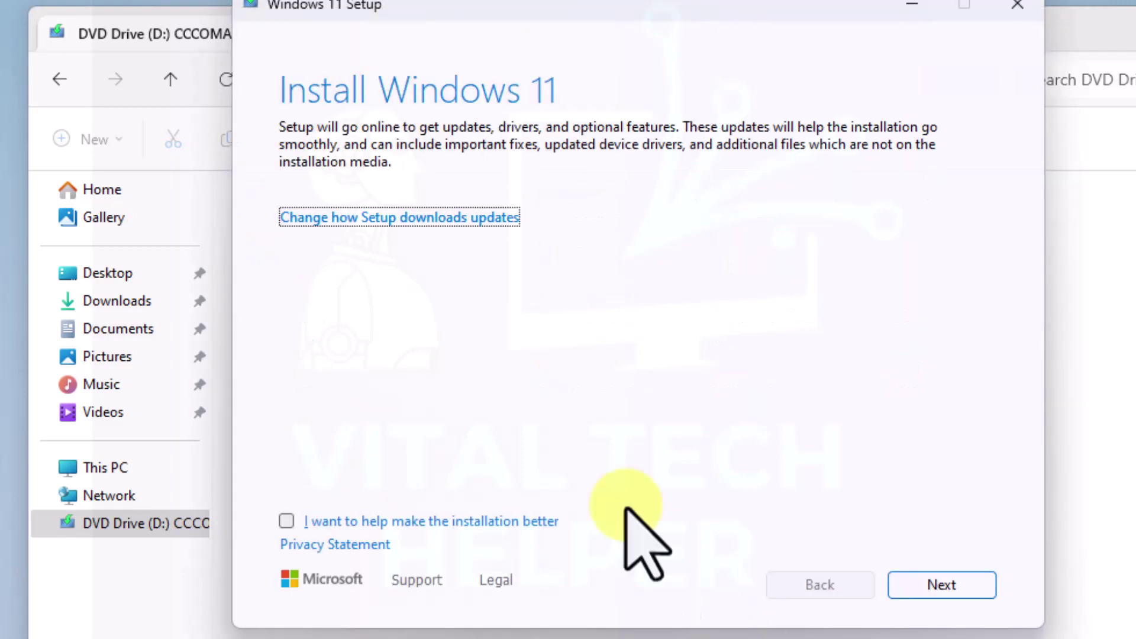
Set Setup updates to Not right now, then close Setup after the TPM 2.0, Secure Boot and memory checks fail
{"action": "left_click", "coordinate": [376, 217]}
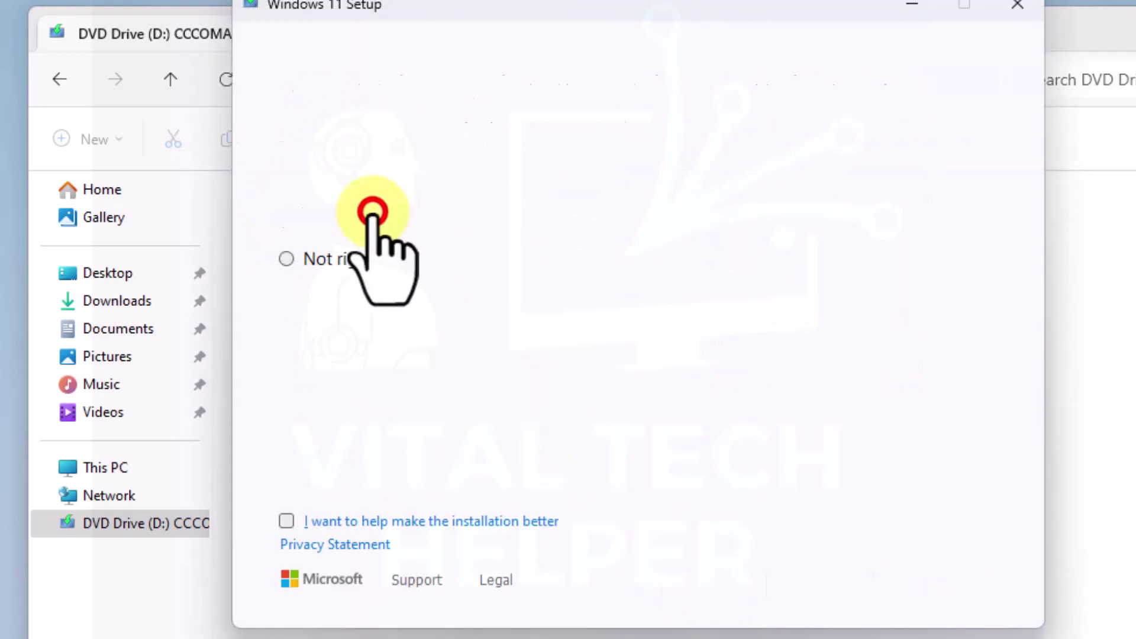
{"action": "left_click", "coordinate": [290, 258]}
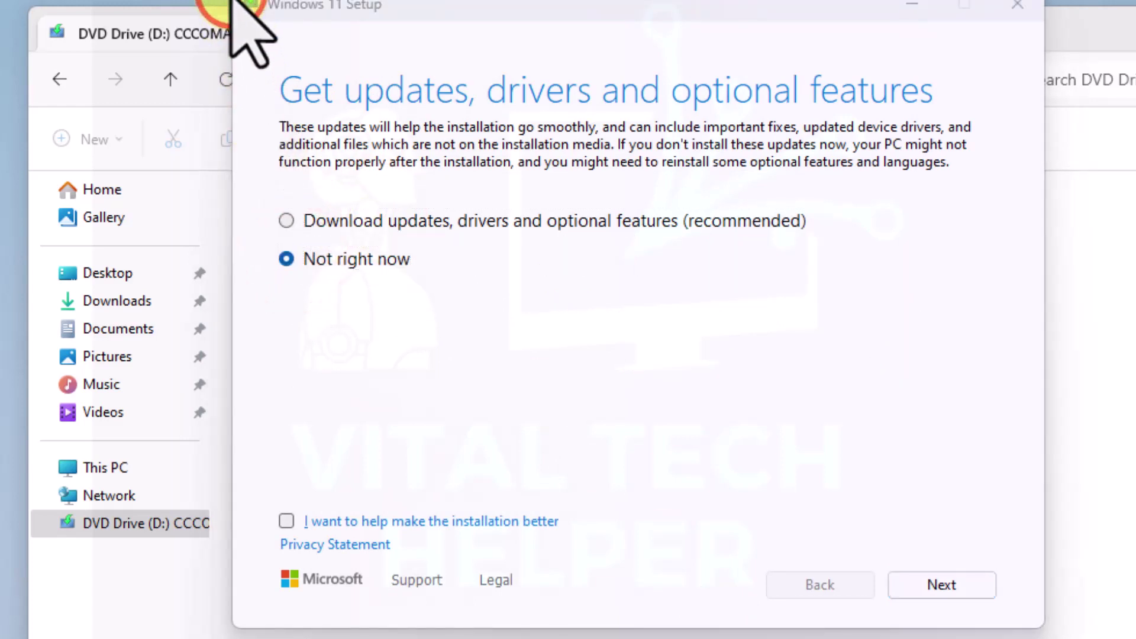
{"action": "left_click", "coordinate": [936, 577]}
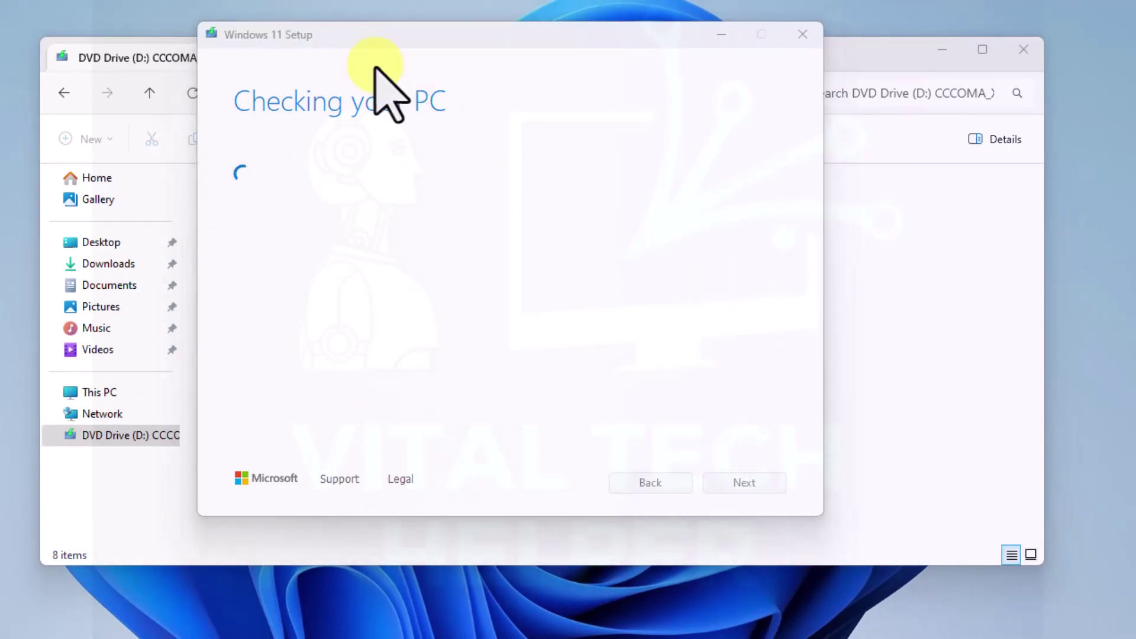
{"action": "left_click", "coordinate": [339, 43]}
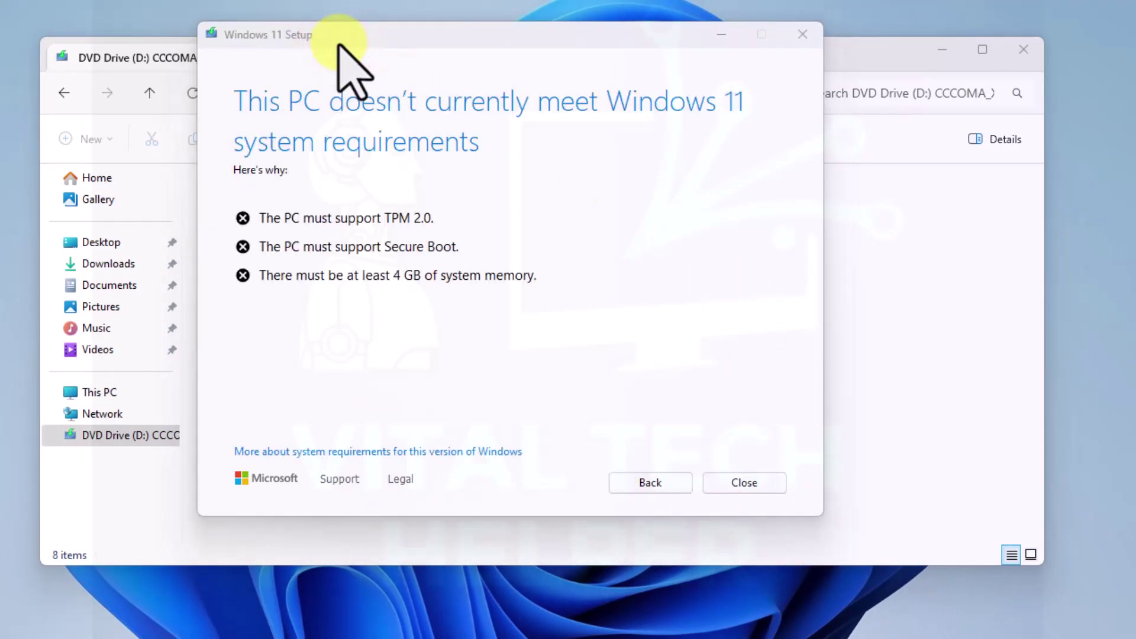
{"action": "left_click", "coordinate": [215, 40]}
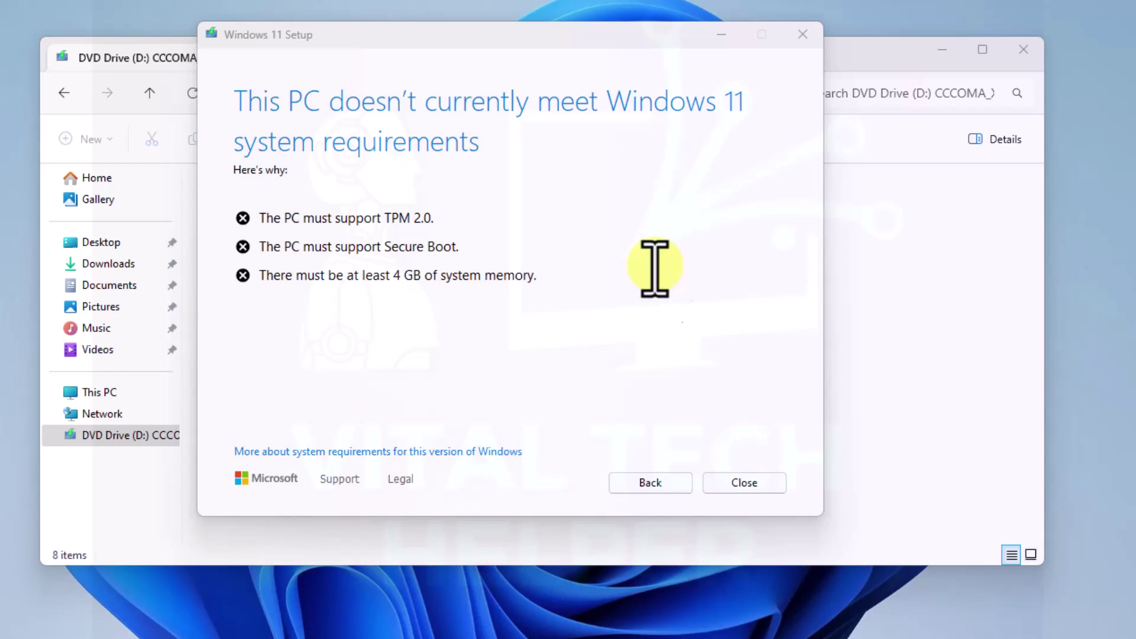
{"action": "left_click", "coordinate": [745, 482]}
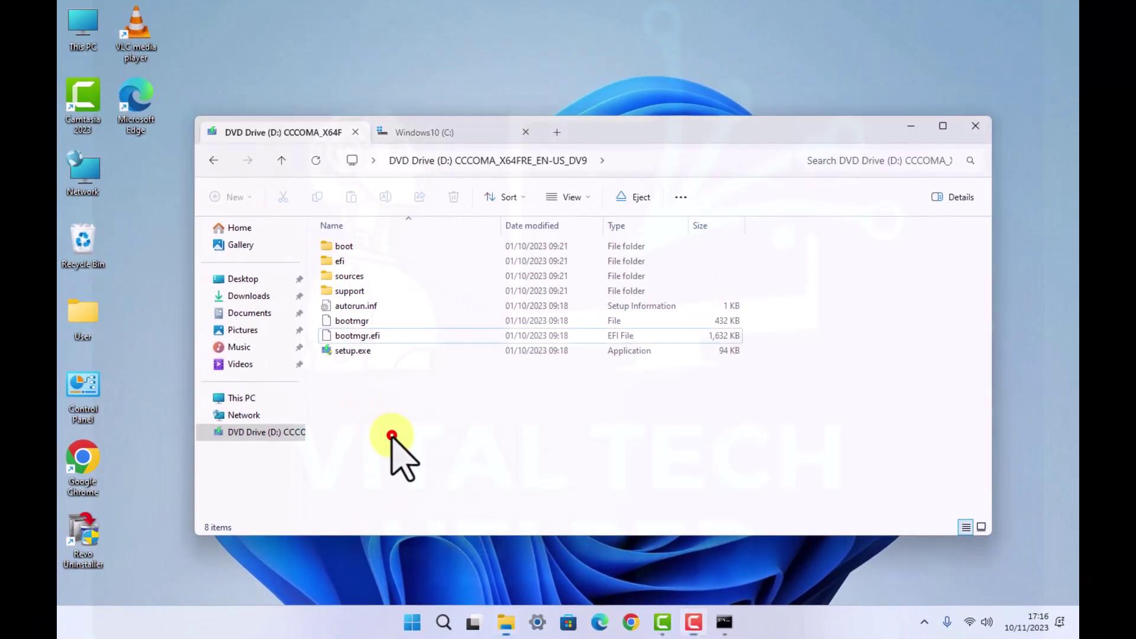
Select all eight items on DVD Drive (D:) with Ctrl+A and copy them with Ctrl+C
{"action": "left_click", "coordinate": [392, 436]}
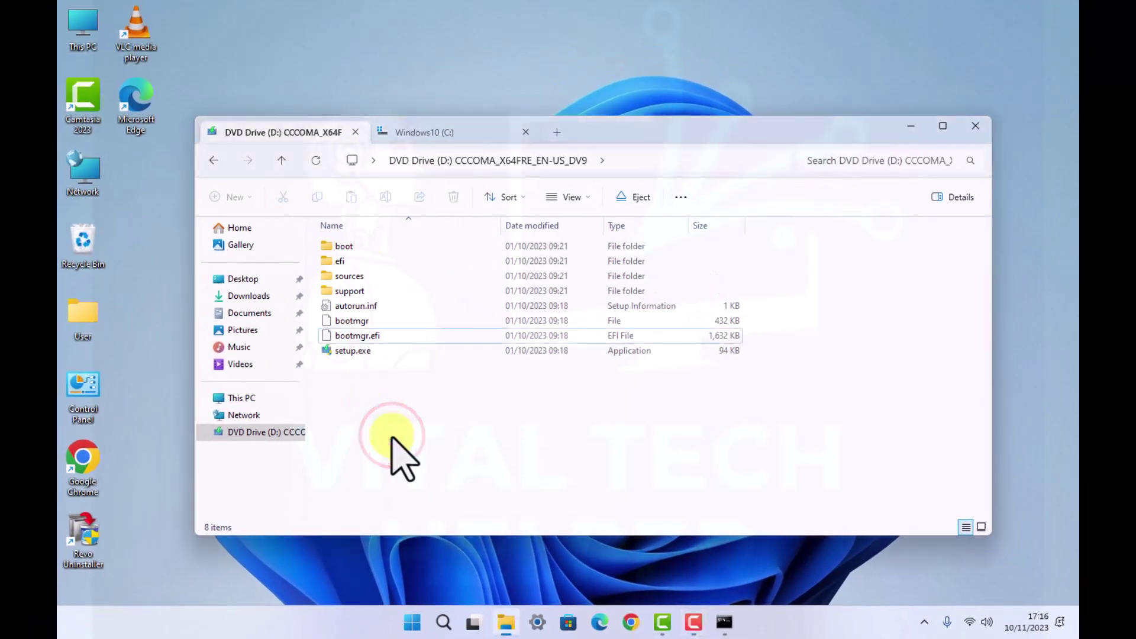
{"action": "left_click", "coordinate": [329, 116]}
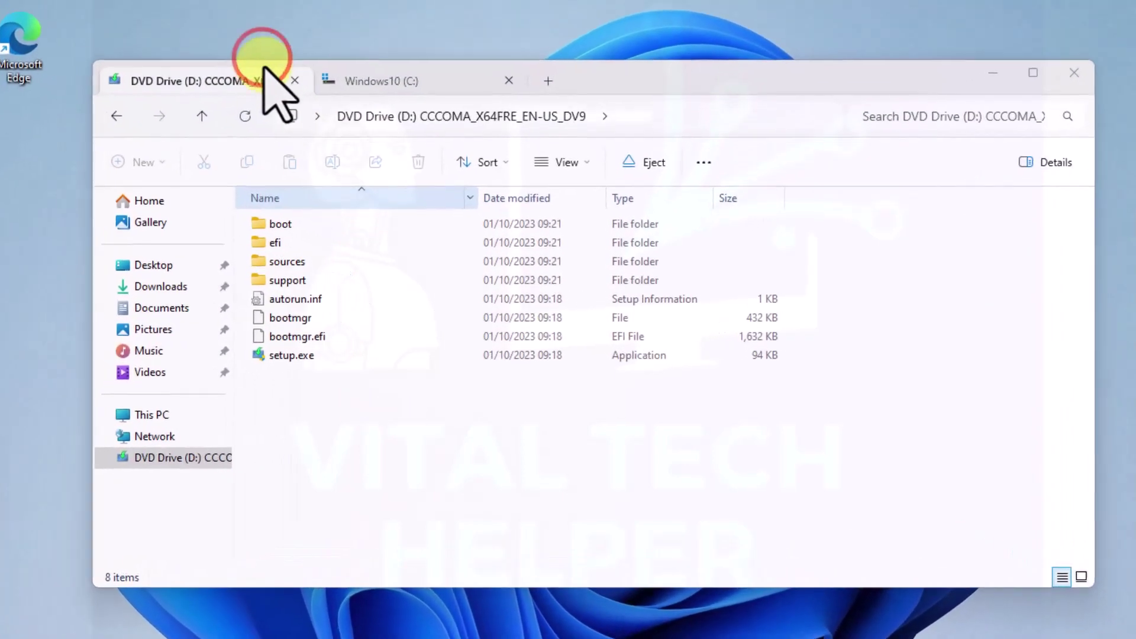
{"action": "left_click", "coordinate": [352, 418]}
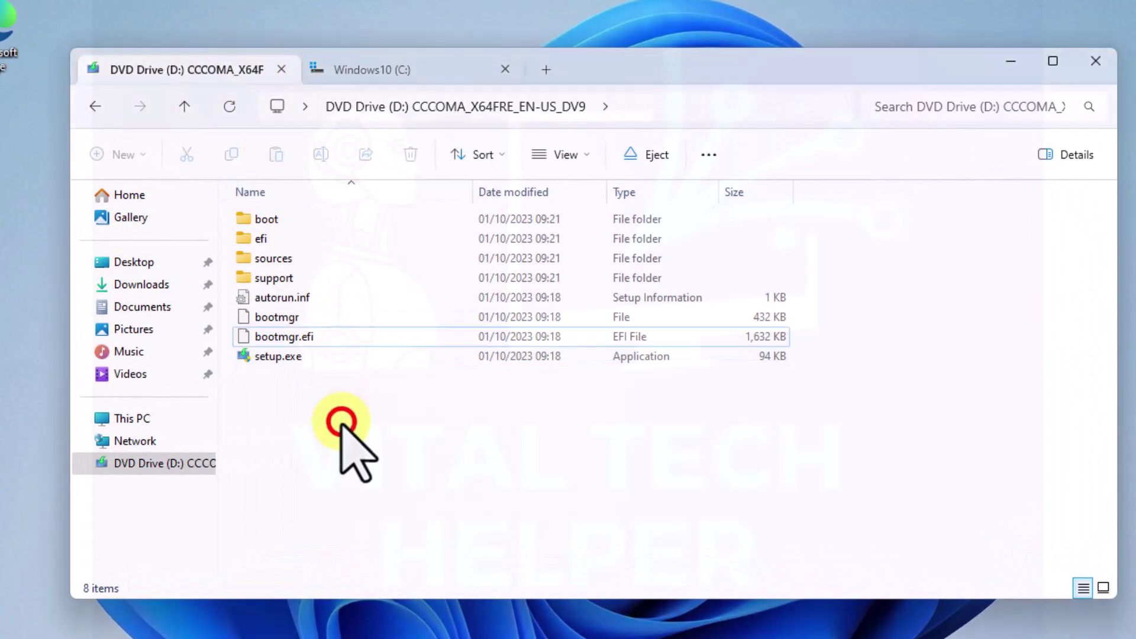
{"action": "key", "text": "ctrl+a"}
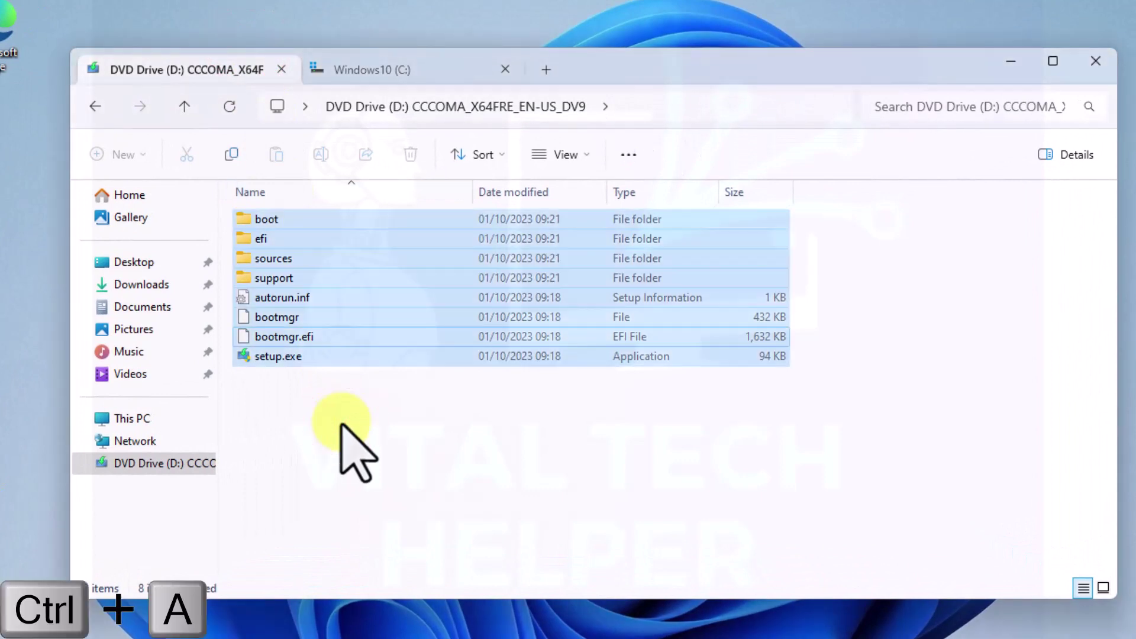
{"action": "key", "text": "ctrl+c"}
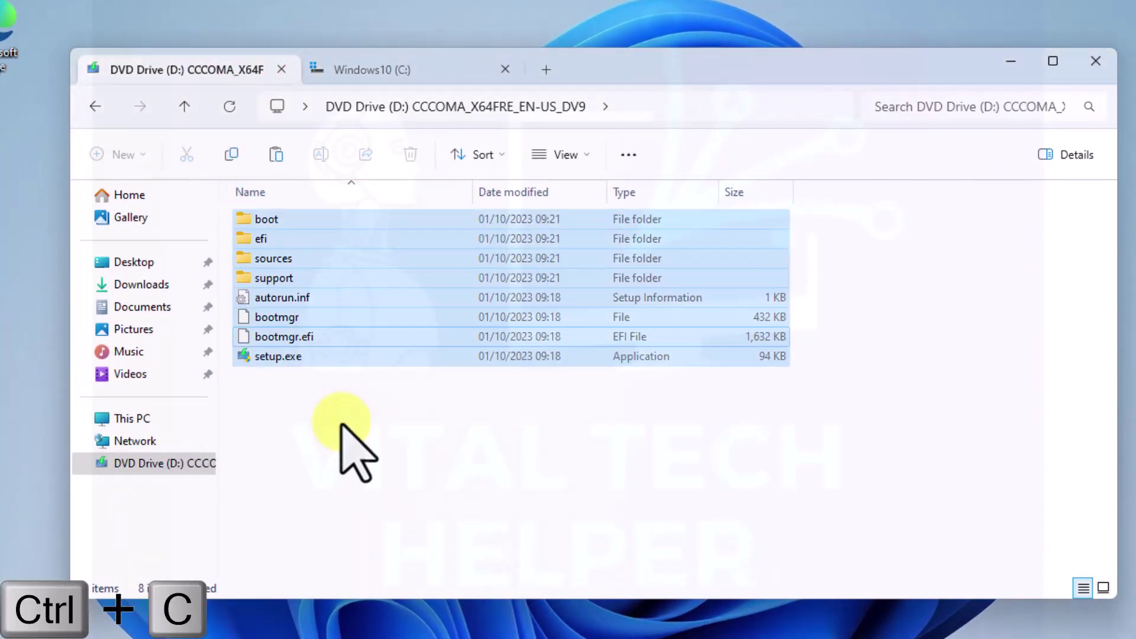
Open the Windows10 (C:) drive in the second Explorer tab
{"action": "left_click", "coordinate": [382, 71]}
{"action": "left_click", "coordinate": [119, 419]}
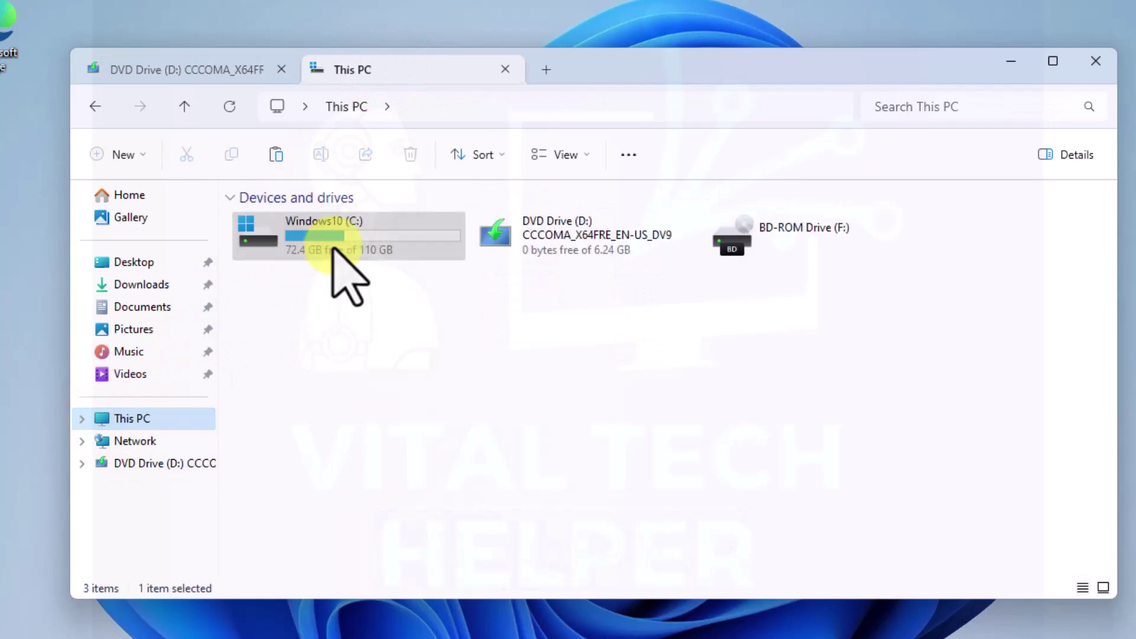
{"action": "double_click", "coordinate": [333, 245]}
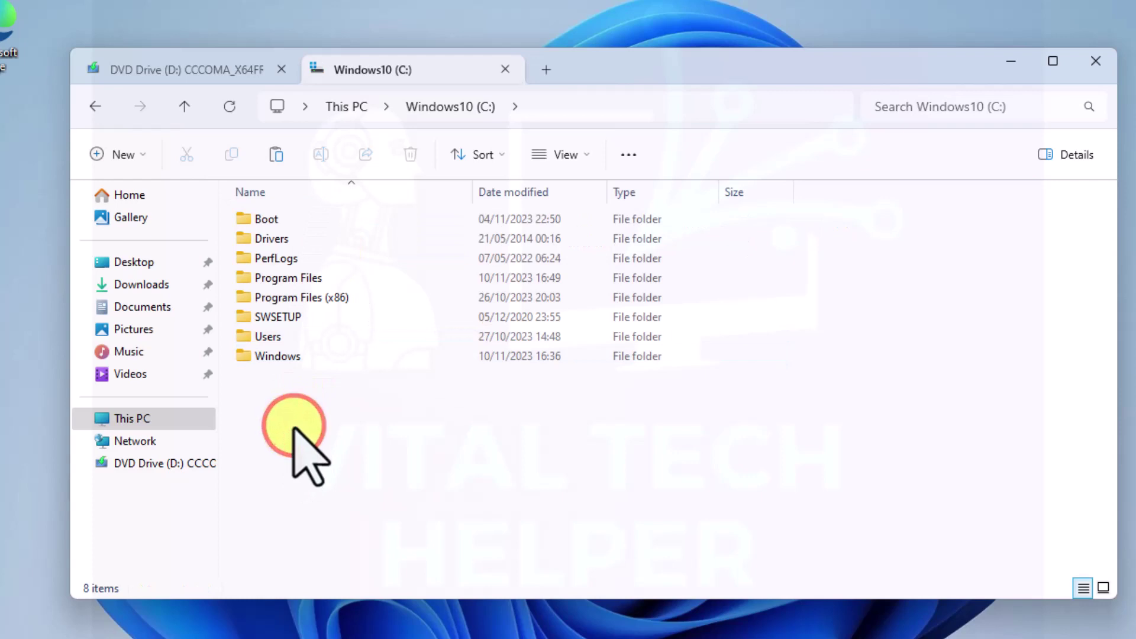
Create a new folder named win11 on C: and open it
{"action": "right_click", "coordinate": [294, 429]}
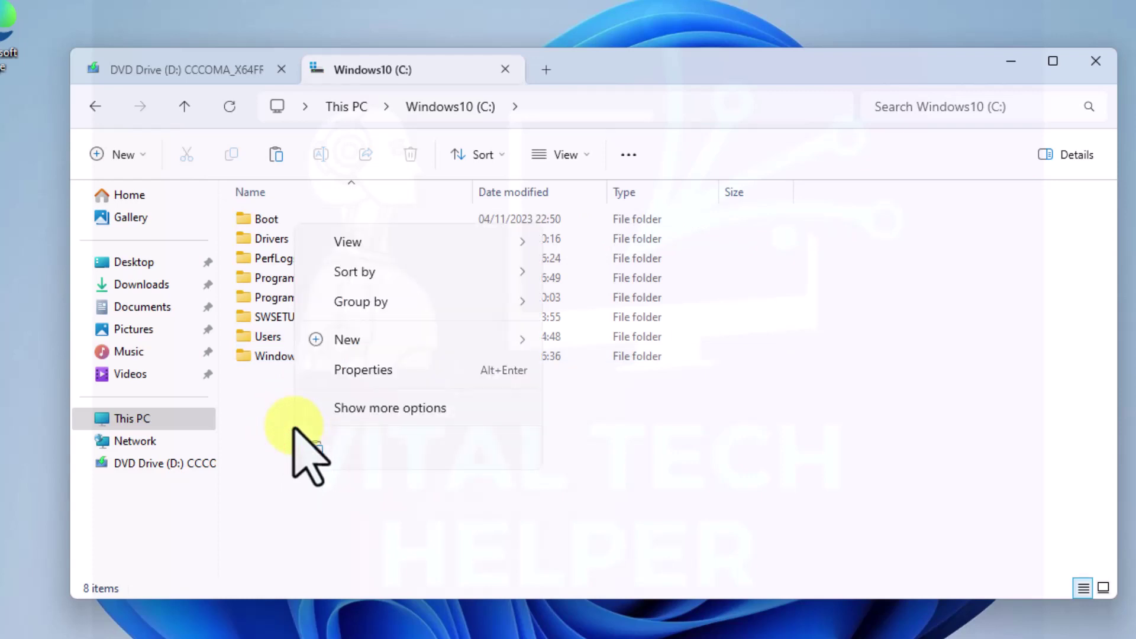
{"action": "mouse_move", "coordinate": [413, 348]}
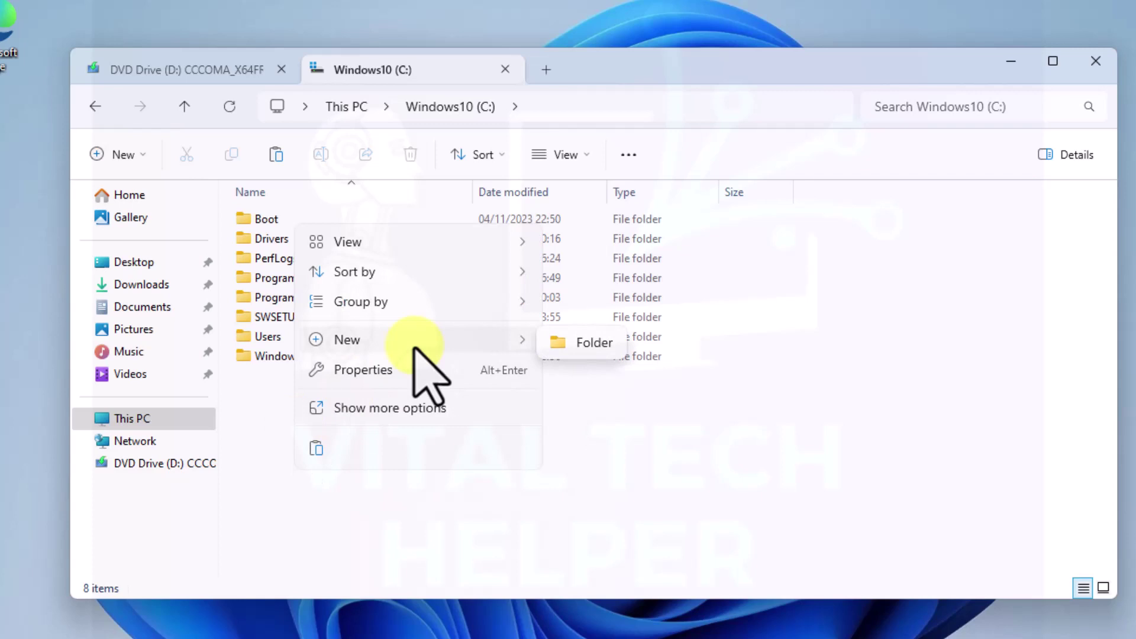
{"action": "left_click", "coordinate": [567, 346]}
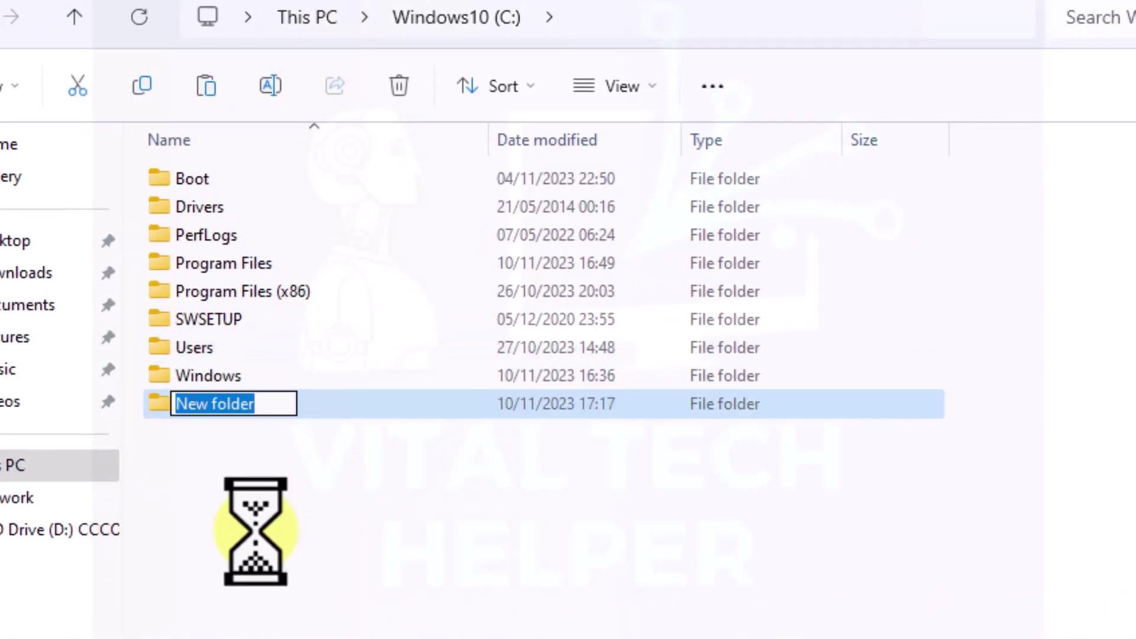
{"action": "type", "text": "win11"}
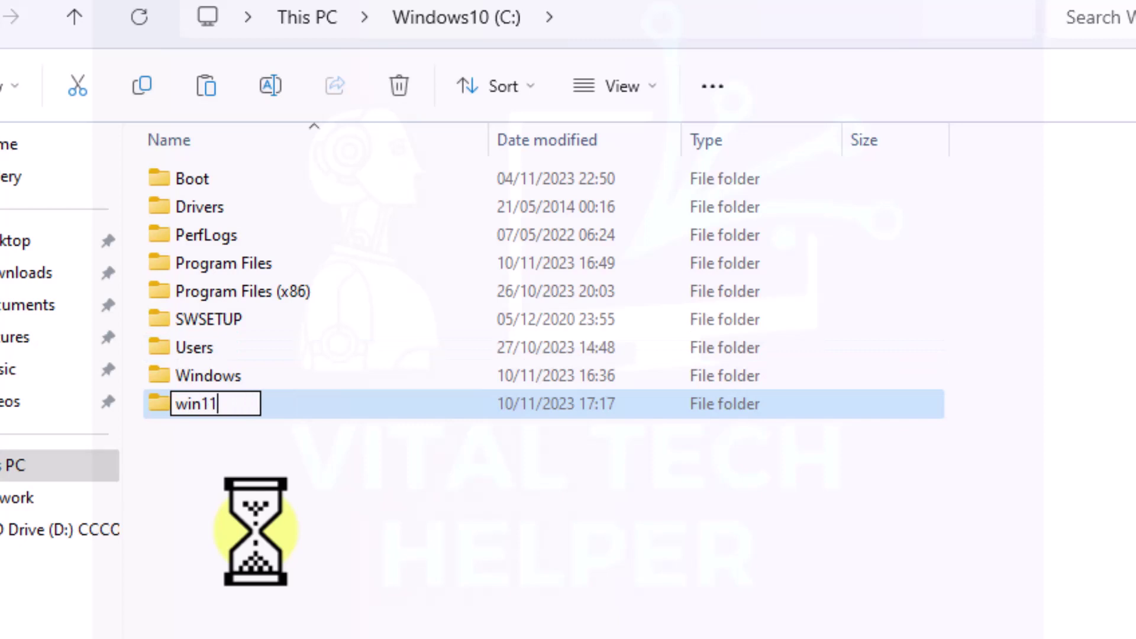
{"action": "left_click", "coordinate": [394, 504]}
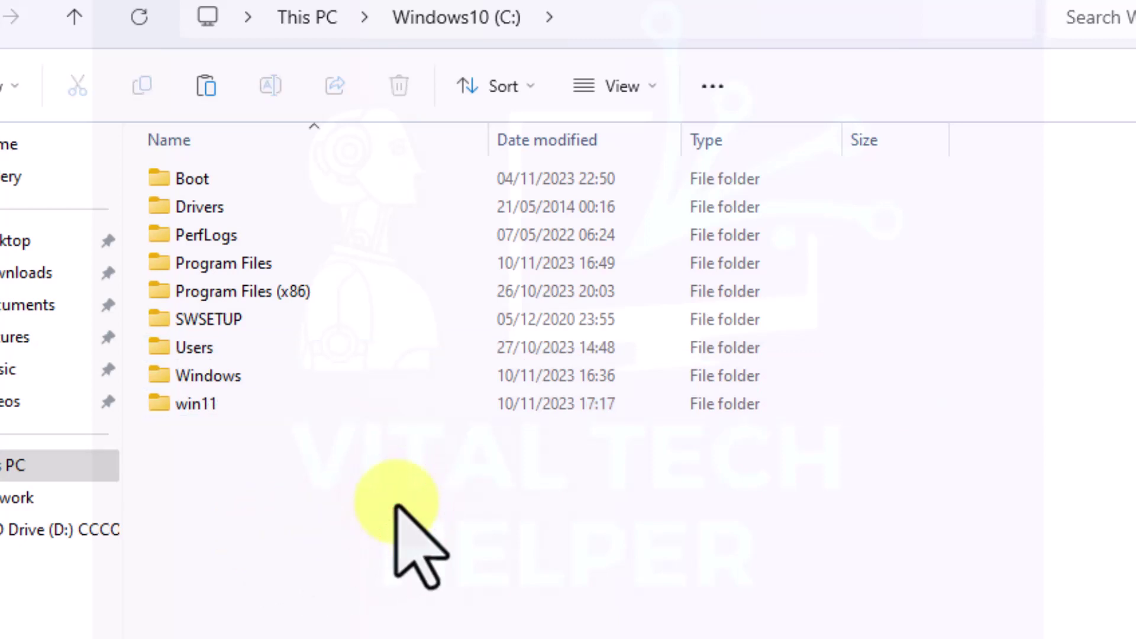
{"action": "left_click", "coordinate": [199, 405]}
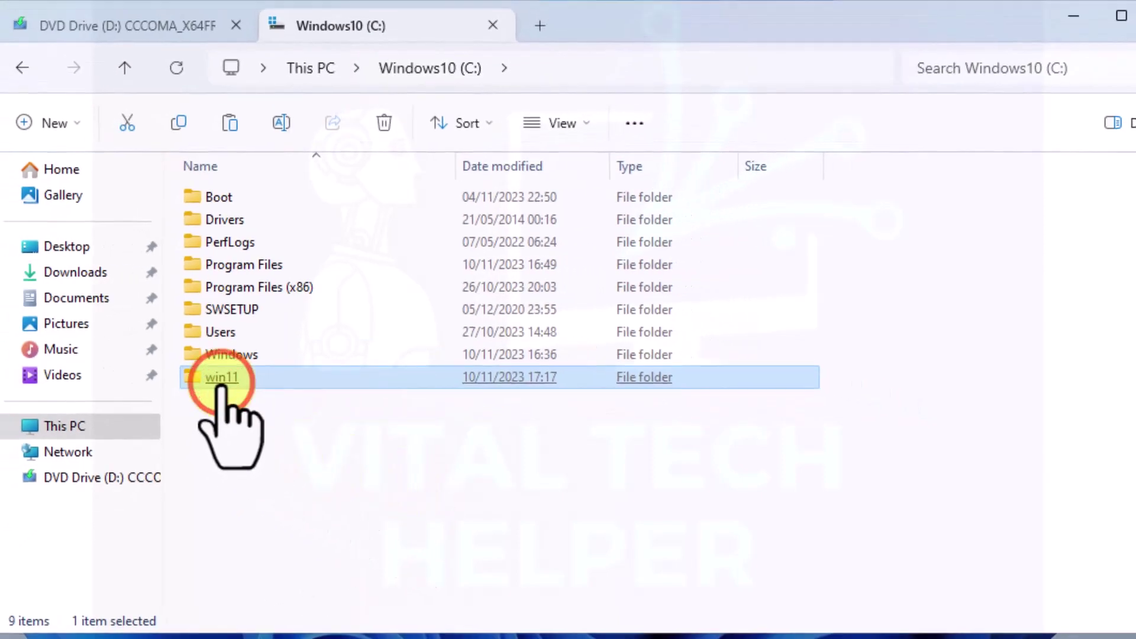
{"action": "double_click", "coordinate": [222, 383]}
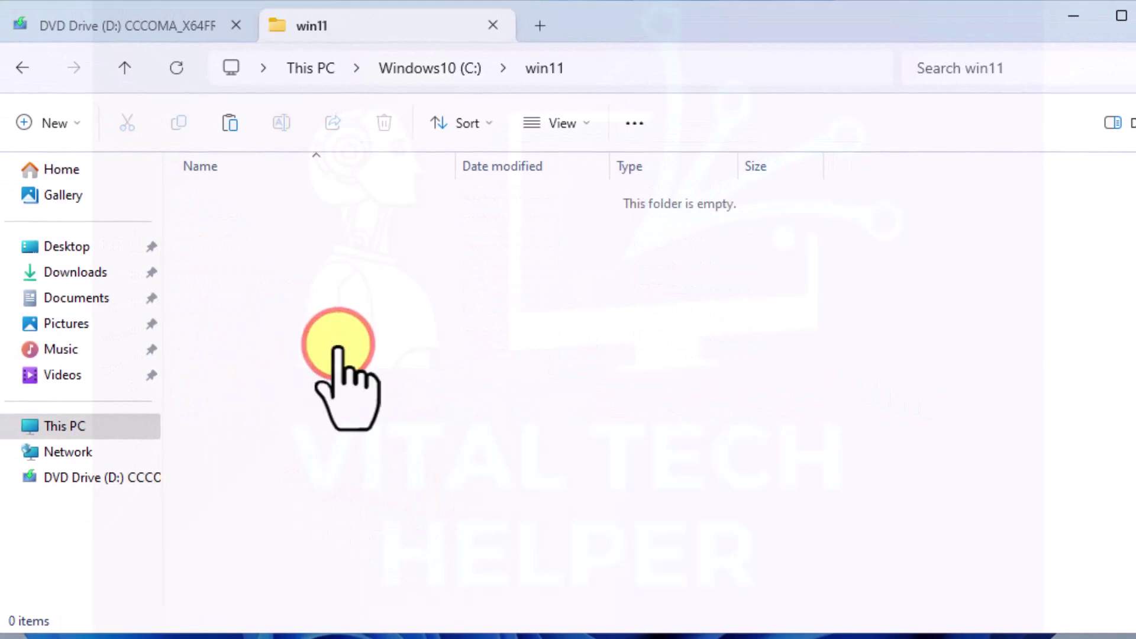
Paste the eight setup items into win11 and reveal the C:\win11 path in the address bar
{"action": "key", "text": "ctrl+v"}
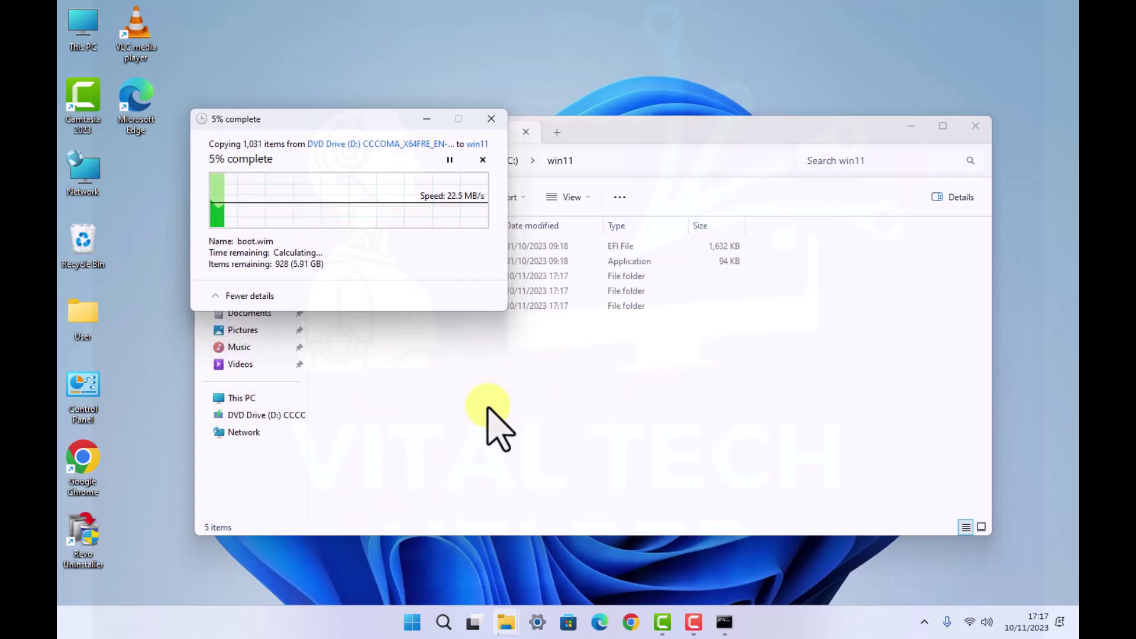
{"action": "left_click", "coordinate": [686, 609]}
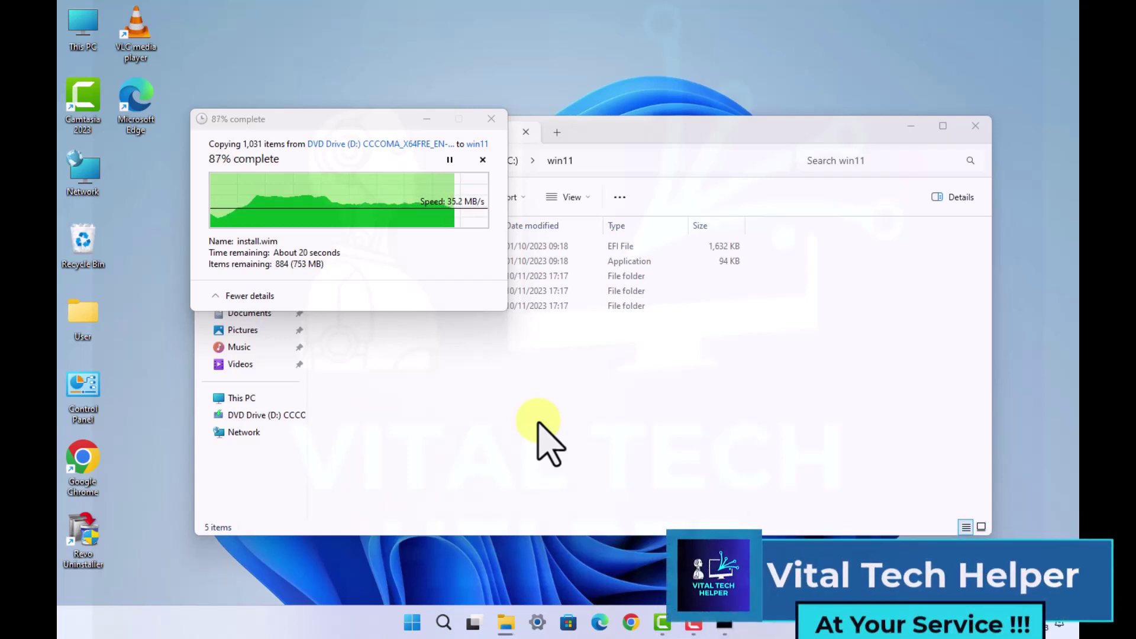
{"action": "left_click", "coordinate": [692, 622]}
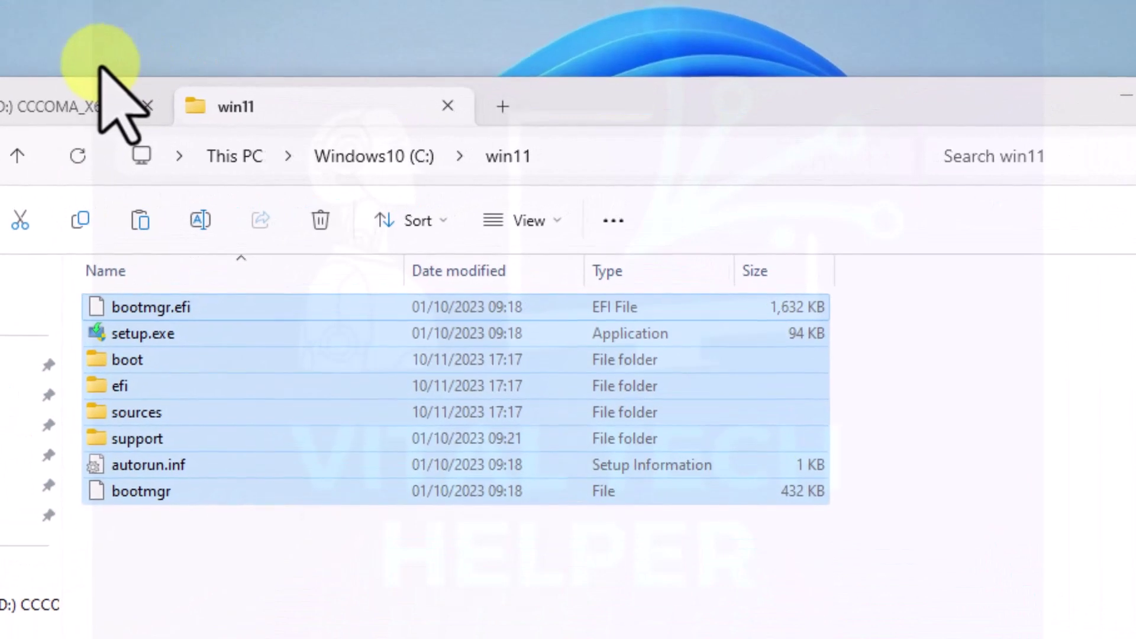
{"action": "left_click", "coordinate": [328, 109]}
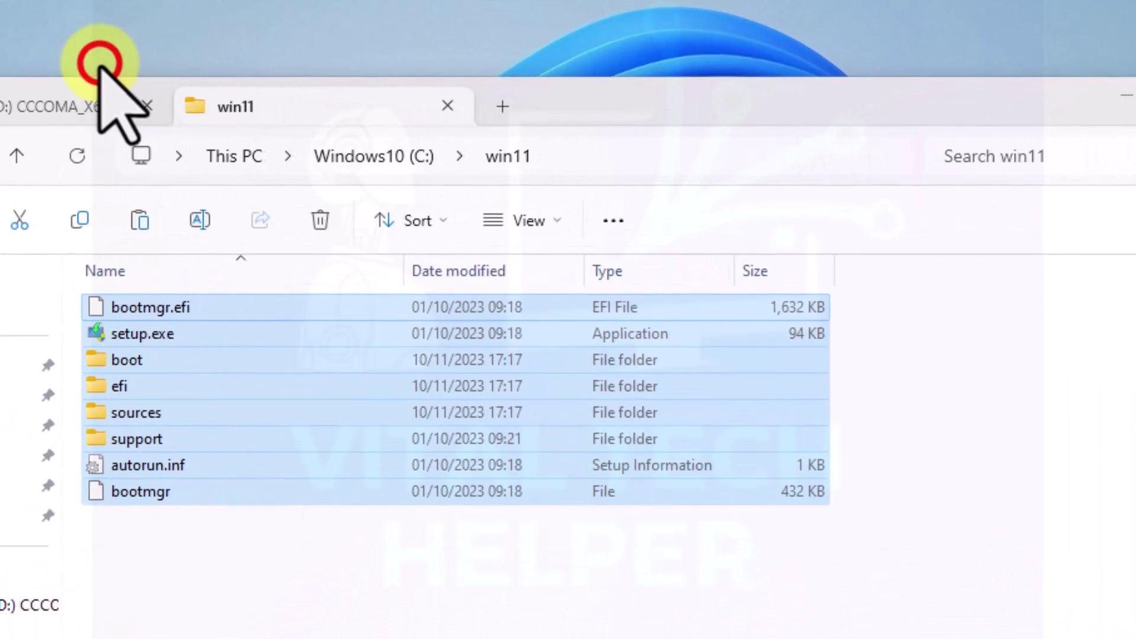
{"action": "left_click", "coordinate": [583, 156]}
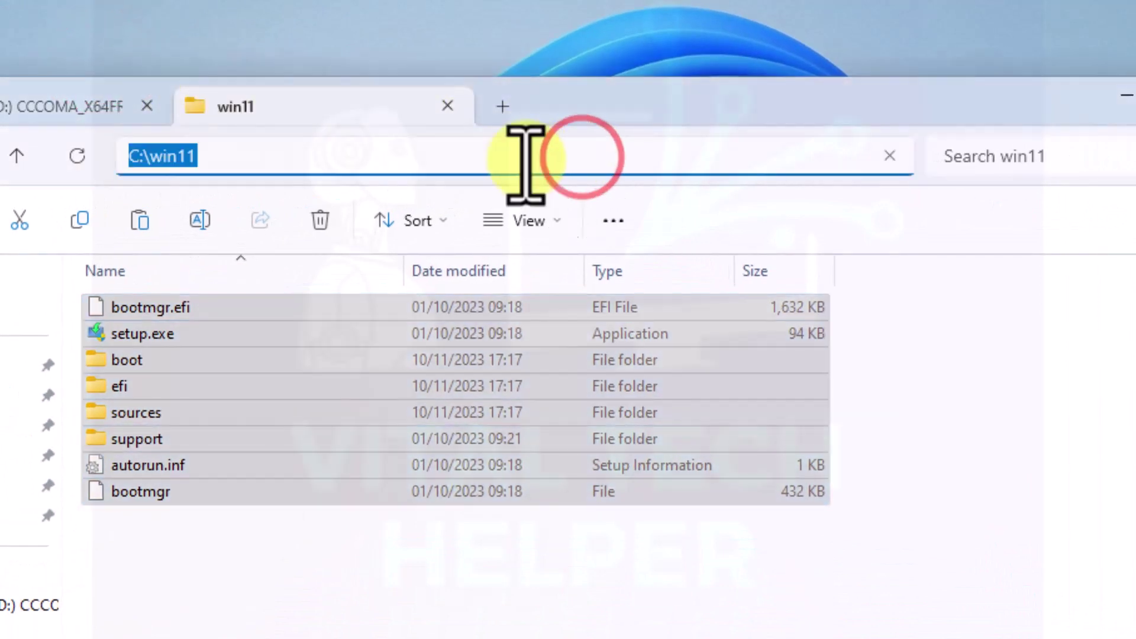
{"action": "left_click", "coordinate": [306, 166]}
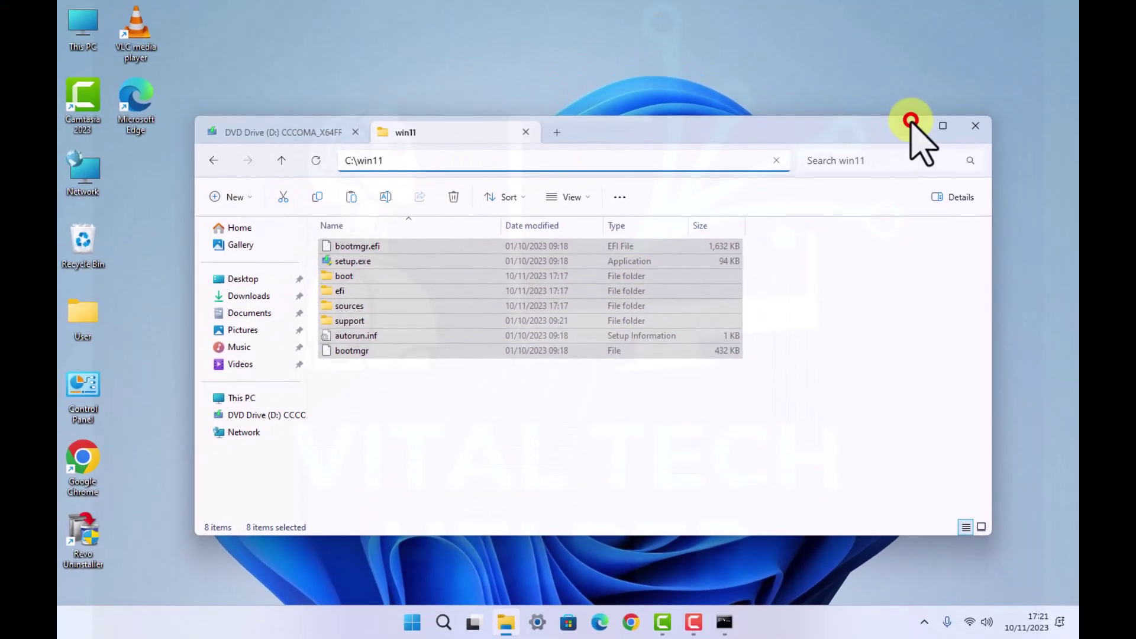
Minimise File Explorer, search for cmd, and run Command Prompt as administrator
{"action": "left_click", "coordinate": [911, 122]}
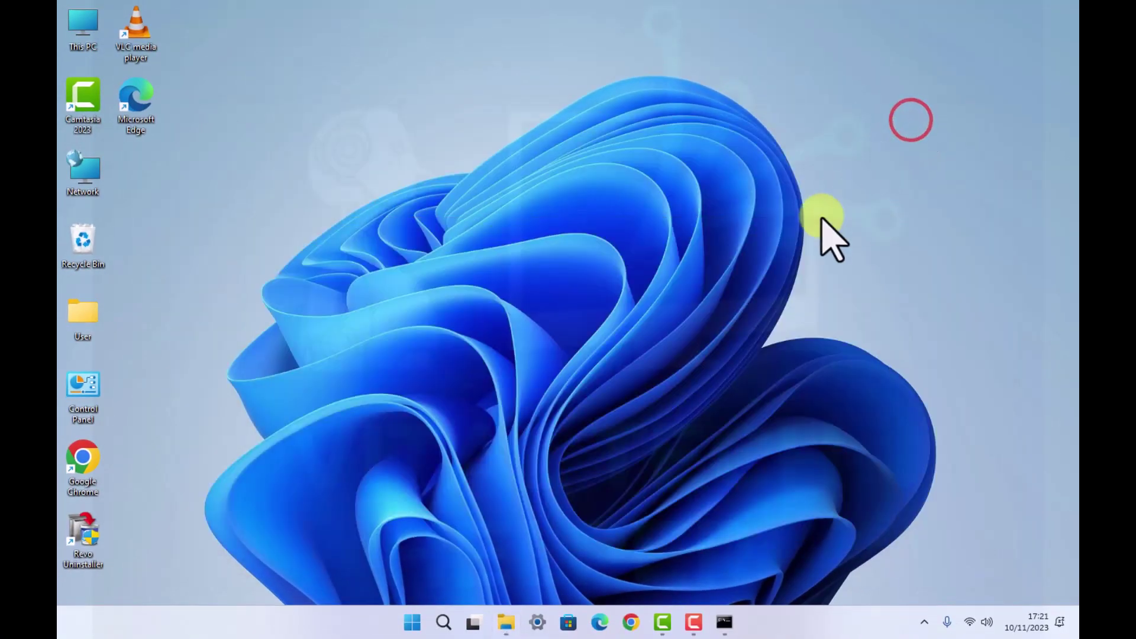
{"action": "left_click", "coordinate": [443, 621]}
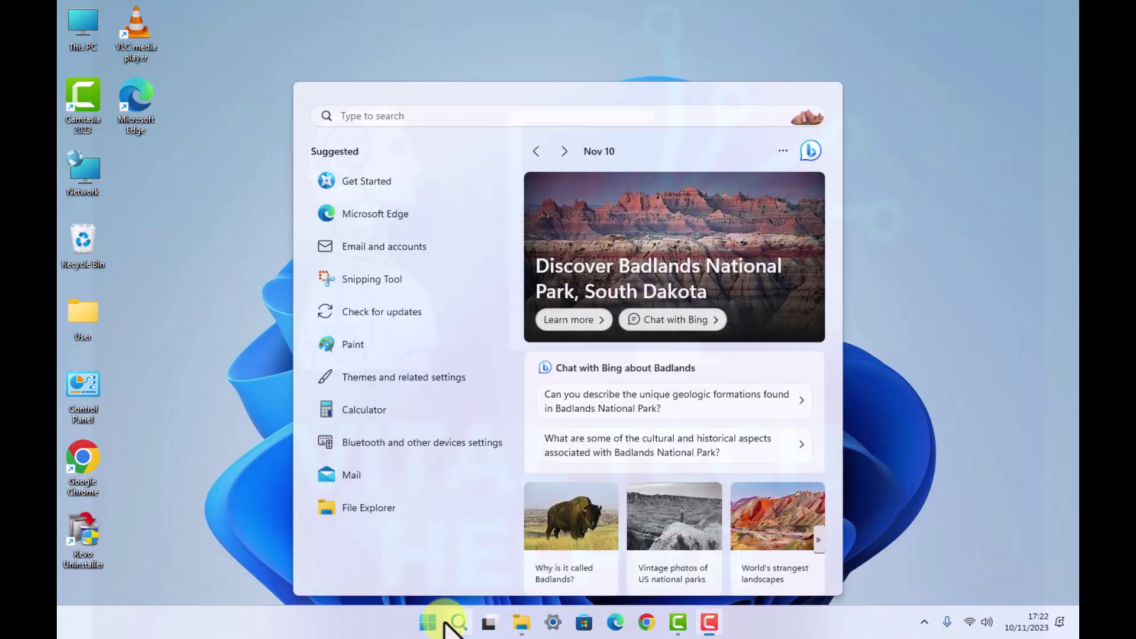
{"action": "left_click", "coordinate": [613, 97]}
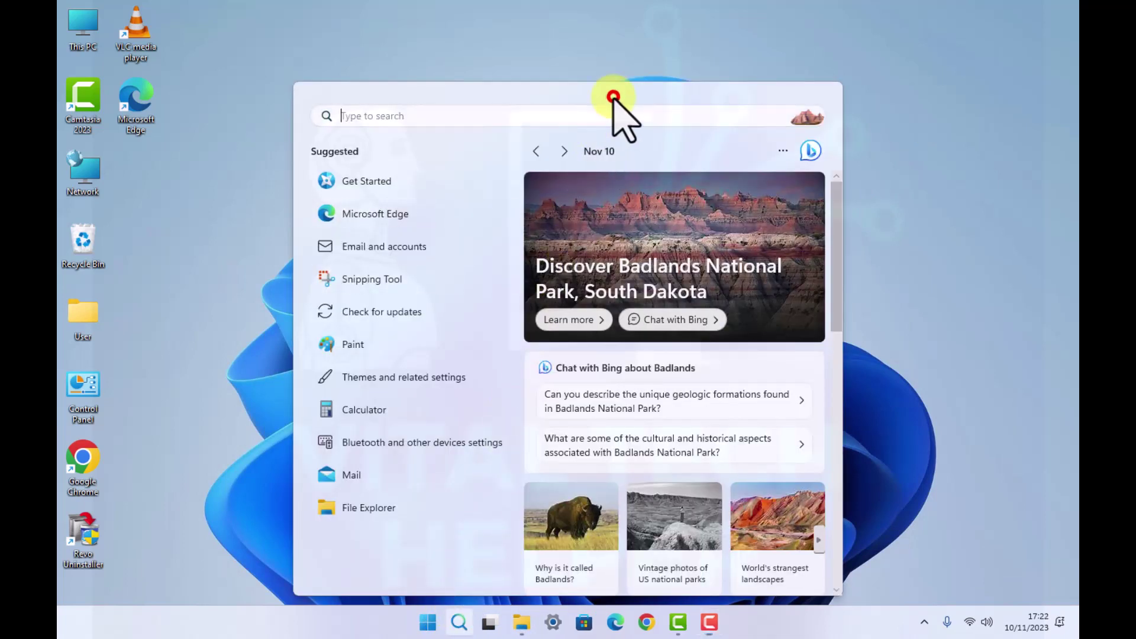
{"action": "left_click", "coordinate": [332, 111]}
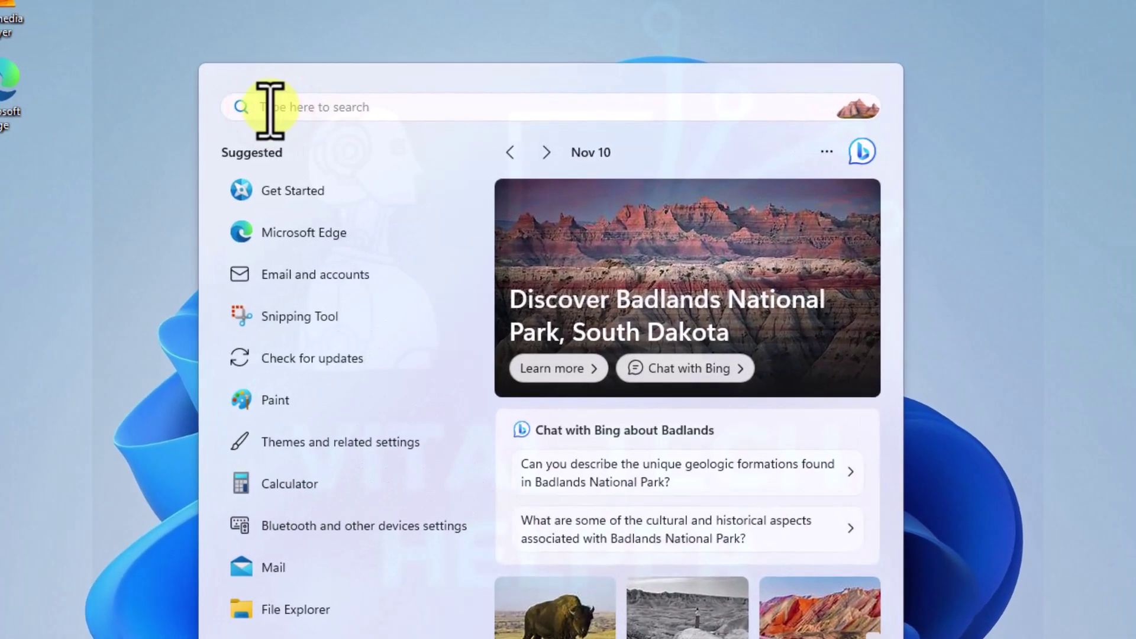
{"action": "type", "text": "c"}
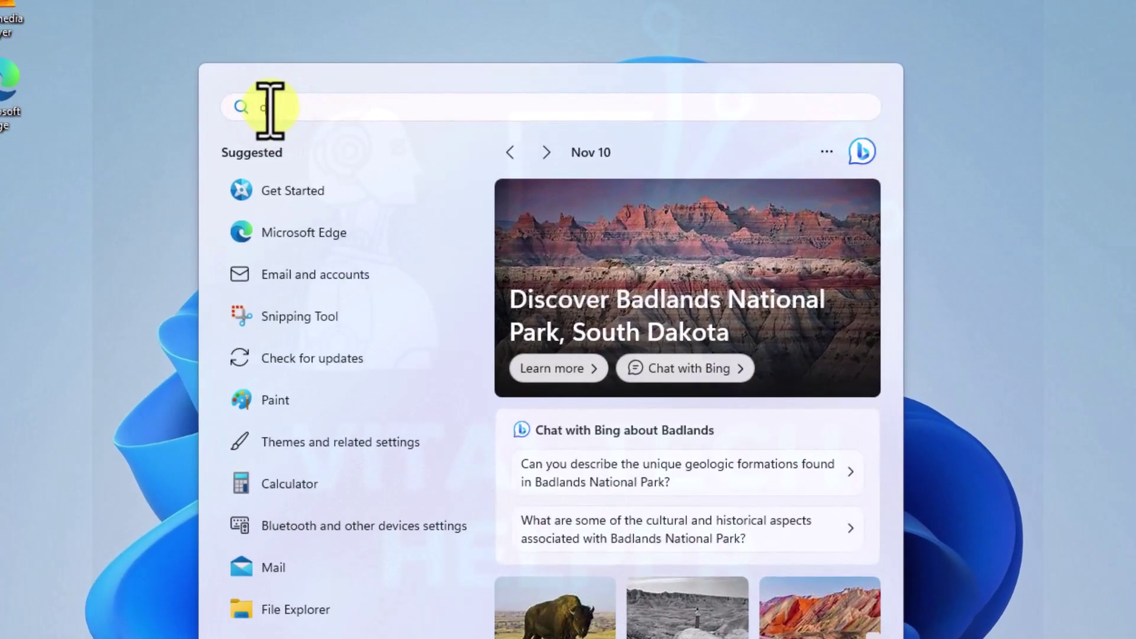
{"action": "type", "text": "md"}
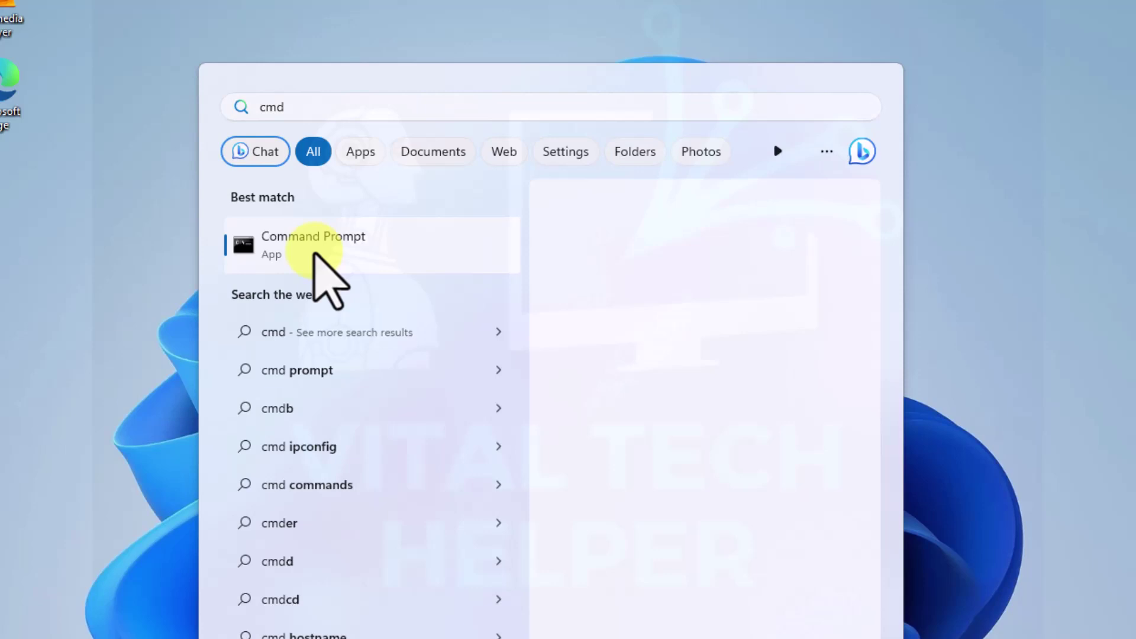
{"action": "right_click", "coordinate": [322, 272]}
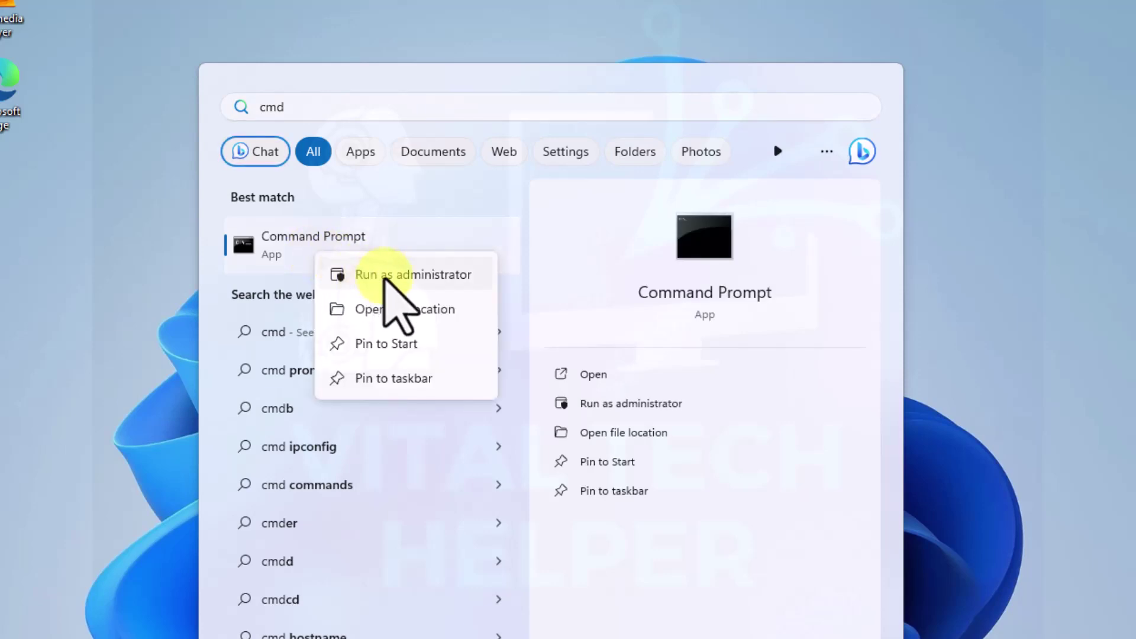
{"action": "left_click", "coordinate": [381, 274]}
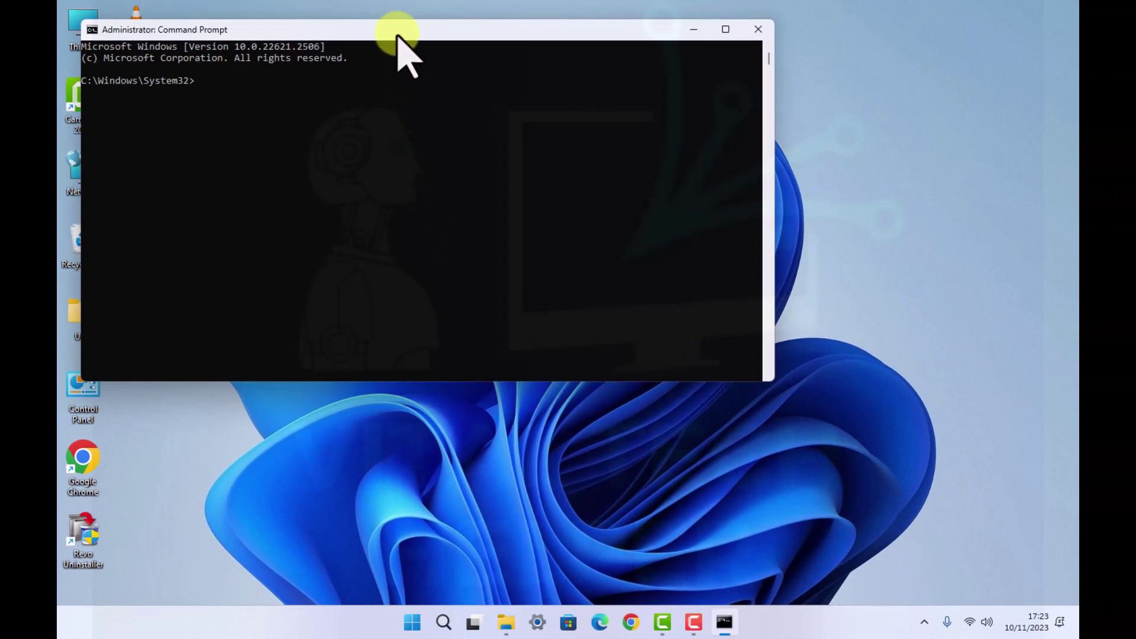
Enter the command C:\win11\setup.exe /product server in the administrator console
{"action": "left_click_drag", "start_coordinate": [396, 29], "coordinate": [504, 78]}
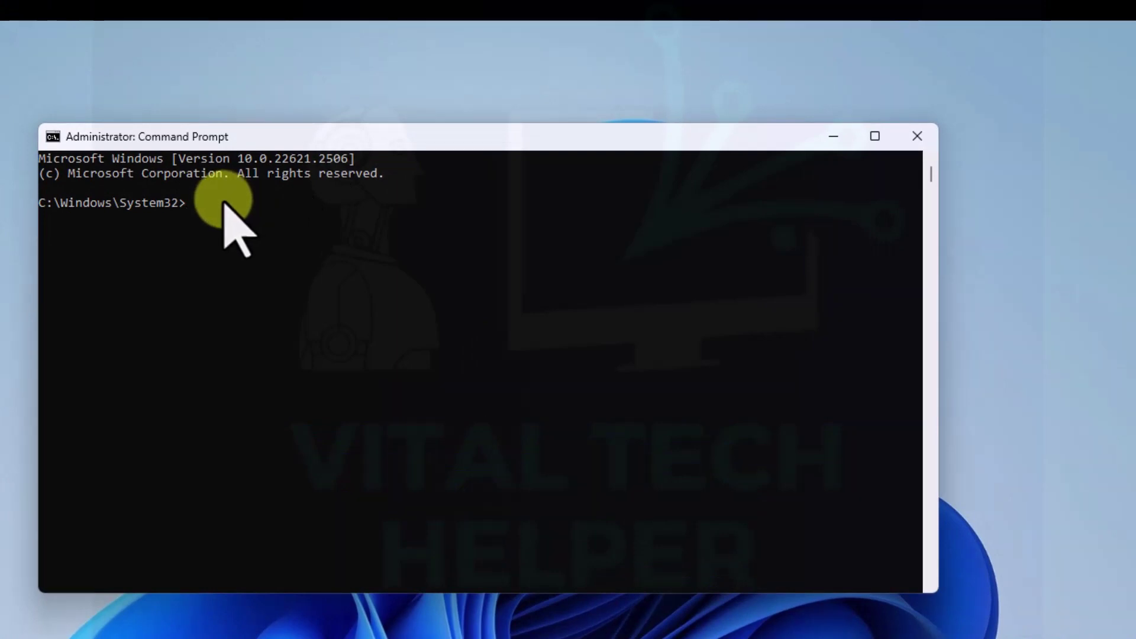
{"action": "left_click", "coordinate": [205, 203]}
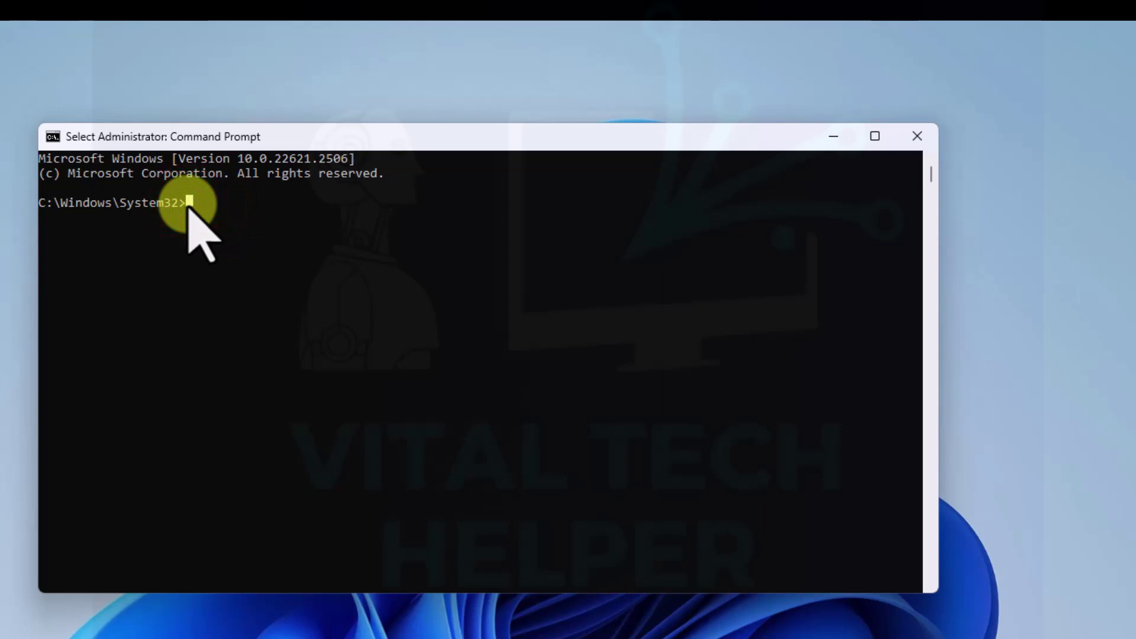
{"action": "key", "text": "Right"}
{"action": "key", "text": "Right"}
{"action": "key", "text": "Right"}
{"action": "key", "text": "Right"}
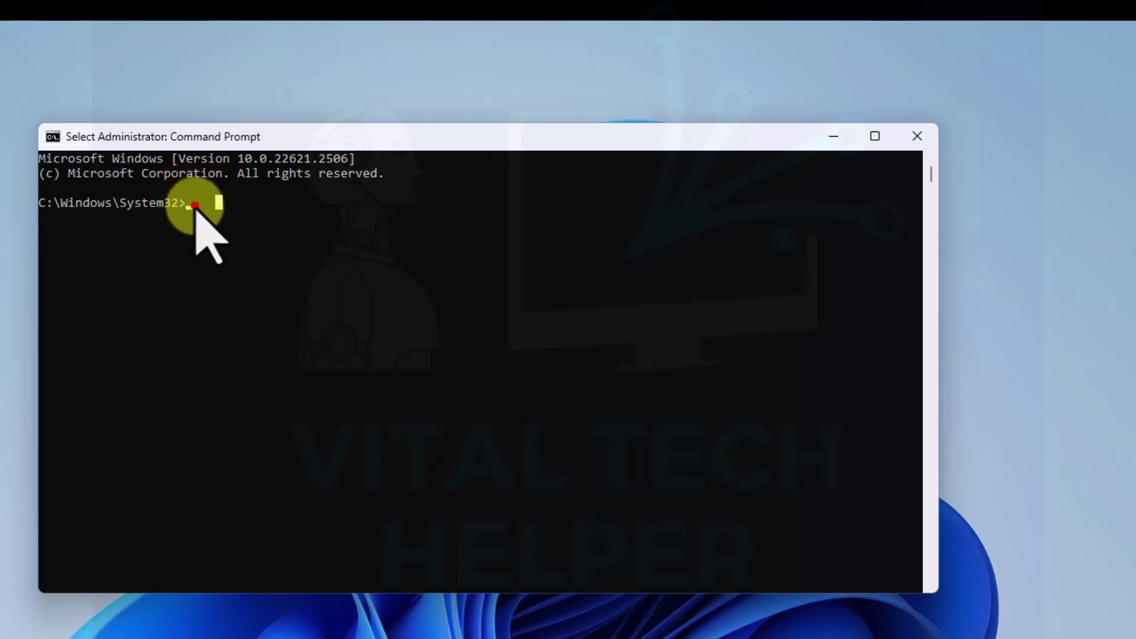
{"action": "type", "text": "C:"}
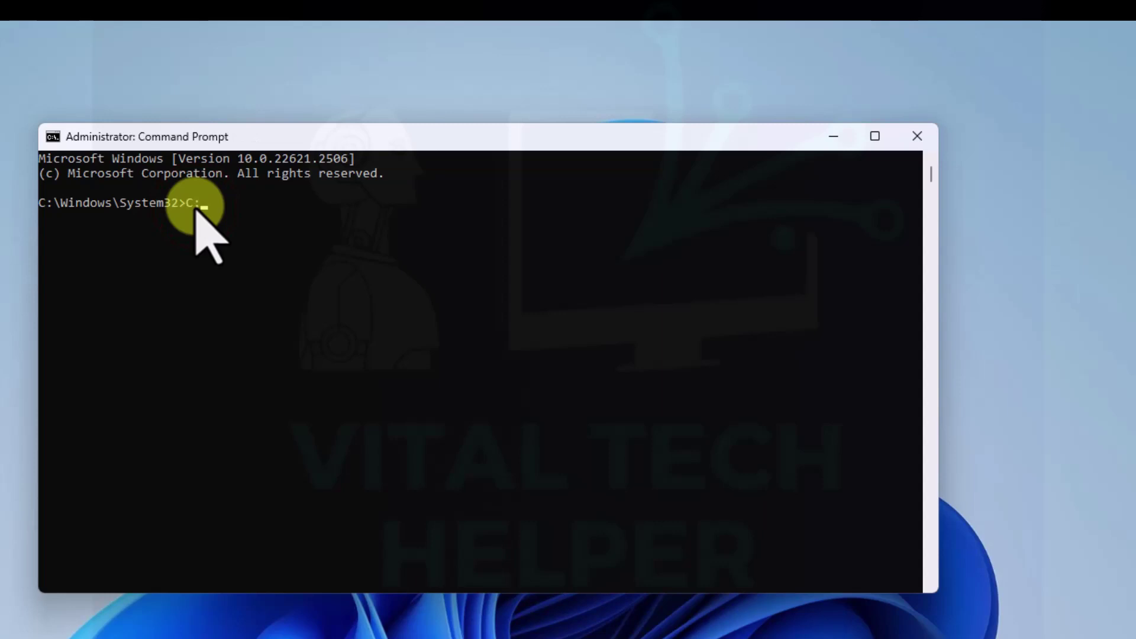
{"action": "key", "text": "BackSpace"}
{"action": "type", "text": ":\\win11\\setup.exe"}
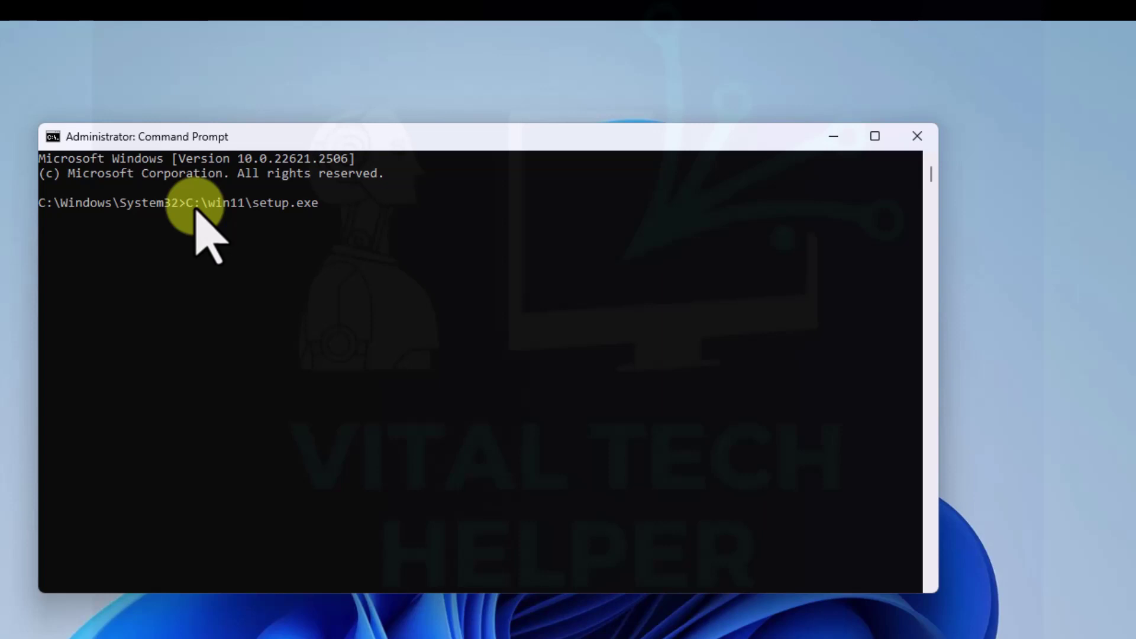
{"action": "type", "text": " /product"}
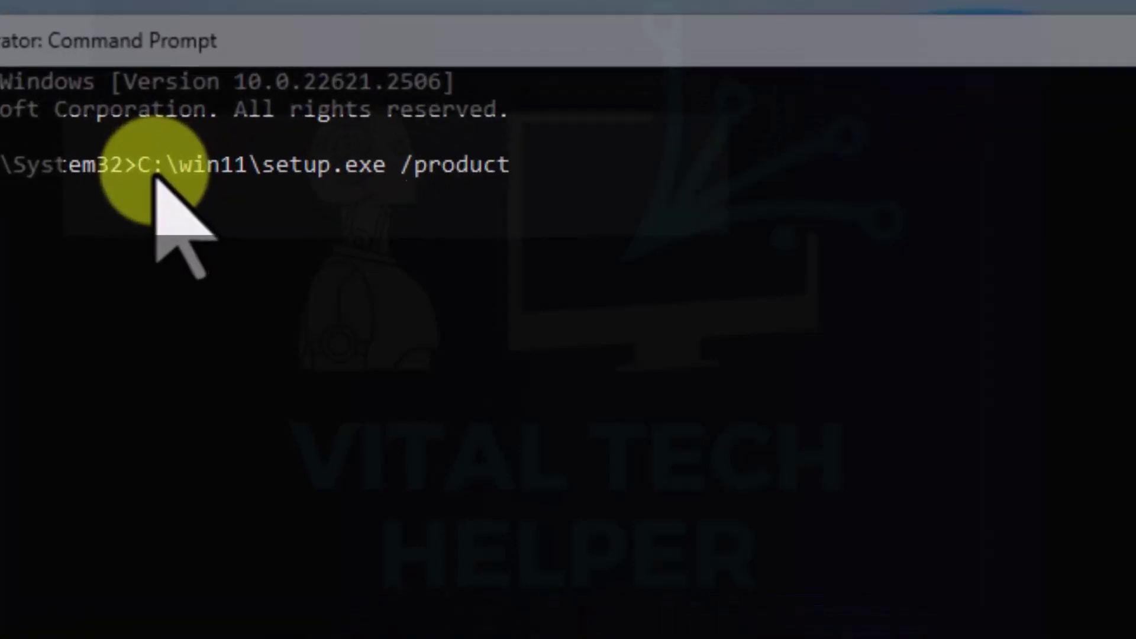
{"action": "type", "text": " server"}
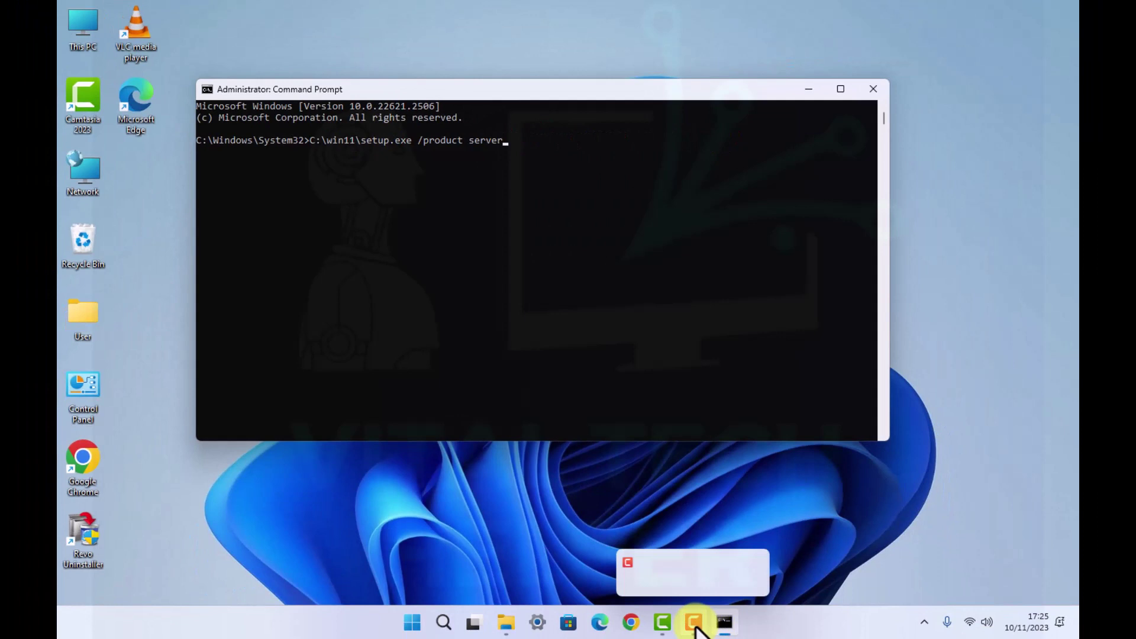
{"action": "left_click", "coordinate": [685, 606]}
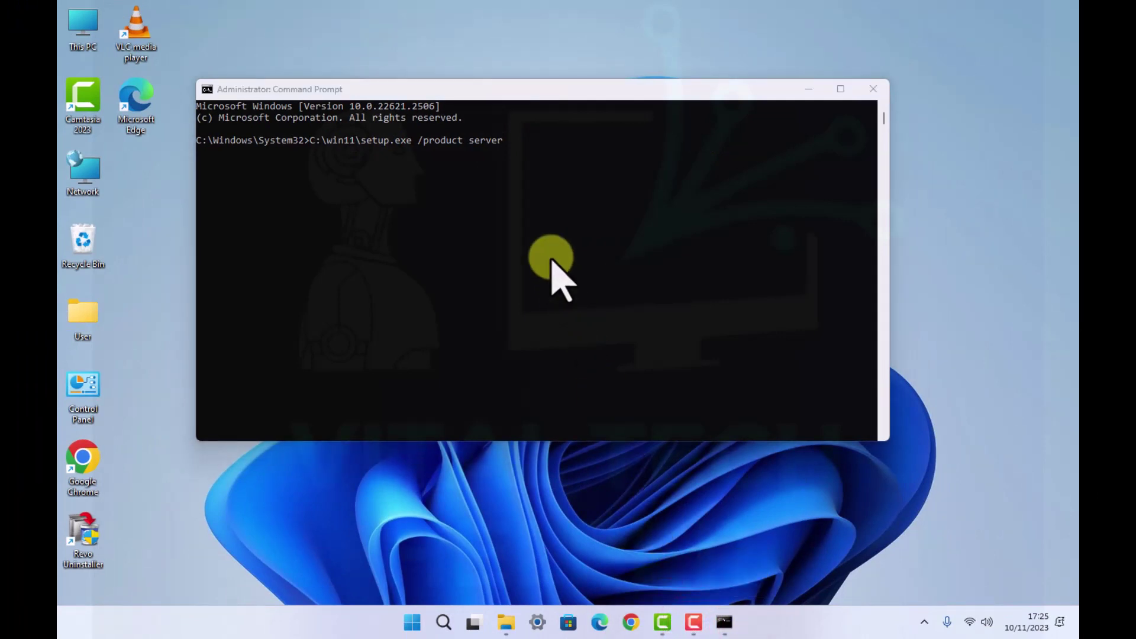
{"action": "left_click", "coordinate": [525, 149]}
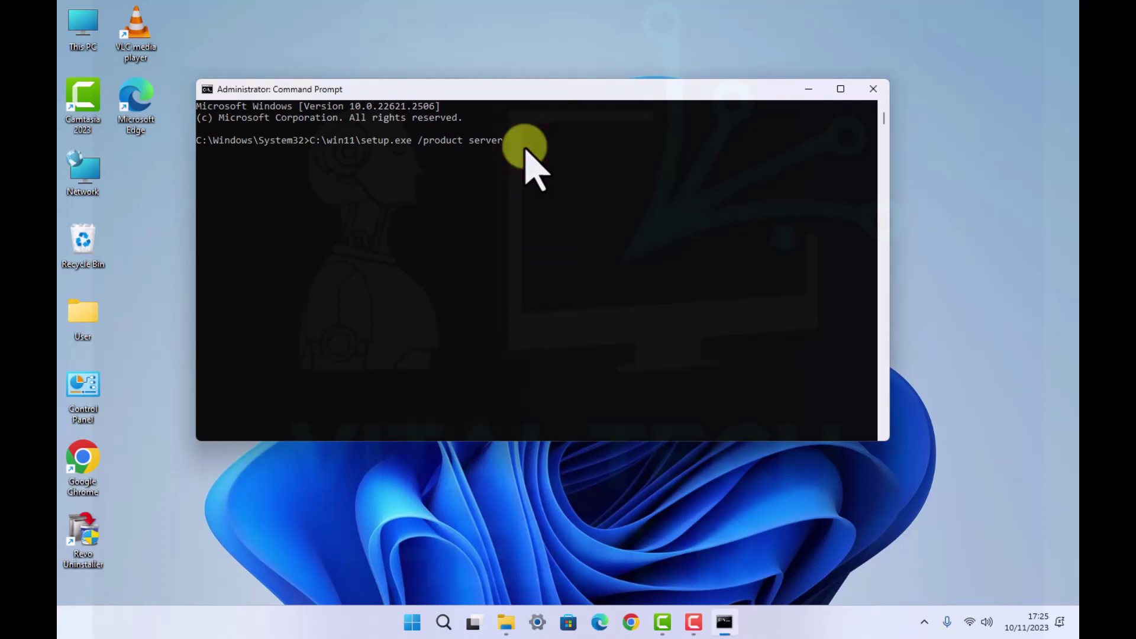
Run the server-mode setup command, choose Not right now for updates, and advance to the license terms
{"action": "key", "text": "Return"}
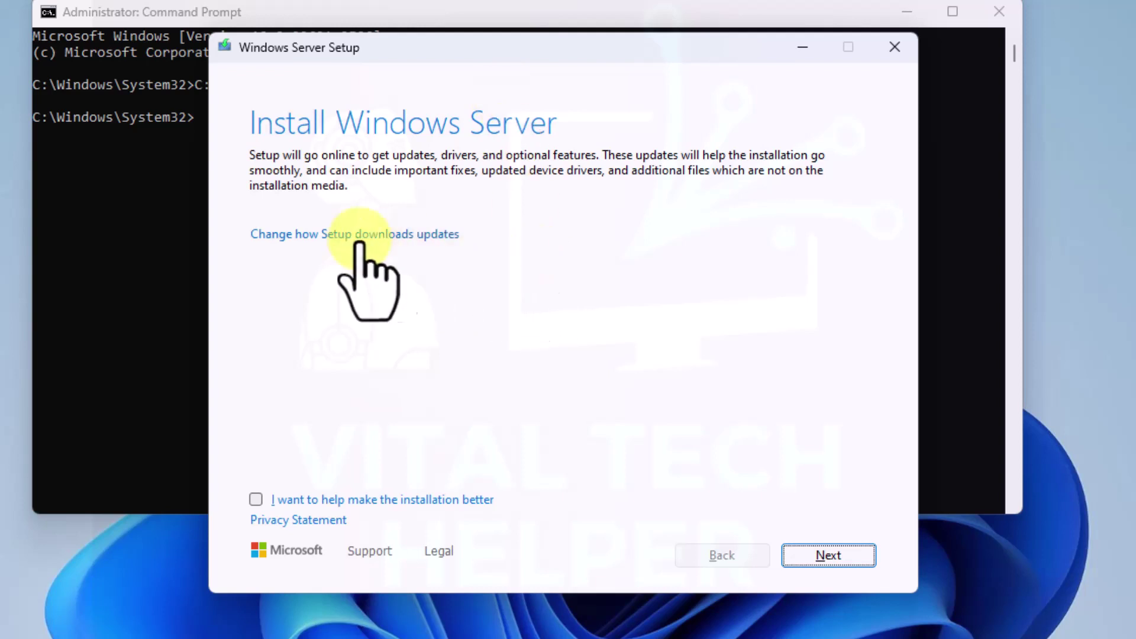
{"action": "left_click", "coordinate": [309, 234]}
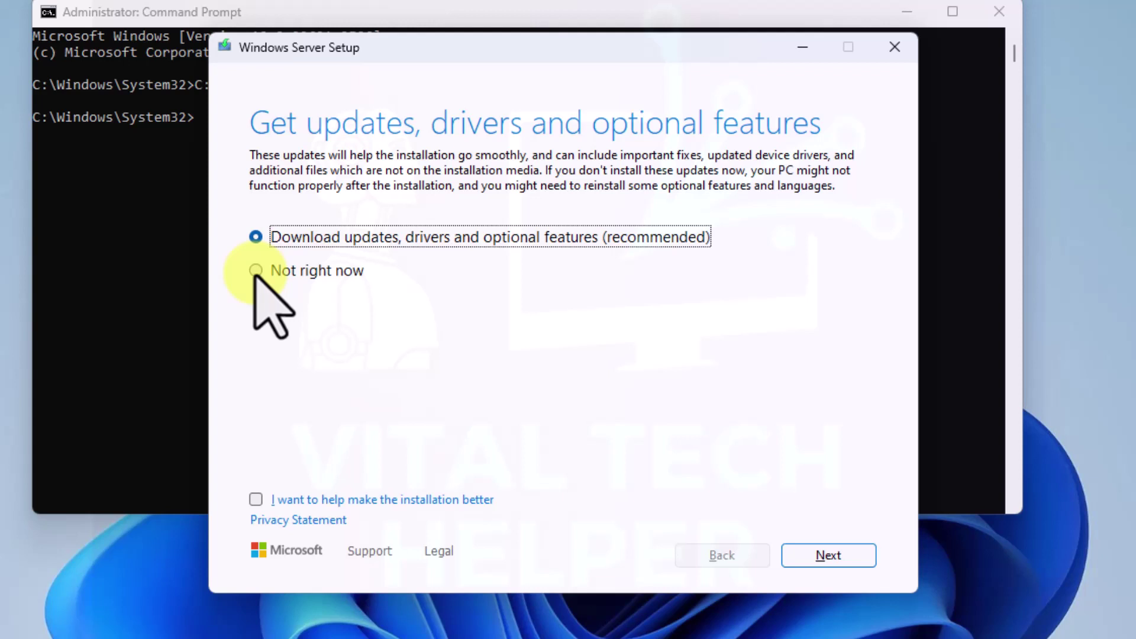
{"action": "left_click", "coordinate": [255, 272]}
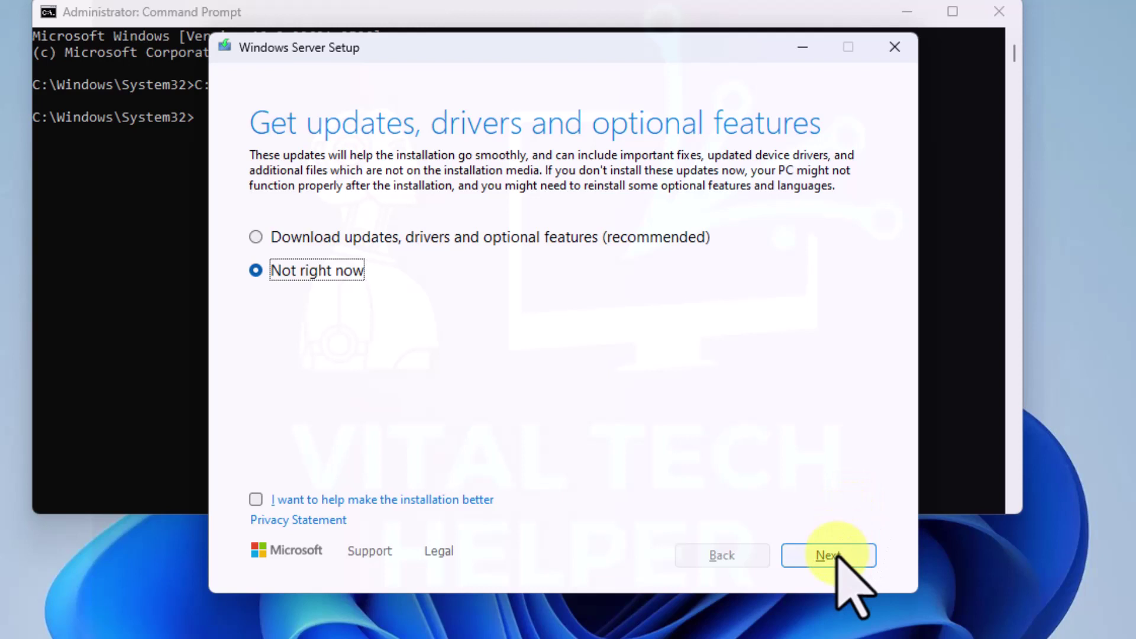
{"action": "left_click", "coordinate": [835, 553]}
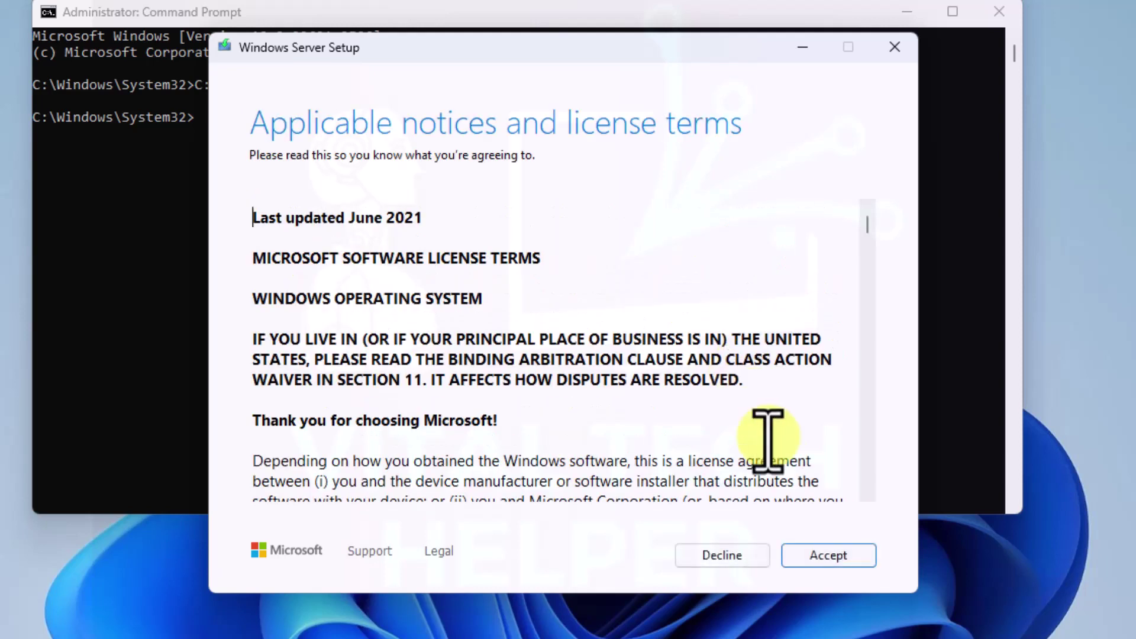
Accept the licence, keep files, settings and apps, and start installing Windows 11 Pro
{"action": "left_click", "coordinate": [828, 557]}
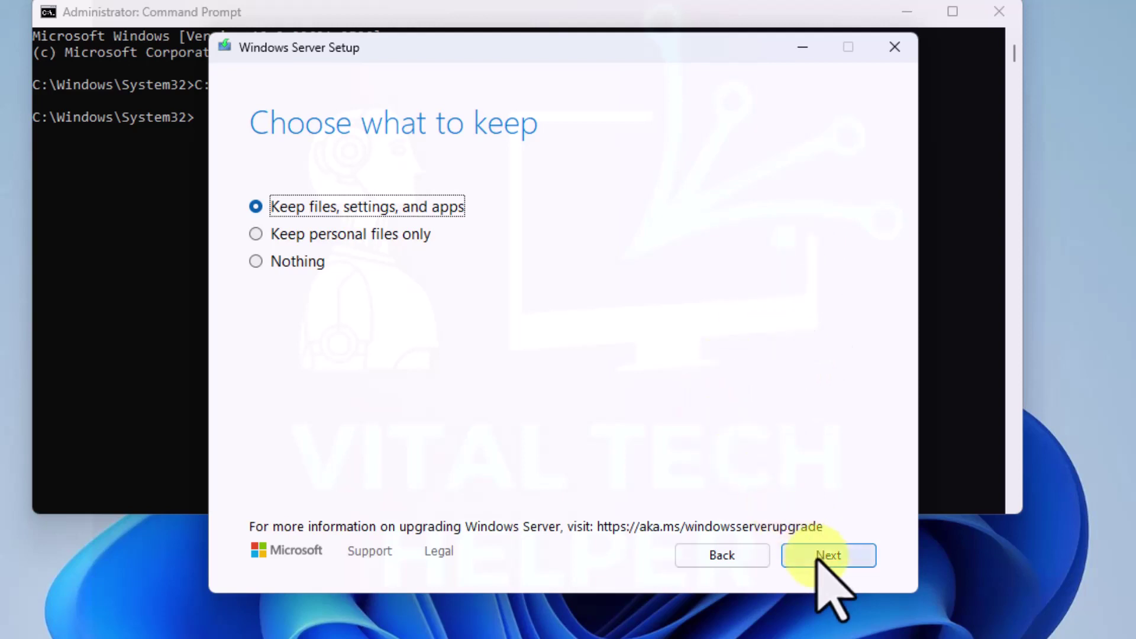
{"action": "left_click", "coordinate": [817, 556]}
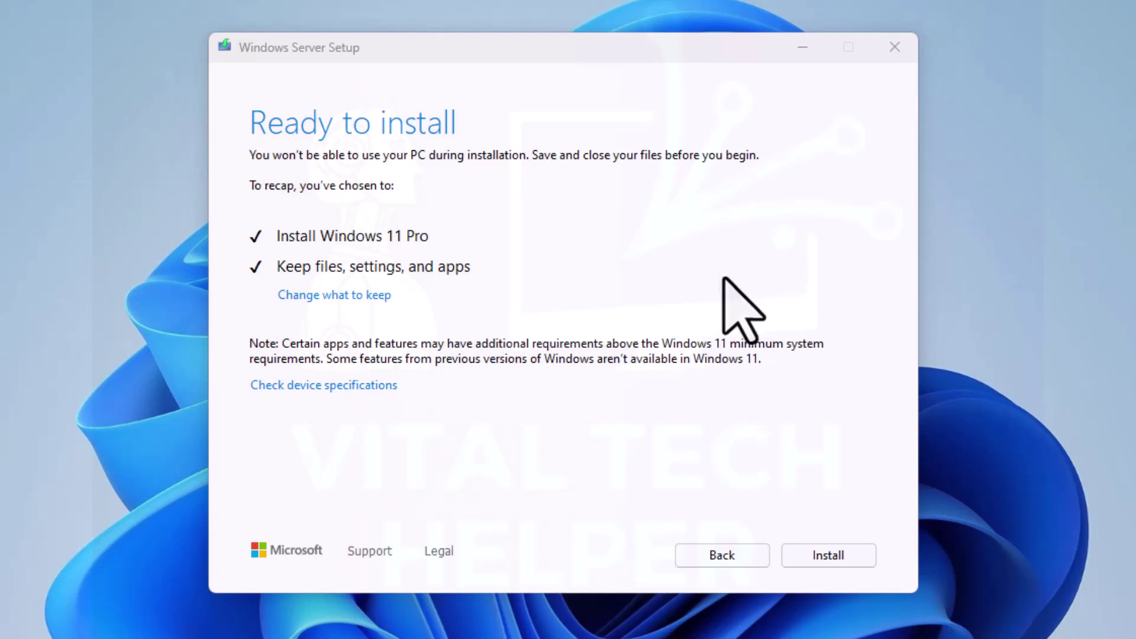
{"action": "left_click", "coordinate": [827, 555]}
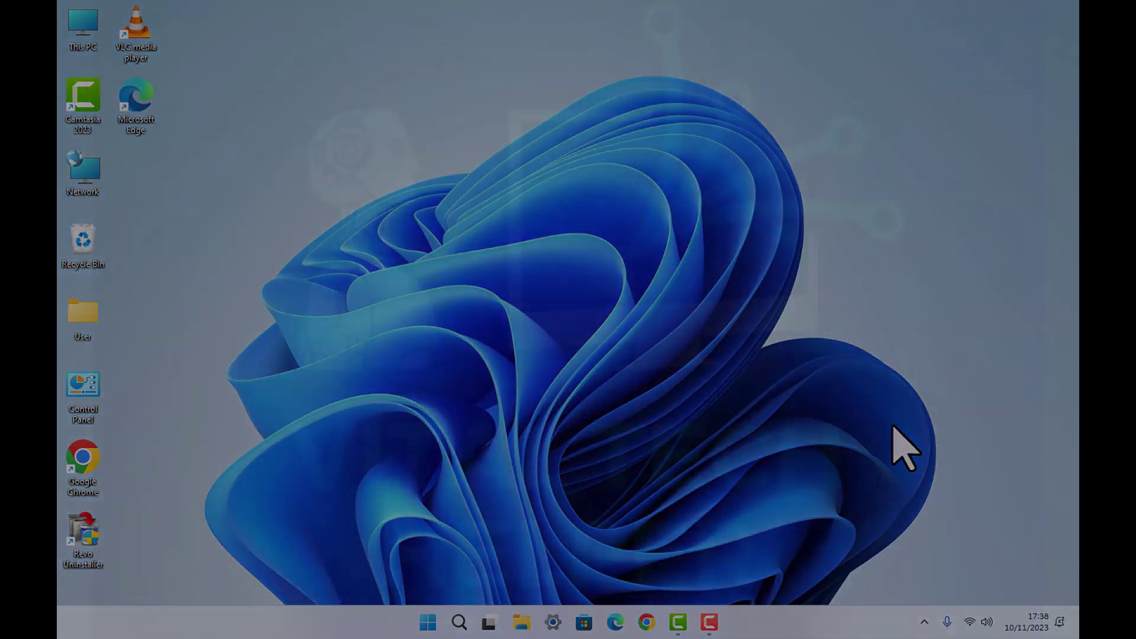
Wait for the in-place upgrade to finish and the desktop to reappear
{"action": "left_click", "coordinate": [893, 427]}
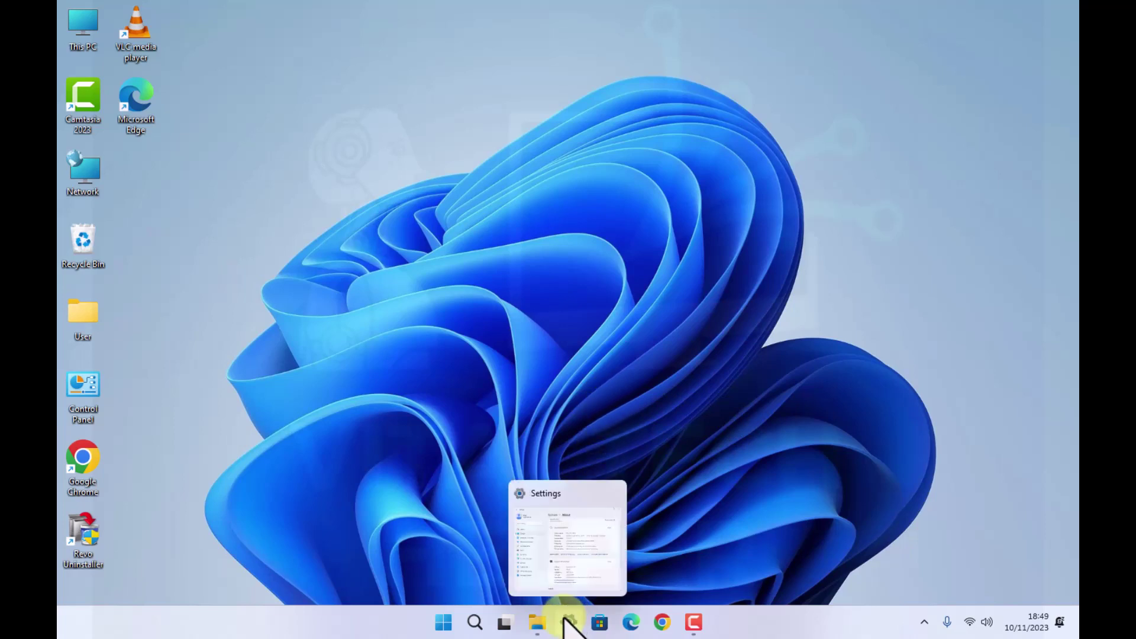
Confirm Windows 11 Pro 23H2, OS build 22631.2428 on the About page, then minimise Settings
{"action": "left_click", "coordinate": [564, 619]}
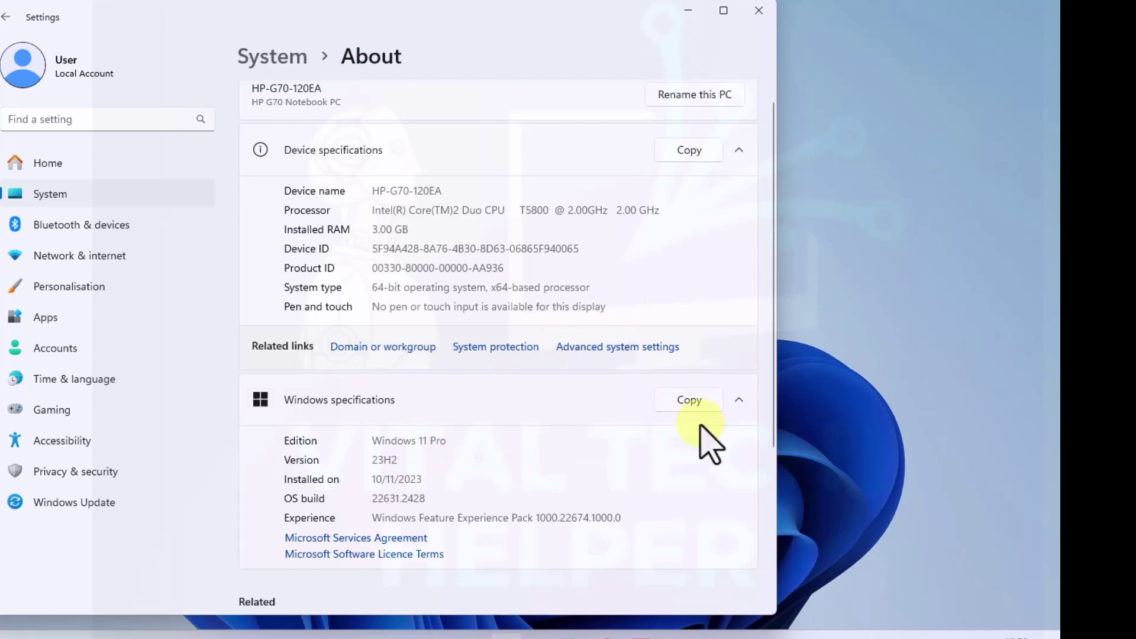
{"action": "left_click", "coordinate": [771, 409]}
{"action": "left_click_drag", "start_coordinate": [769, 434], "coordinate": [768, 455]}
{"action": "key", "text": "super+d"}
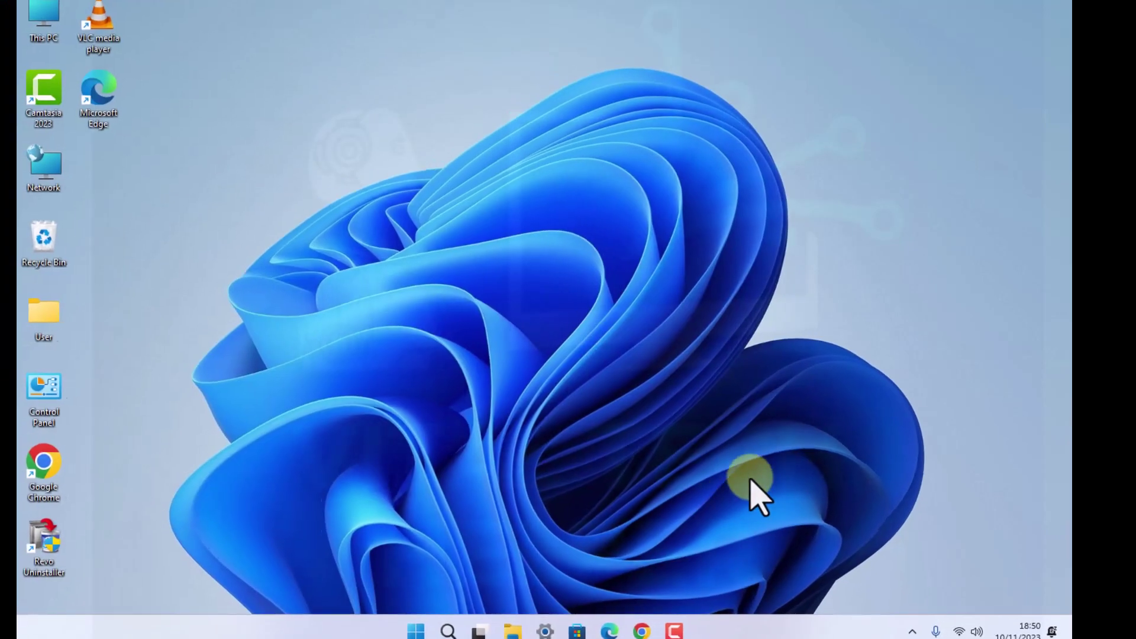
Go to This PC > Windows10 (C:) and delete the win11 folder
{"action": "left_click", "coordinate": [538, 622]}
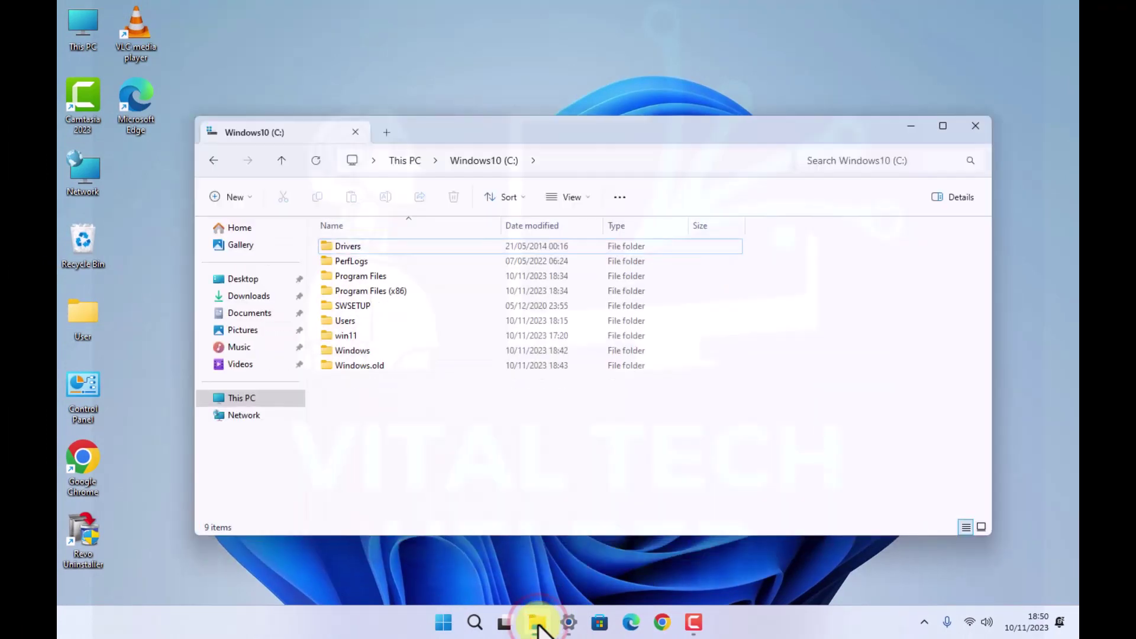
{"action": "key", "text": "End"}
{"action": "key", "text": "Up"}
{"action": "key", "text": "Up"}
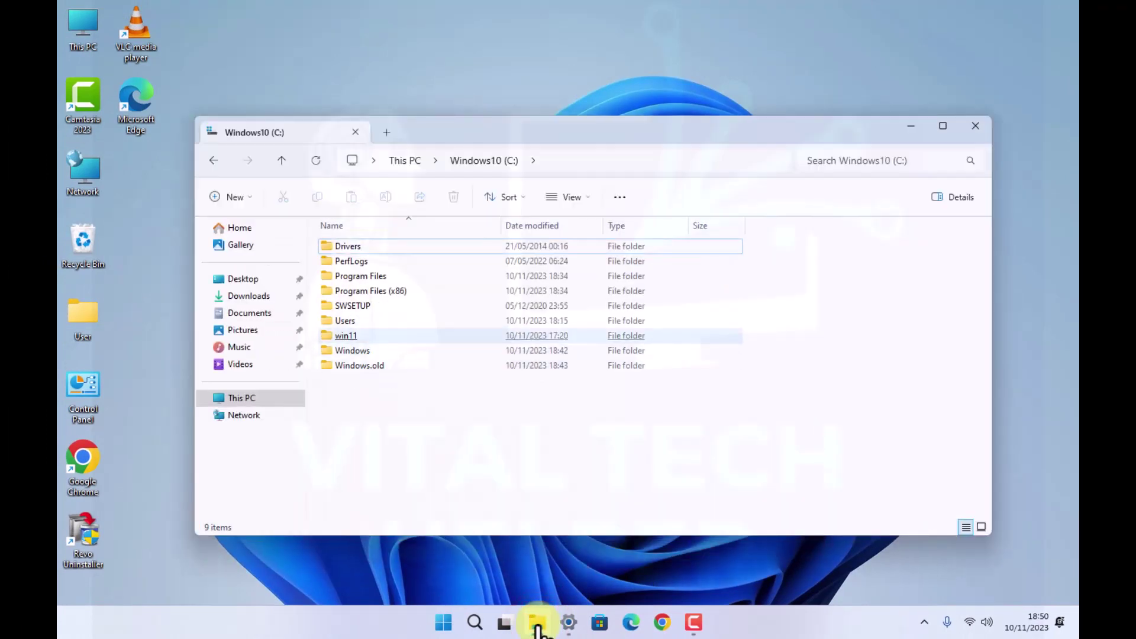
{"action": "left_click", "coordinate": [248, 395]}
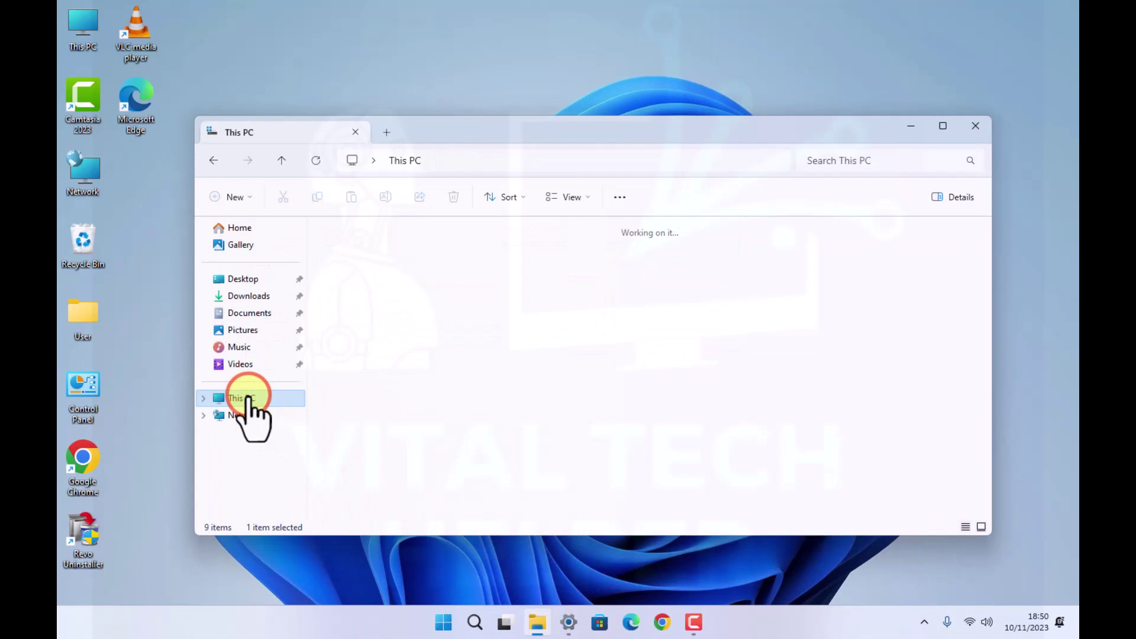
{"action": "left_click", "coordinate": [406, 266]}
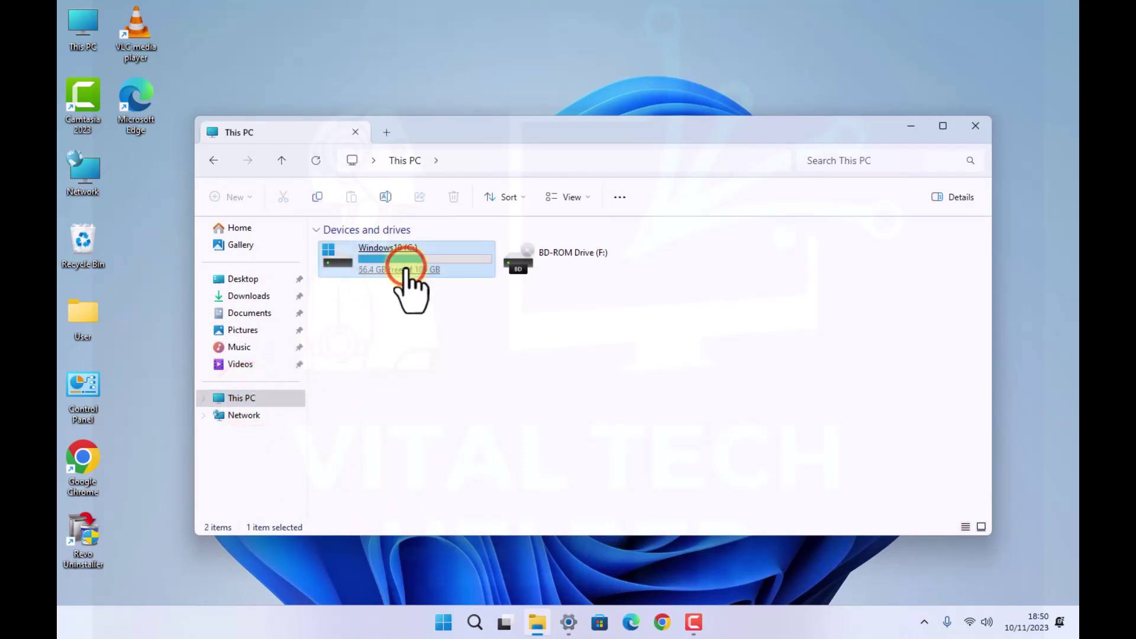
{"action": "double_click", "coordinate": [406, 266]}
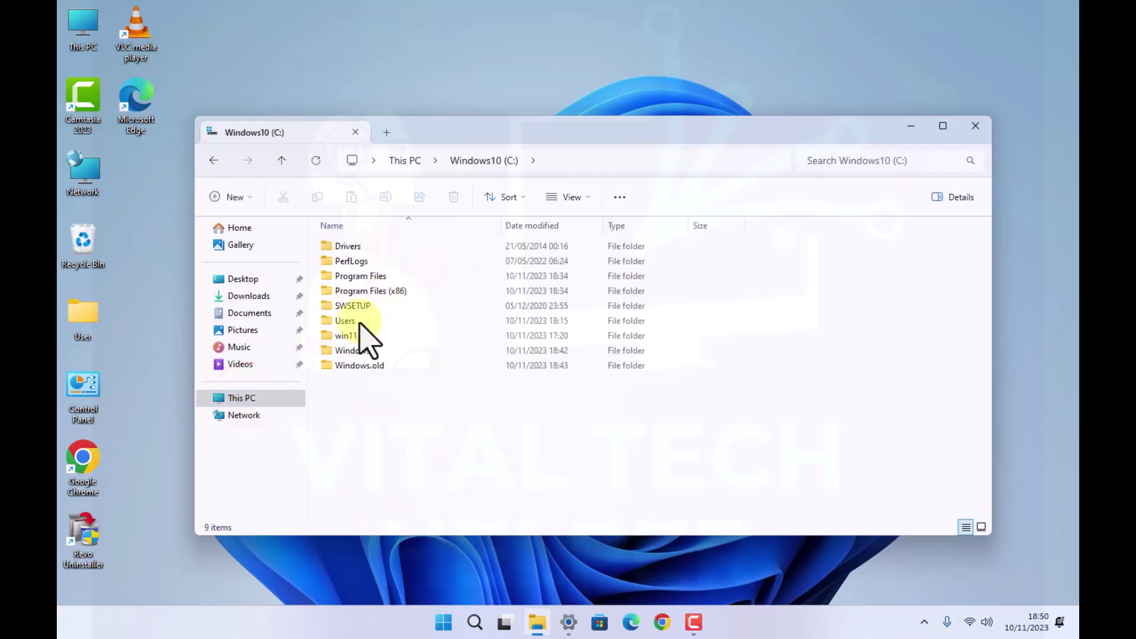
{"action": "left_click", "coordinate": [345, 336]}
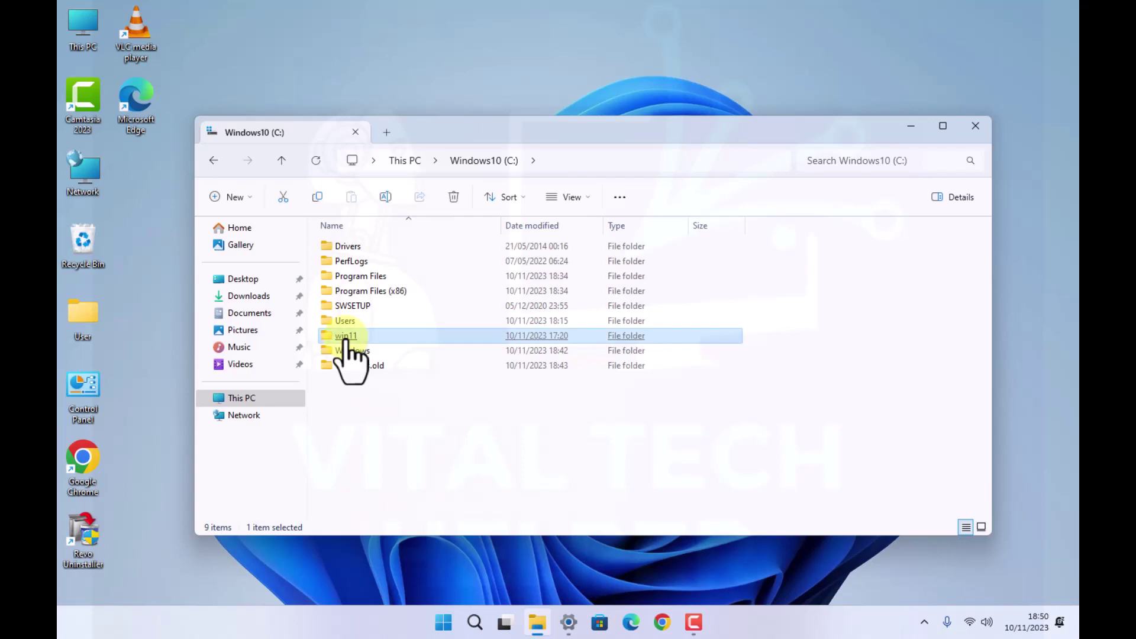
{"action": "left_click", "coordinate": [454, 197]}
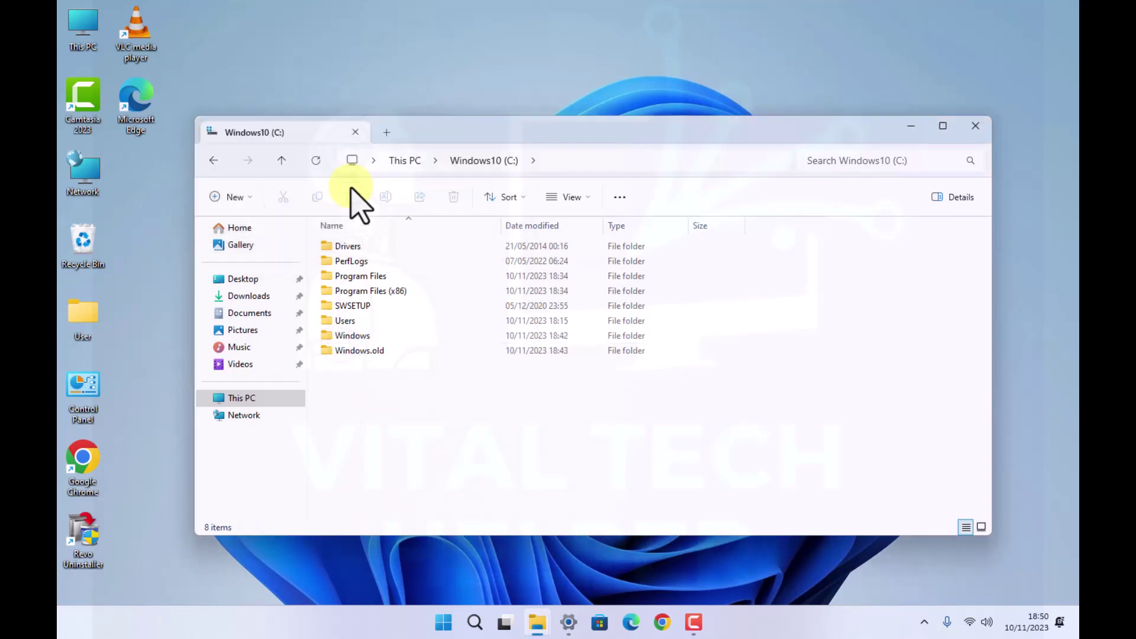
Close File Explorer, review the About page's Windows specifications and copy them
{"action": "left_click", "coordinate": [973, 126]}
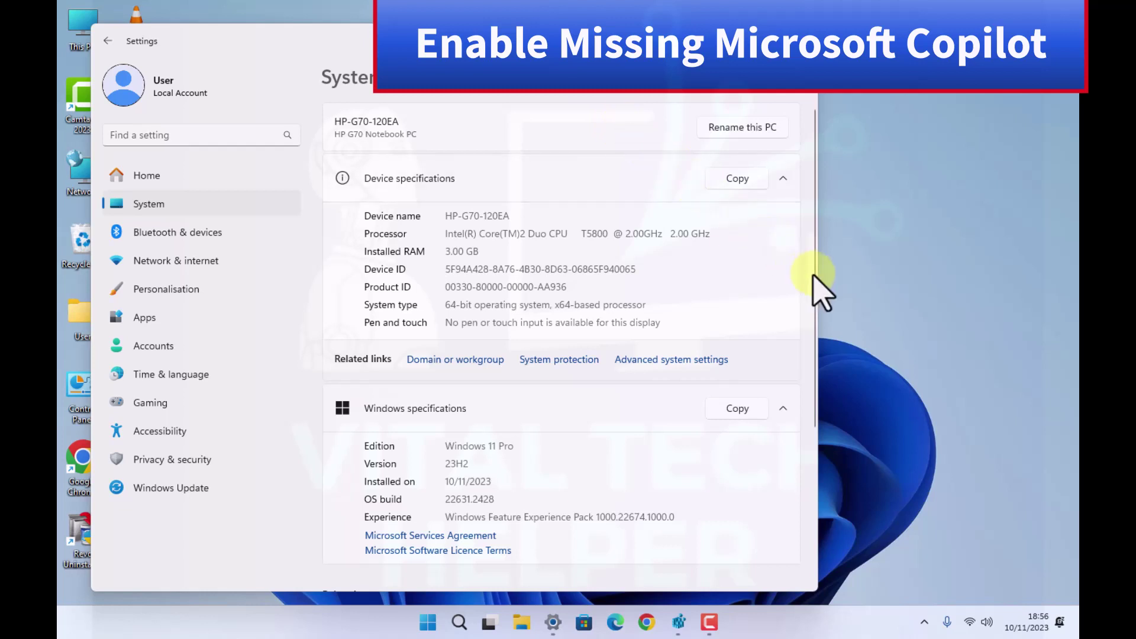
{"action": "left_click_drag", "start_coordinate": [813, 275], "coordinate": [810, 304]}
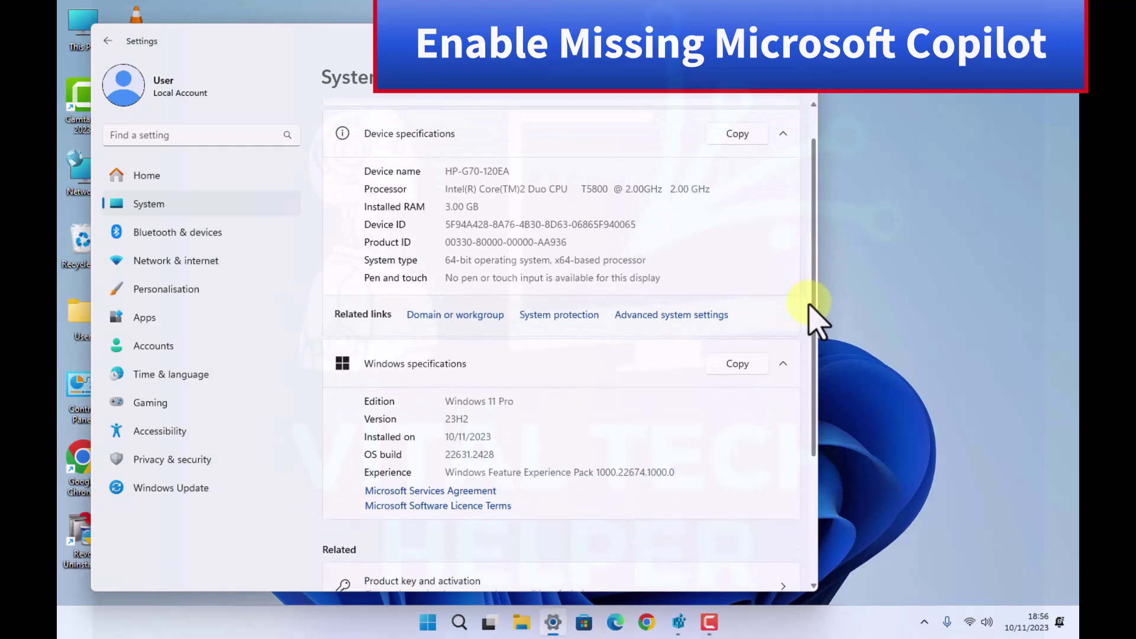
{"action": "mouse_move", "coordinate": [809, 303]}
{"action": "left_mouse_down"}
{"action": "mouse_move", "coordinate": [810, 273]}
{"action": "mouse_move", "coordinate": [811, 304]}
{"action": "left_mouse_up"}
{"action": "left_click", "coordinate": [748, 145]}
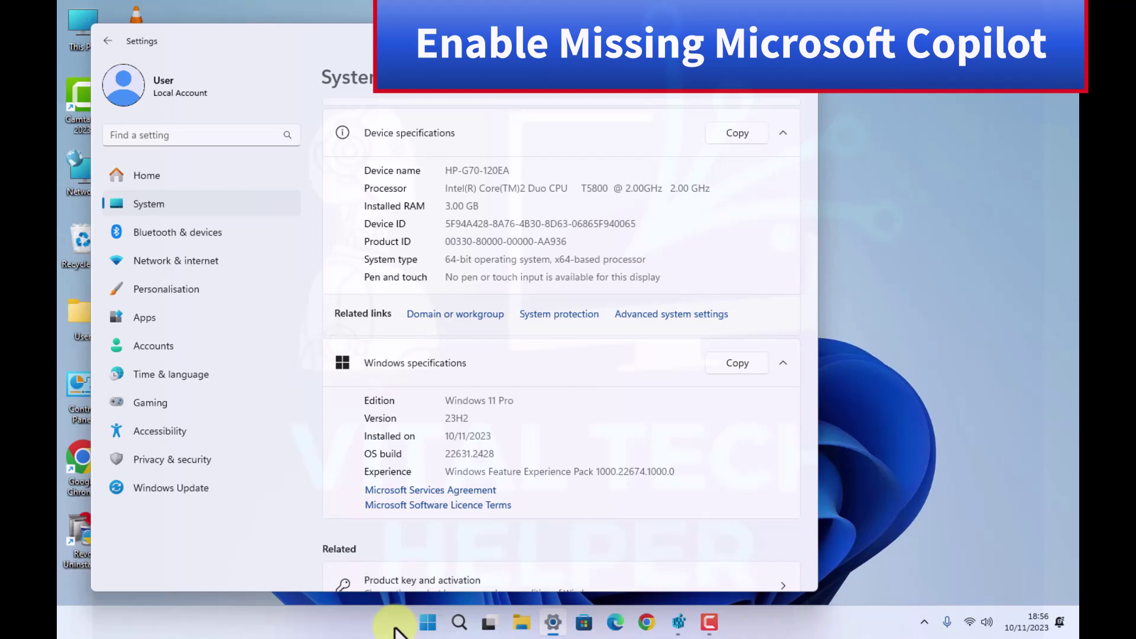
Check Taskbar settings for a Copilot item, find none, and put Settings away
{"action": "right_click", "coordinate": [330, 616]}
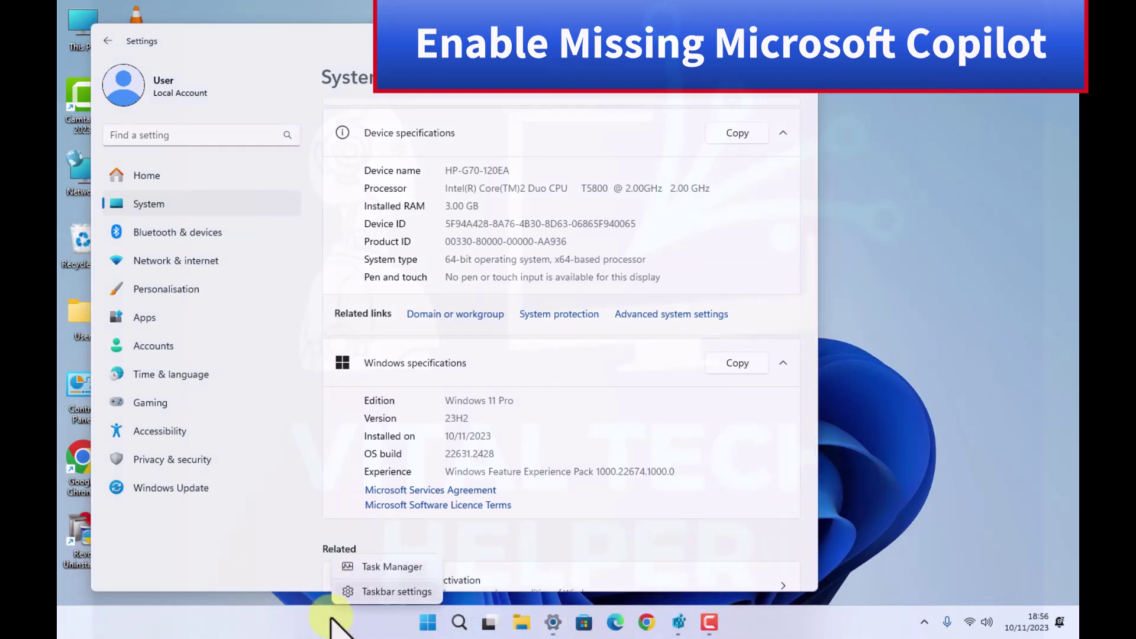
{"action": "left_click", "coordinate": [375, 590]}
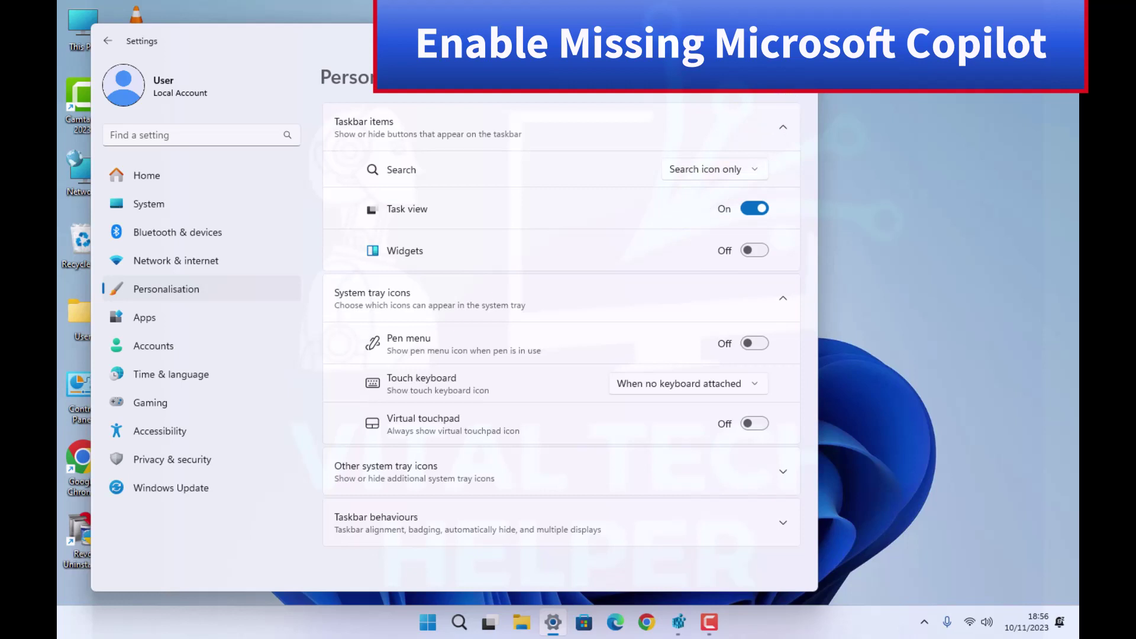
{"action": "left_click", "coordinate": [728, 36]}
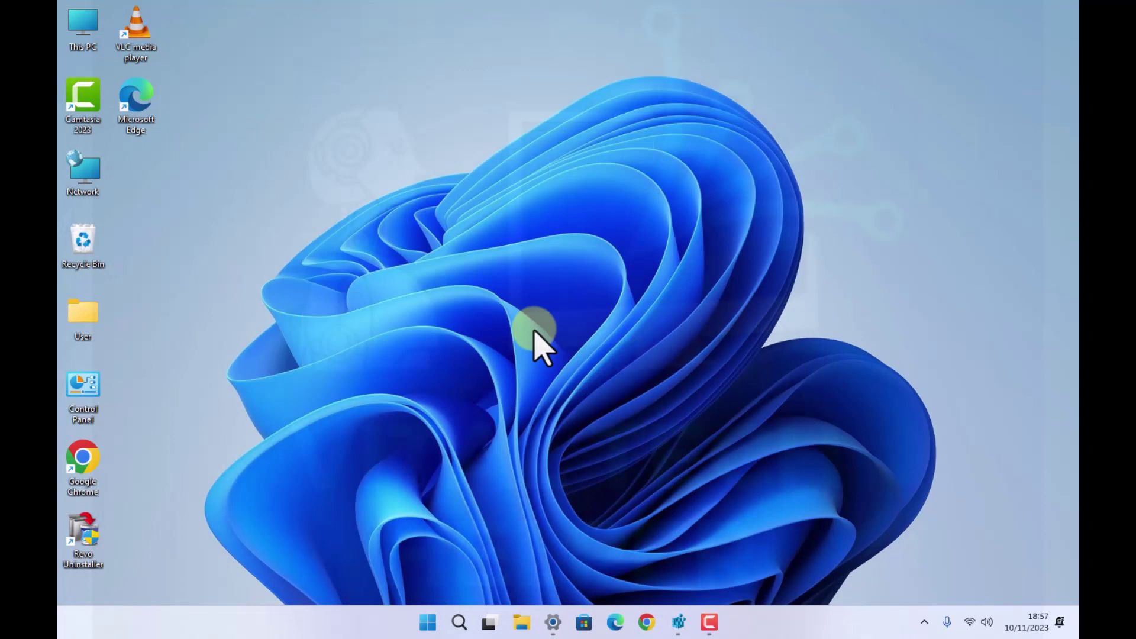
Launch Registry Editor by running regedit from the Win+R box
{"action": "key", "text": "super+r"}
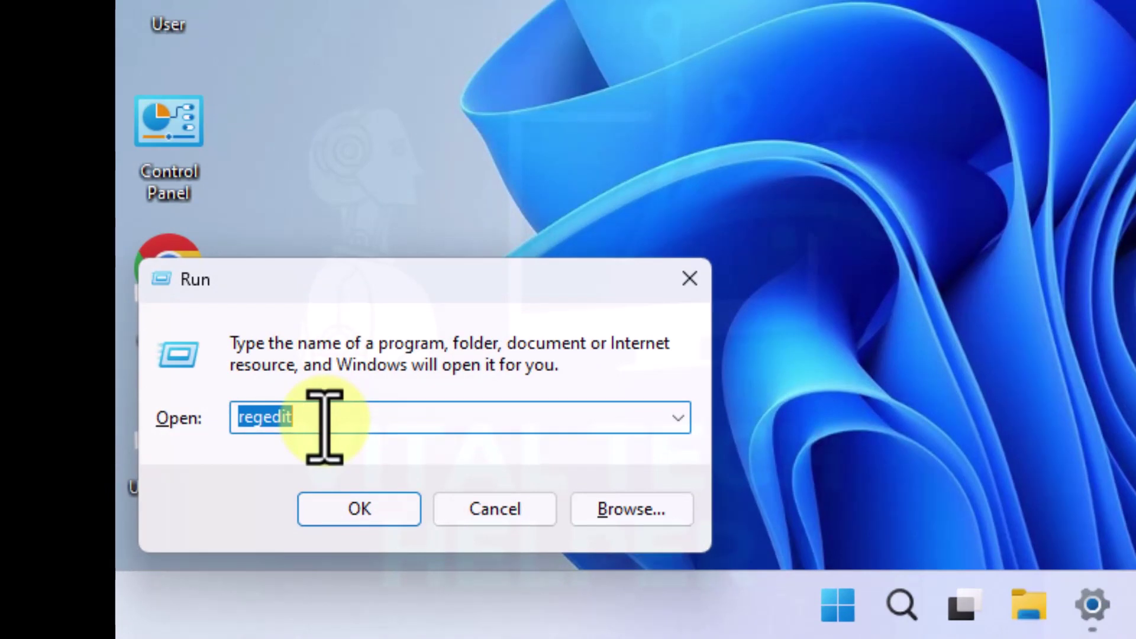
{"action": "left_click", "coordinate": [335, 502]}
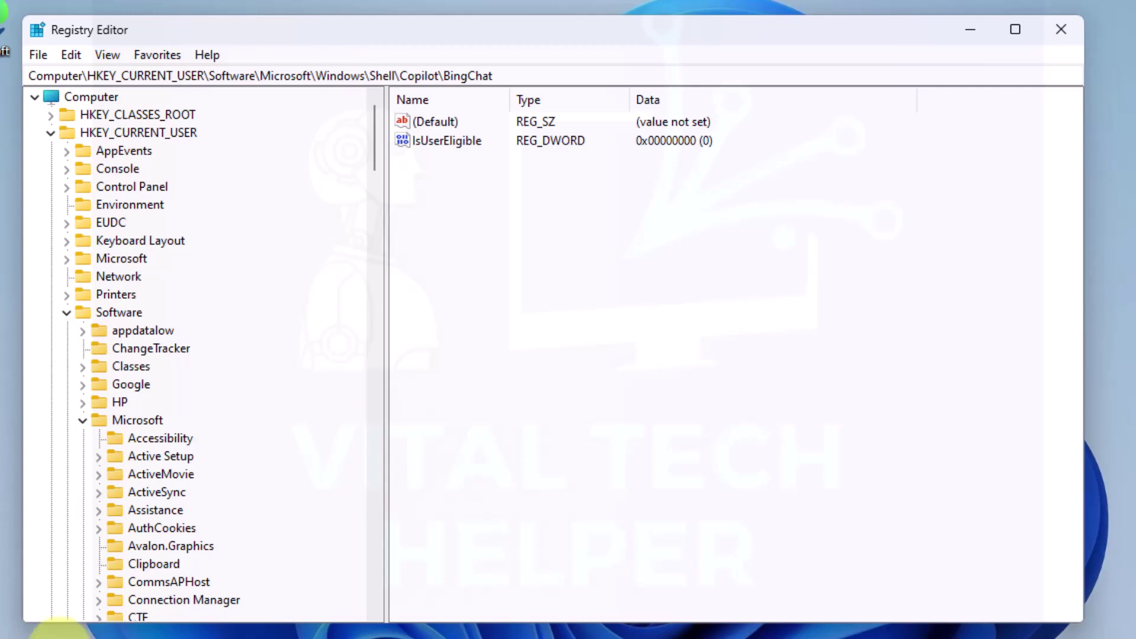
{"action": "left_click", "coordinate": [526, 75]}
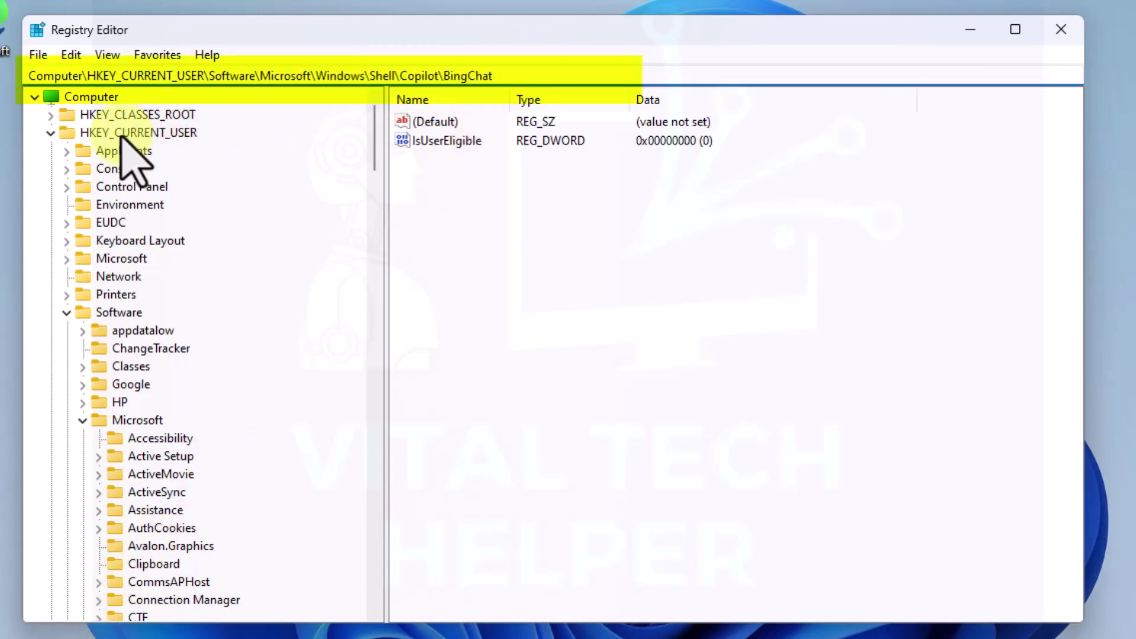
{"action": "left_click", "coordinate": [51, 132]}
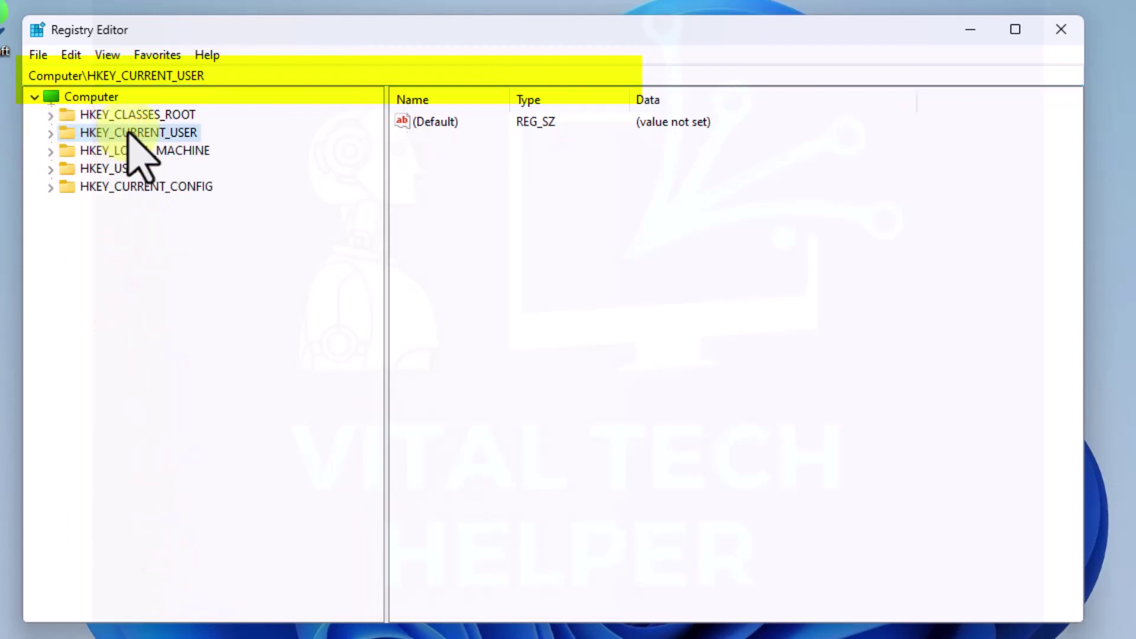
{"action": "left_click", "coordinate": [51, 133]}
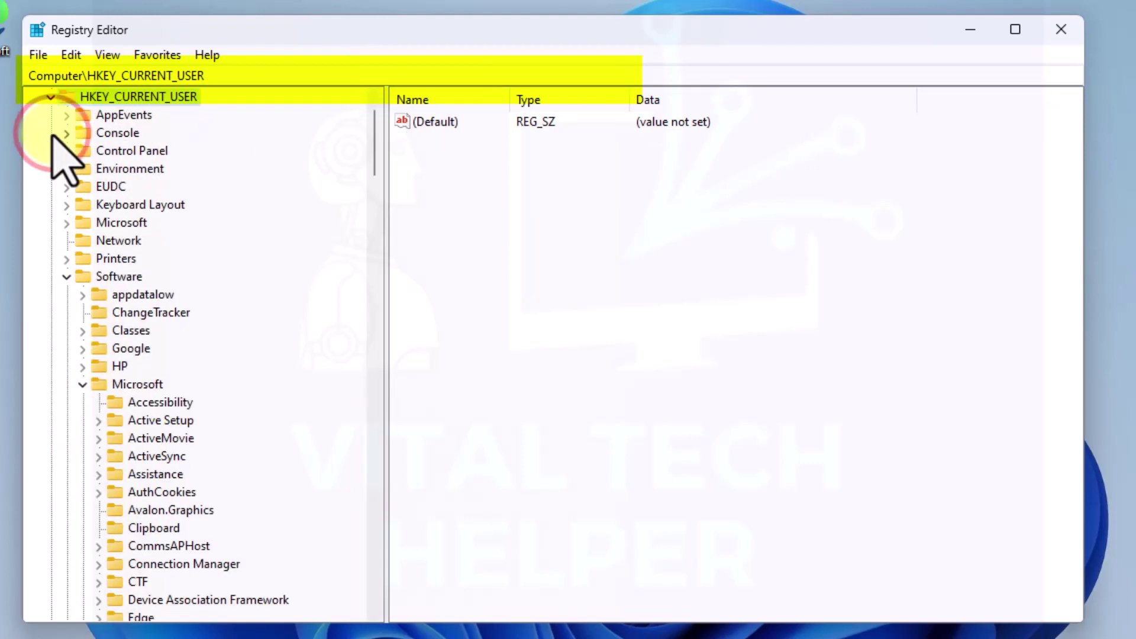
{"action": "left_click", "coordinate": [118, 276]}
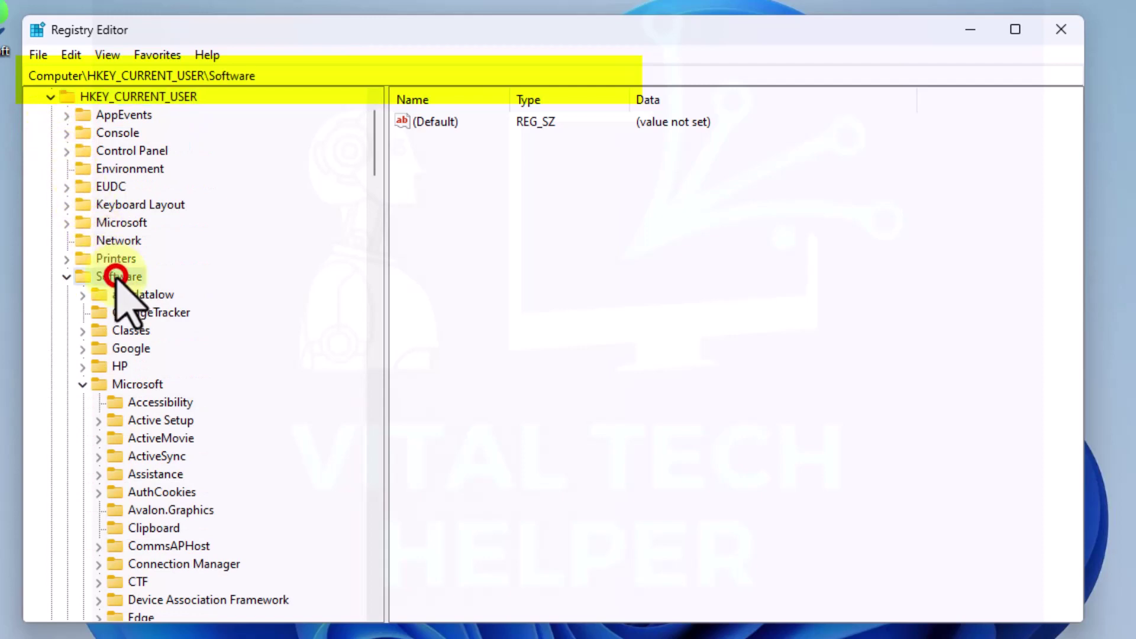
{"action": "left_click", "coordinate": [82, 384]}
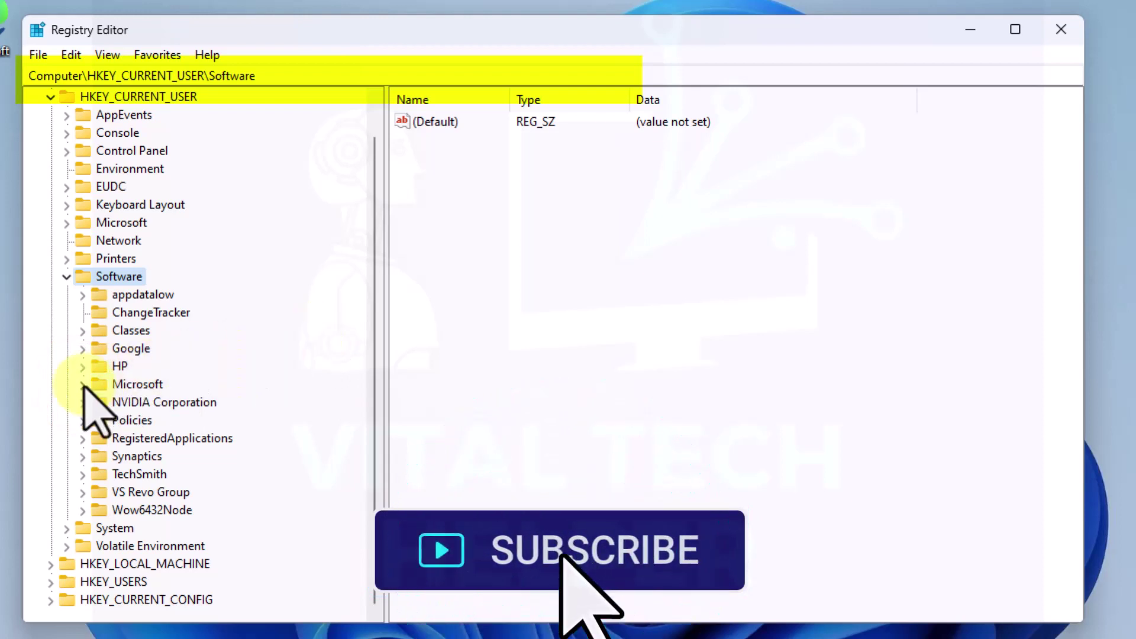
{"action": "left_click", "coordinate": [82, 385]}
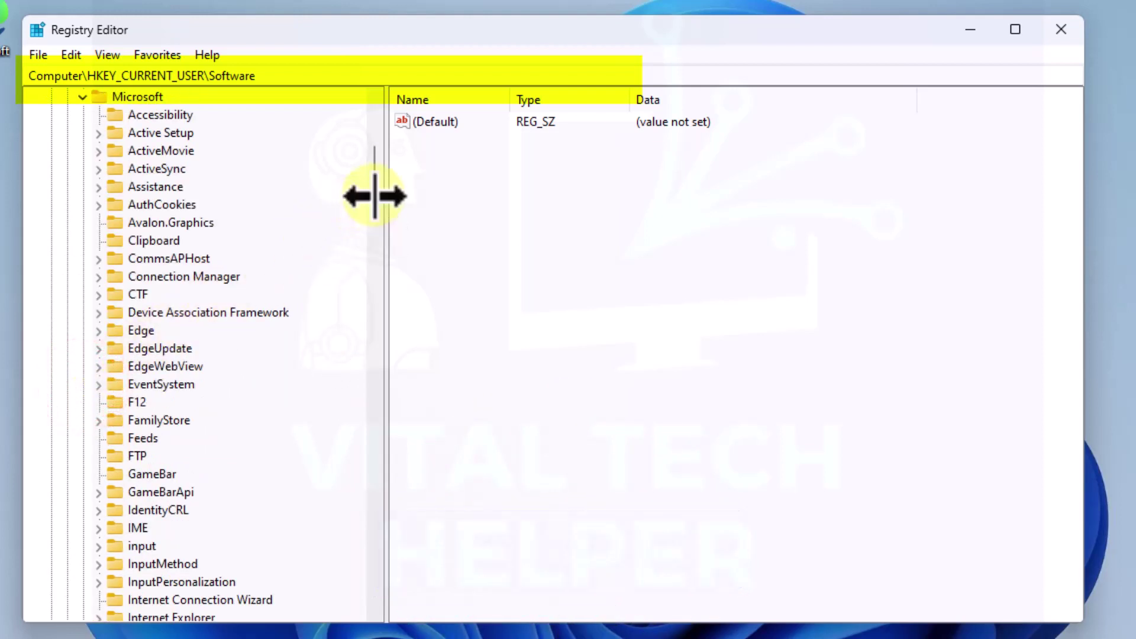
{"action": "left_click_drag", "start_coordinate": [373, 194], "coordinate": [376, 325]}
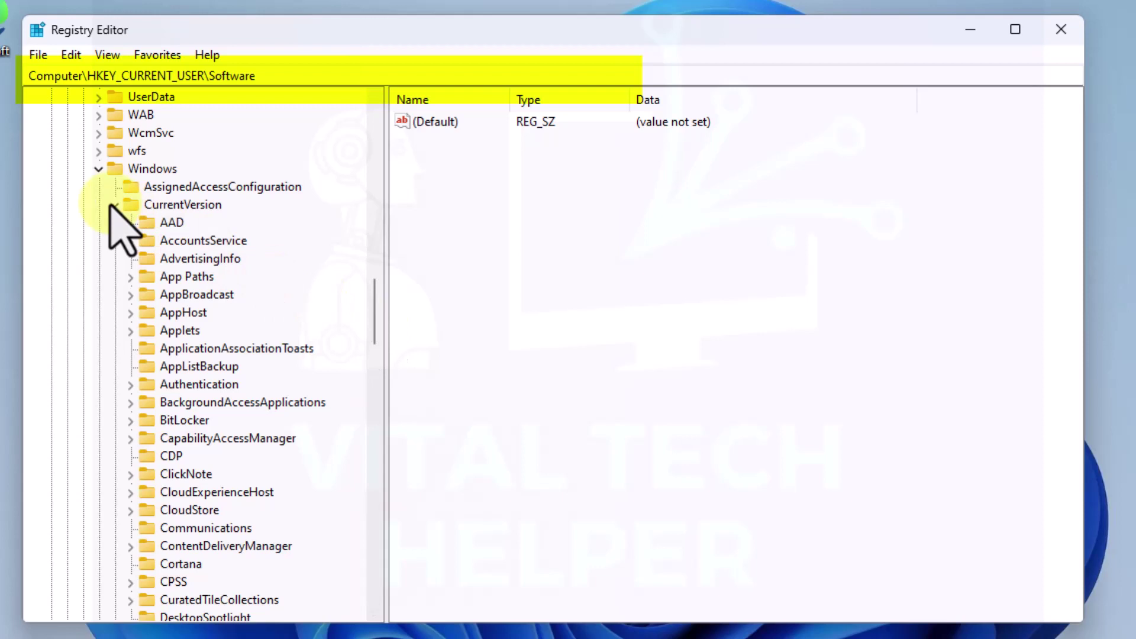
{"action": "left_click", "coordinate": [155, 168]}
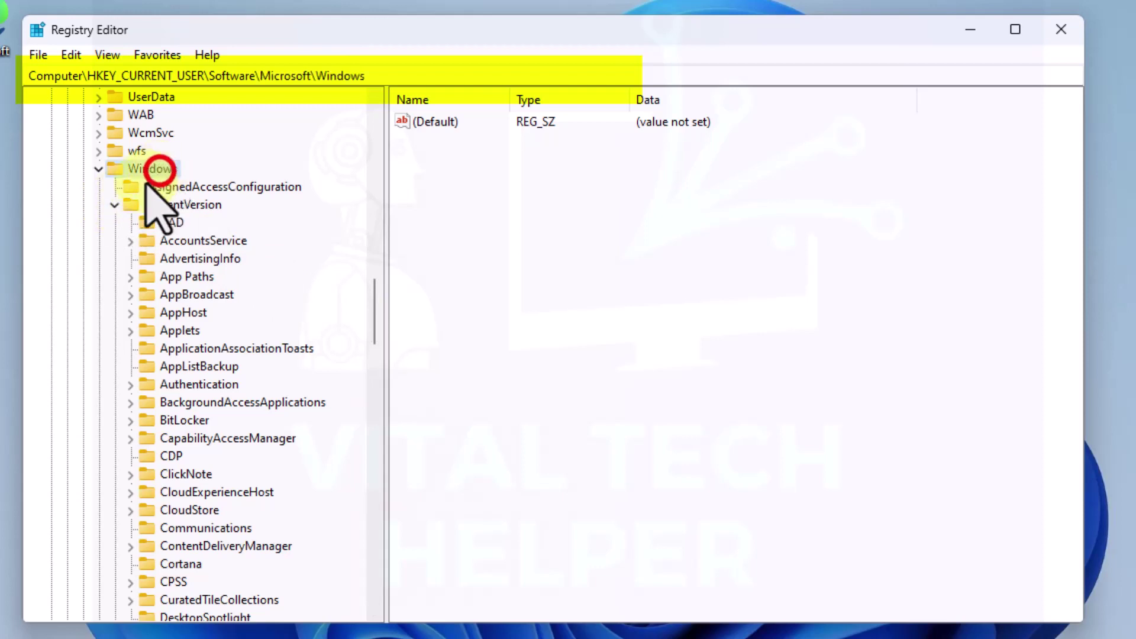
{"action": "left_click", "coordinate": [114, 206]}
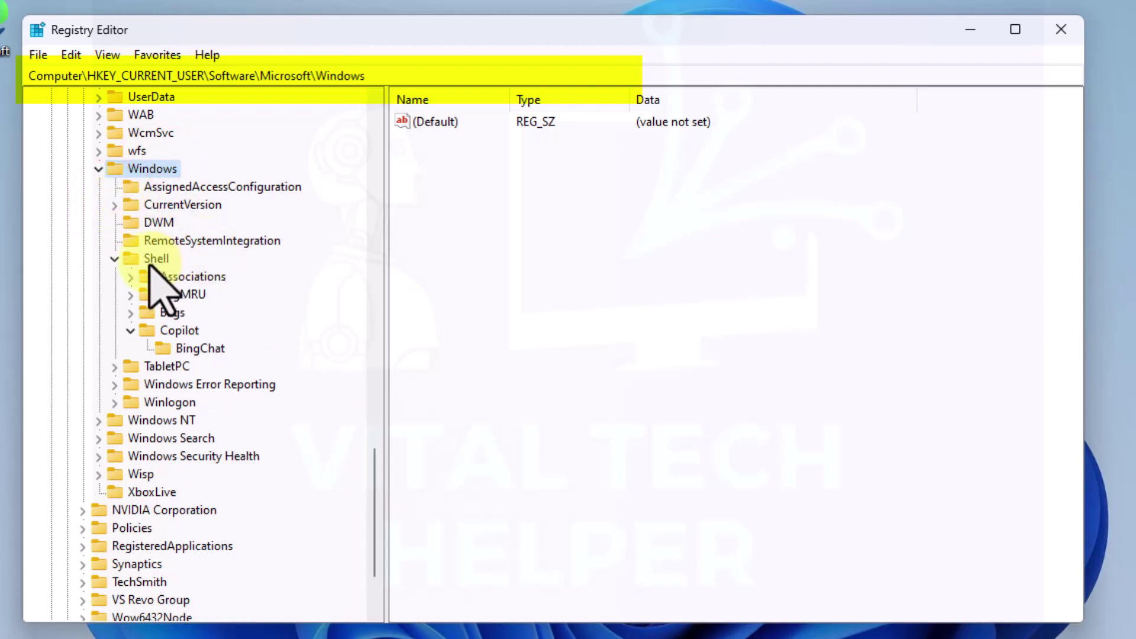
{"action": "left_click", "coordinate": [150, 264]}
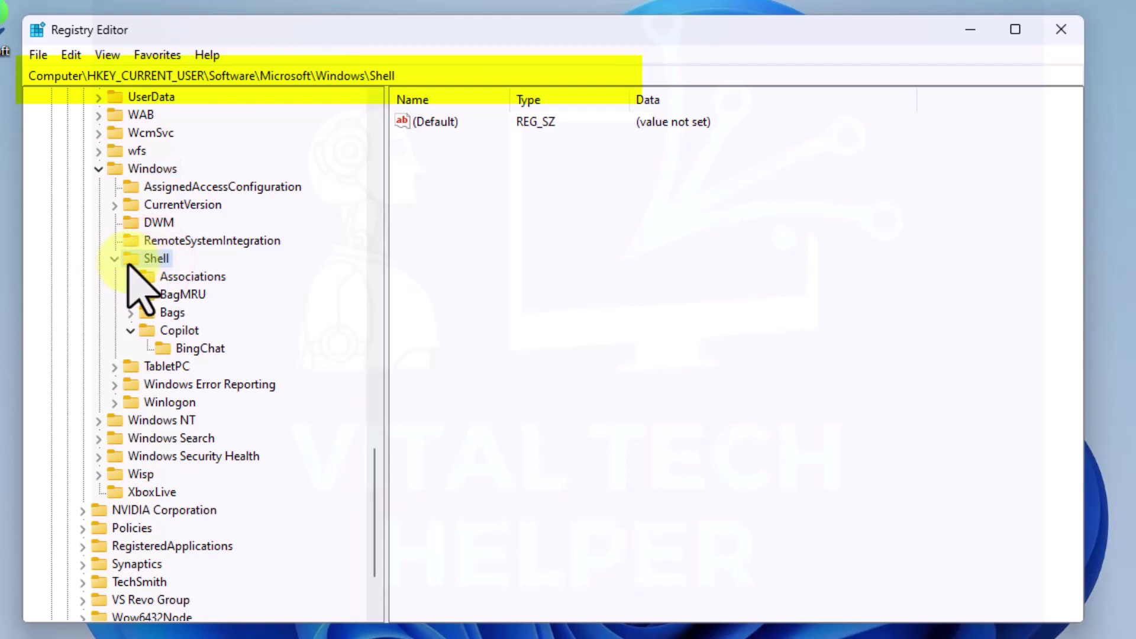
{"action": "left_click", "coordinate": [115, 258]}
{"action": "left_click", "coordinate": [114, 259]}
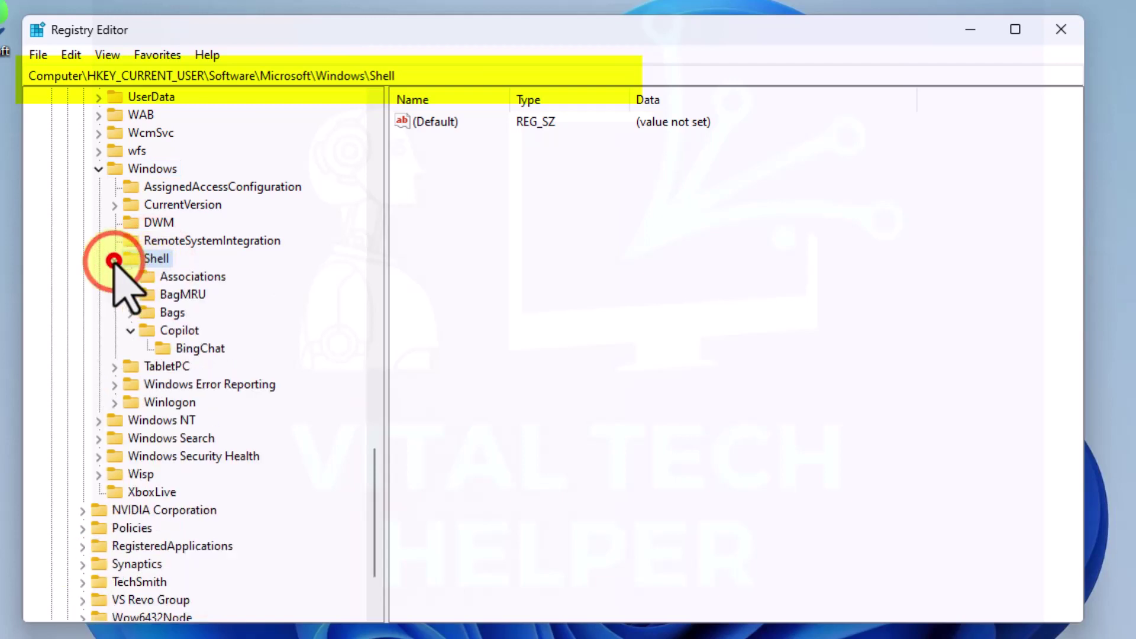
{"action": "left_click", "coordinate": [131, 330]}
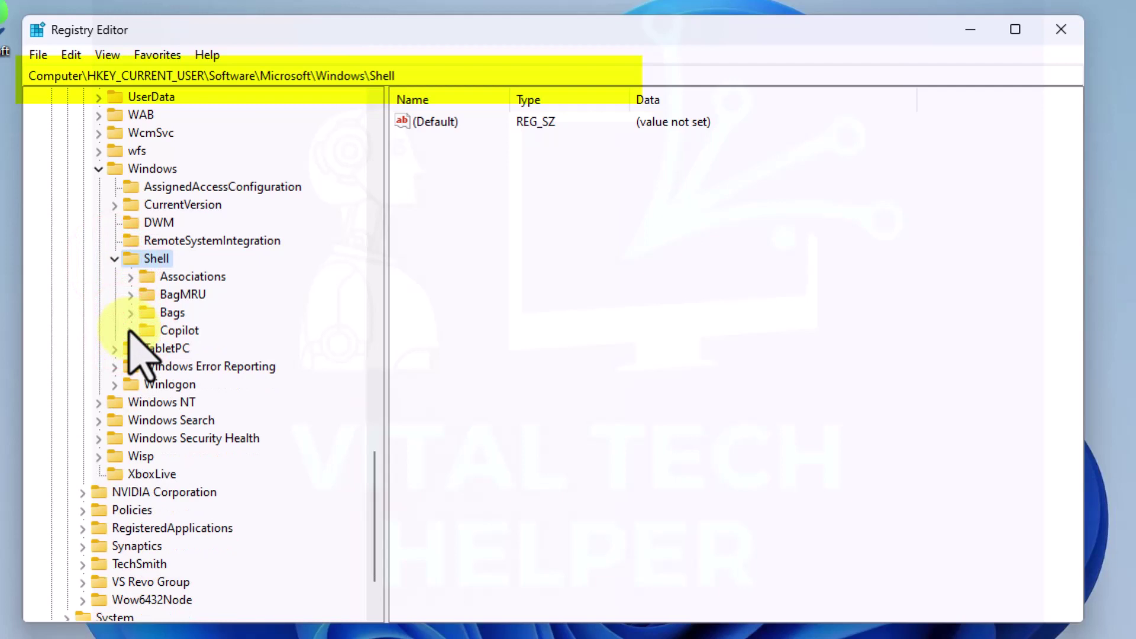
{"action": "left_click", "coordinate": [130, 330]}
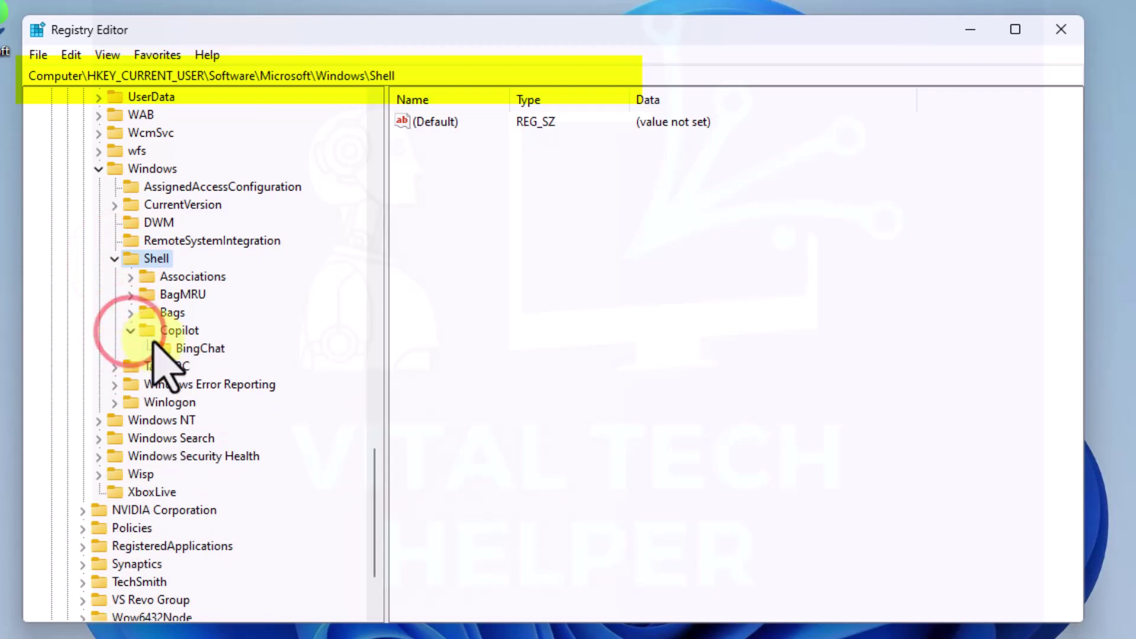
Change IsUserEligible under Copilot\BingChat from 0 to 1
{"action": "left_click", "coordinate": [197, 352]}
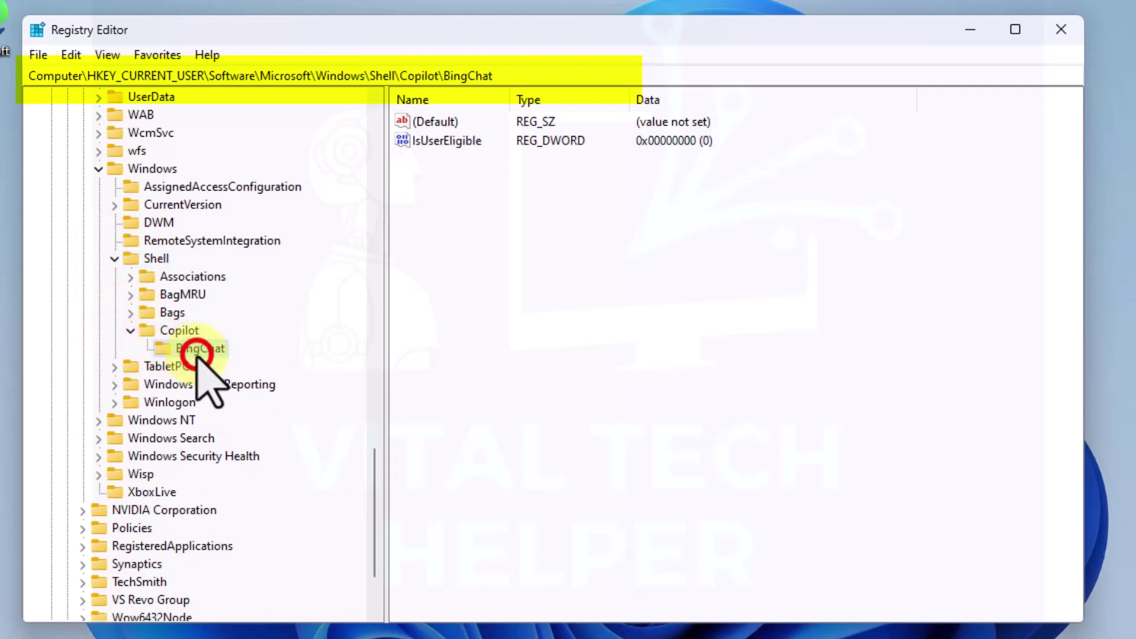
{"action": "left_click", "coordinate": [522, 76]}
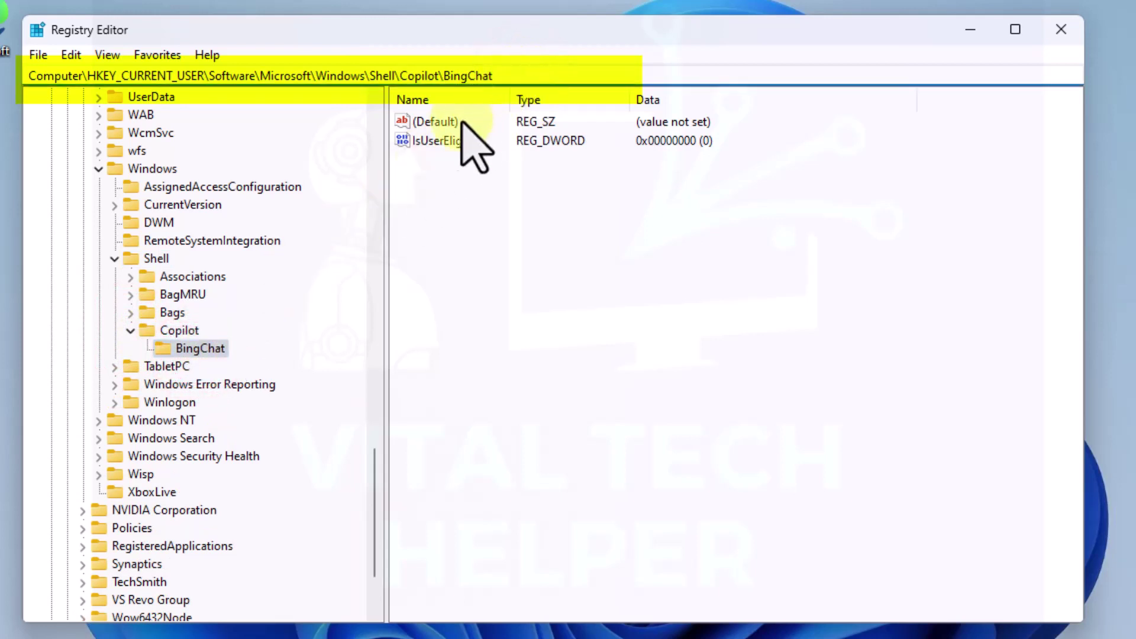
{"action": "left_click", "coordinate": [428, 148]}
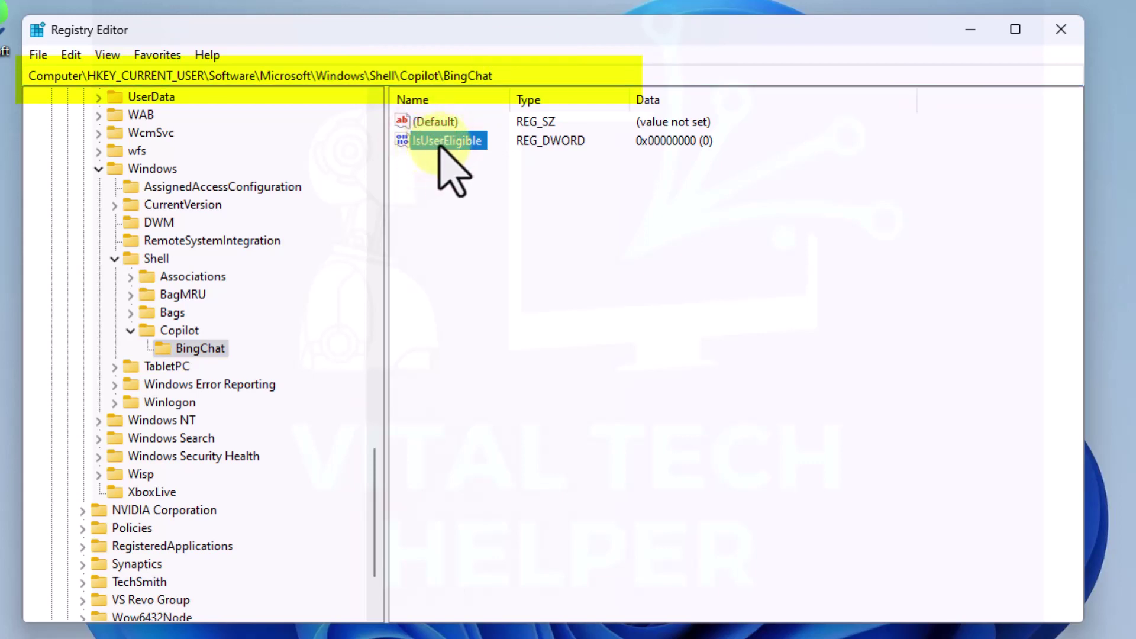
{"action": "double_click", "coordinate": [444, 143]}
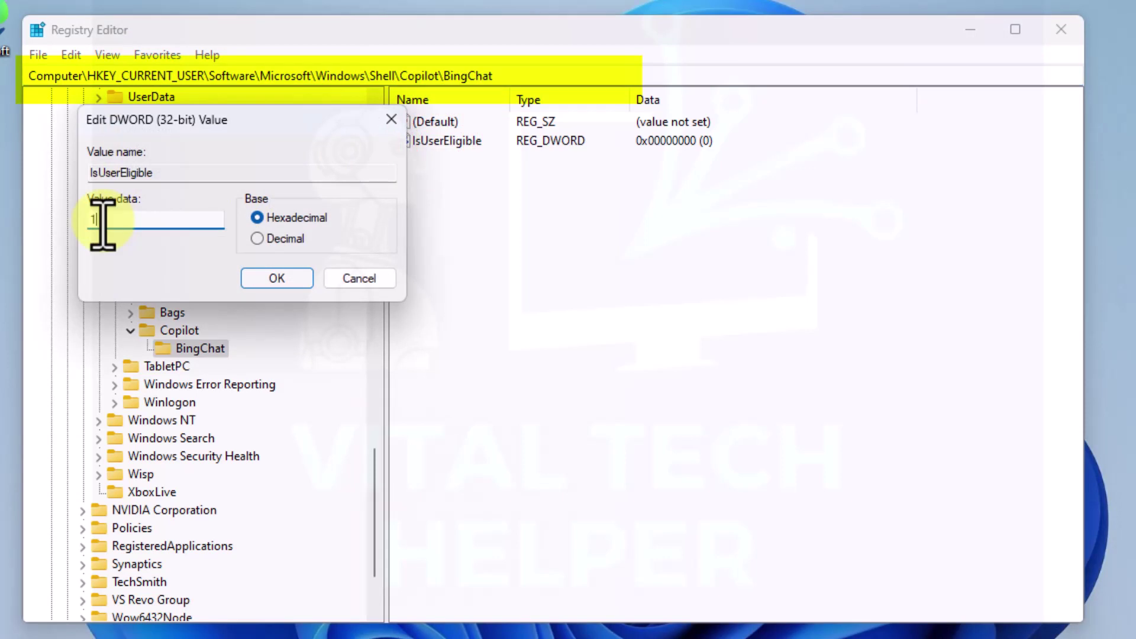
{"action": "left_click", "coordinate": [264, 279]}
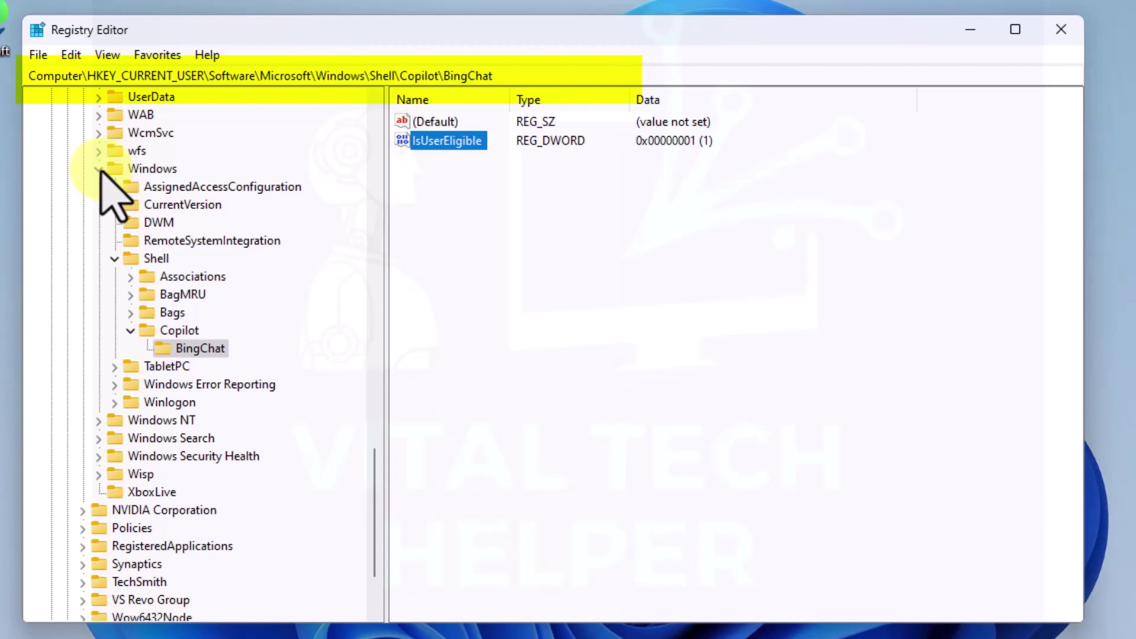
Collapse Shell and expand CurrentVersion > Explorer to show the Advanced key's values
{"action": "left_click", "coordinate": [99, 169]}
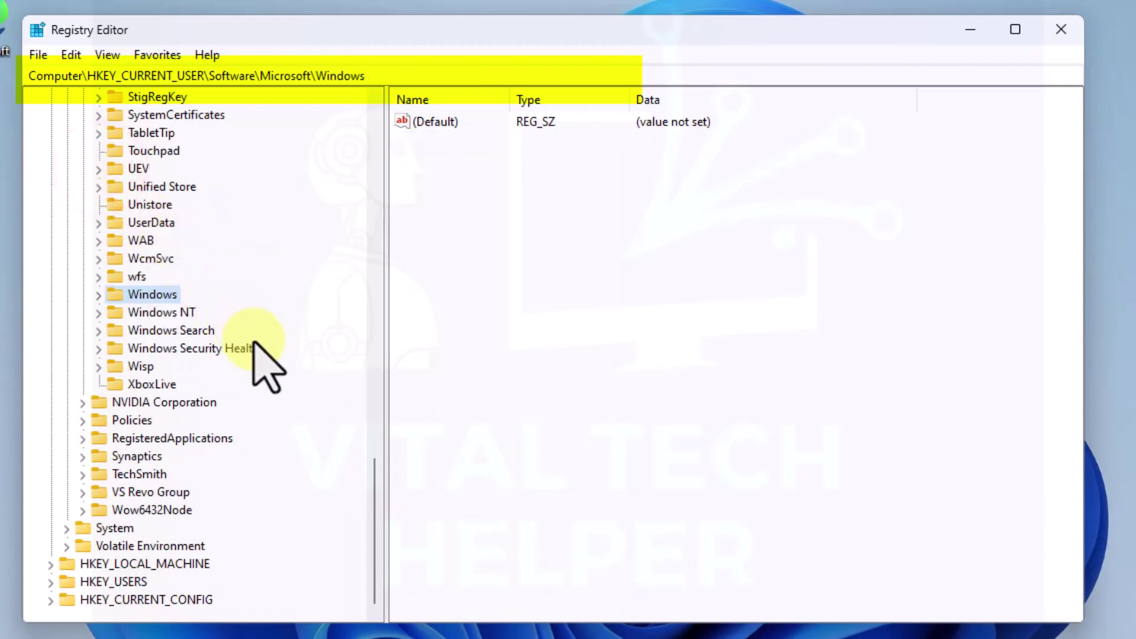
{"action": "left_click", "coordinate": [99, 295]}
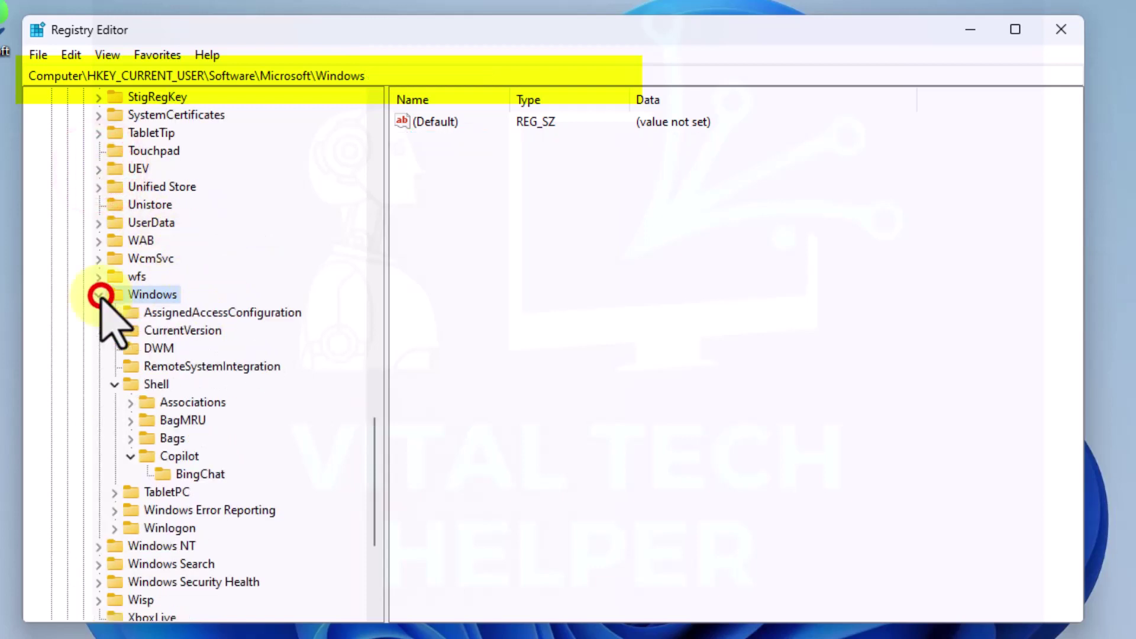
{"action": "left_click_drag", "start_coordinate": [371, 438], "coordinate": [374, 193]}
{"action": "scroll", "coordinate": [380, 456], "scroll_direction": "up", "scroll_amount": 2}
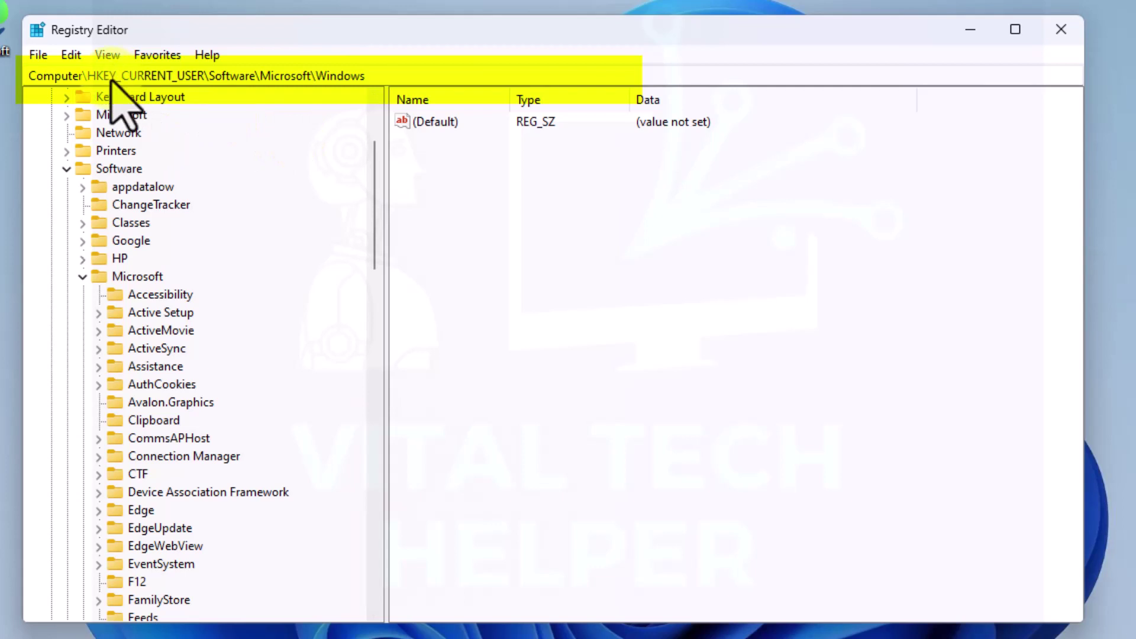
{"action": "left_click_drag", "start_coordinate": [375, 226], "coordinate": [375, 485]}
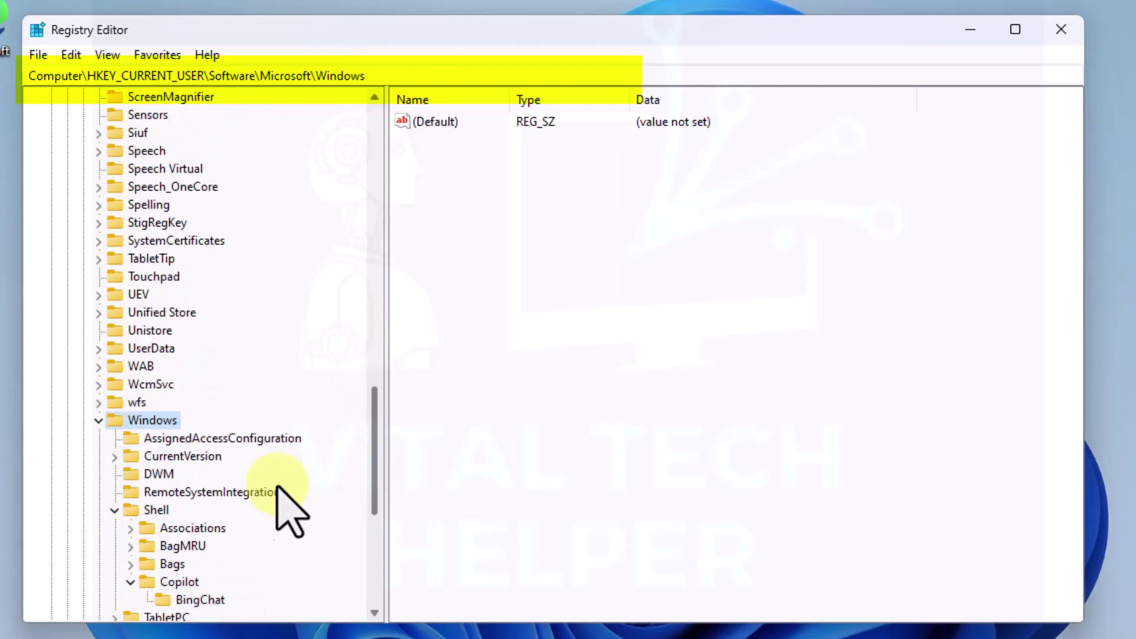
{"action": "left_click", "coordinate": [113, 509]}
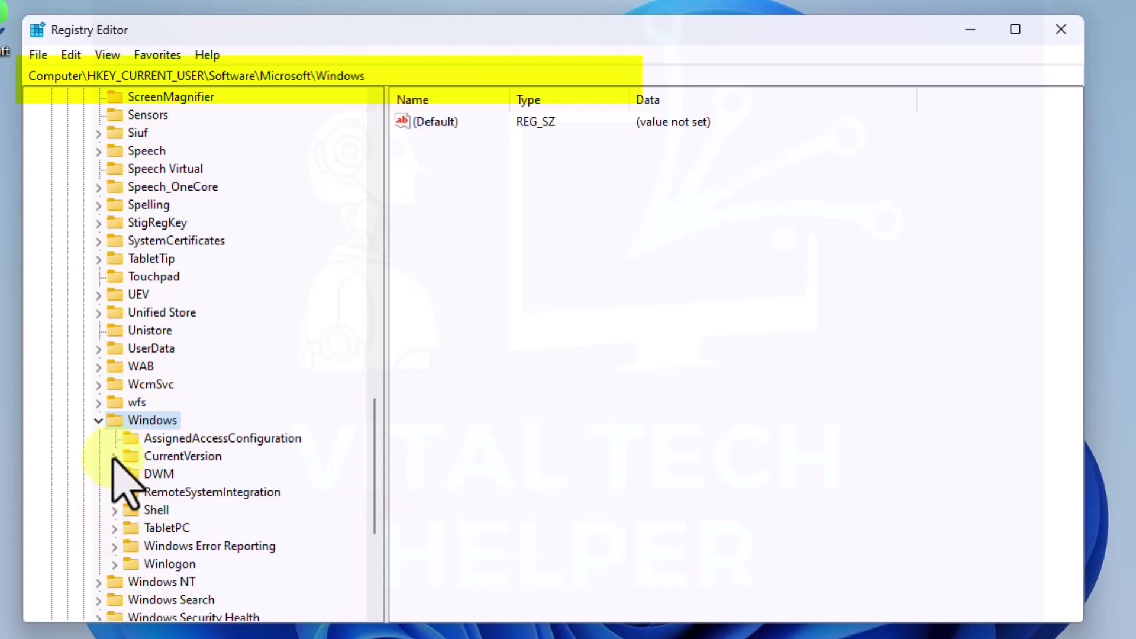
{"action": "left_click", "coordinate": [113, 457]}
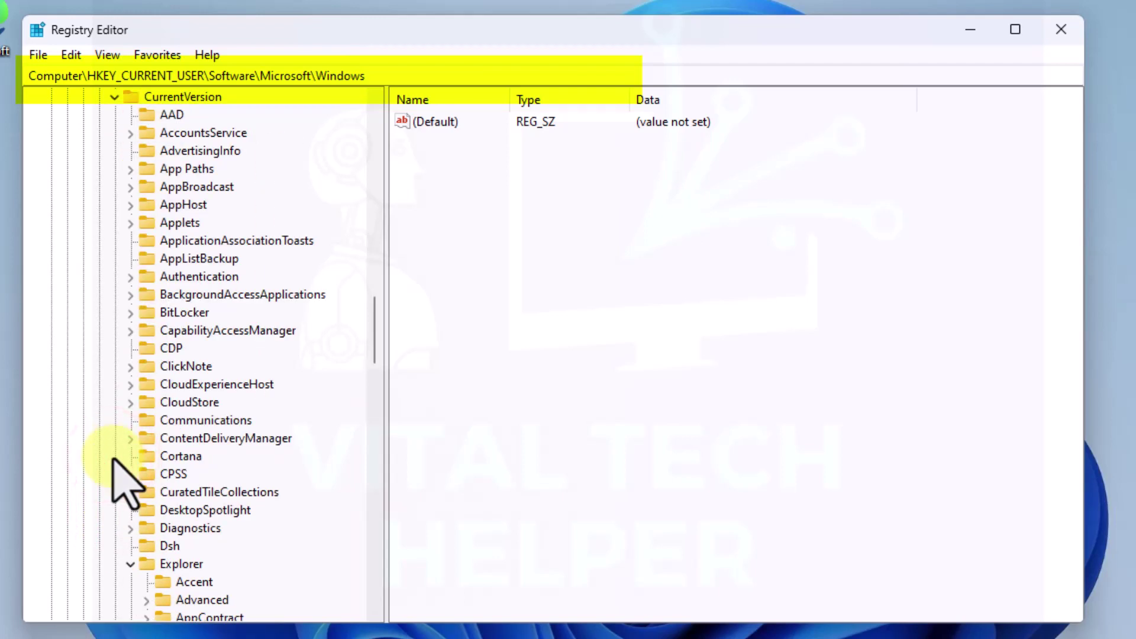
{"action": "left_click_drag", "start_coordinate": [372, 334], "coordinate": [371, 365]}
{"action": "left_click", "coordinate": [200, 347]}
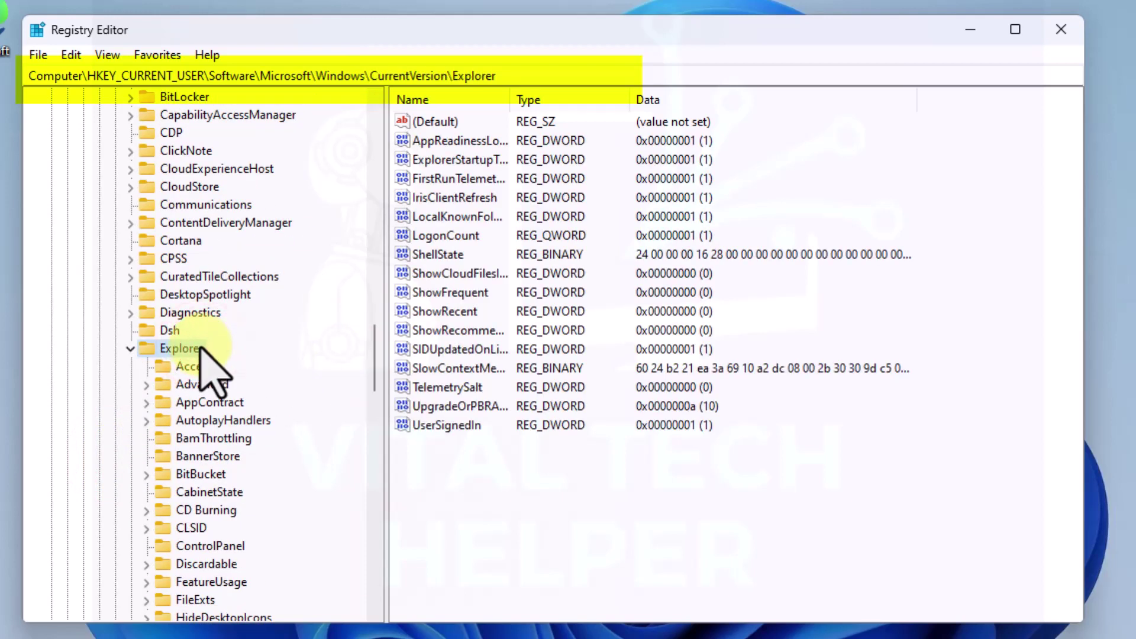
{"action": "left_click", "coordinate": [147, 385]}
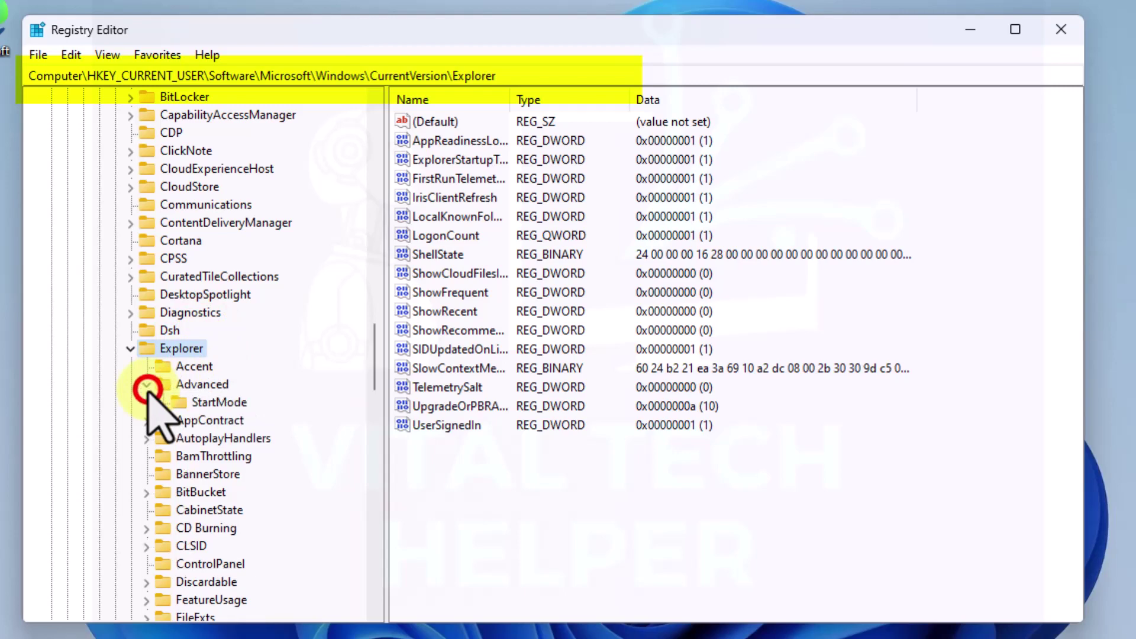
{"action": "left_click", "coordinate": [217, 385]}
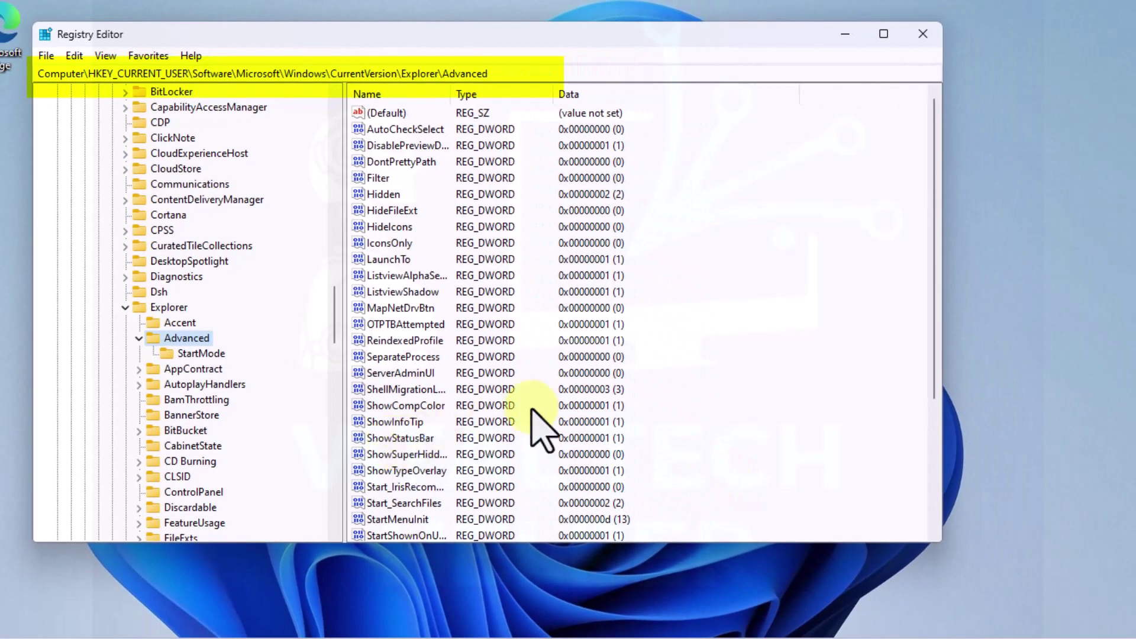
Add a new DWORD (32-bit) value named ShowCopilotButton under Advanced
{"action": "right_click", "coordinate": [741, 357]}
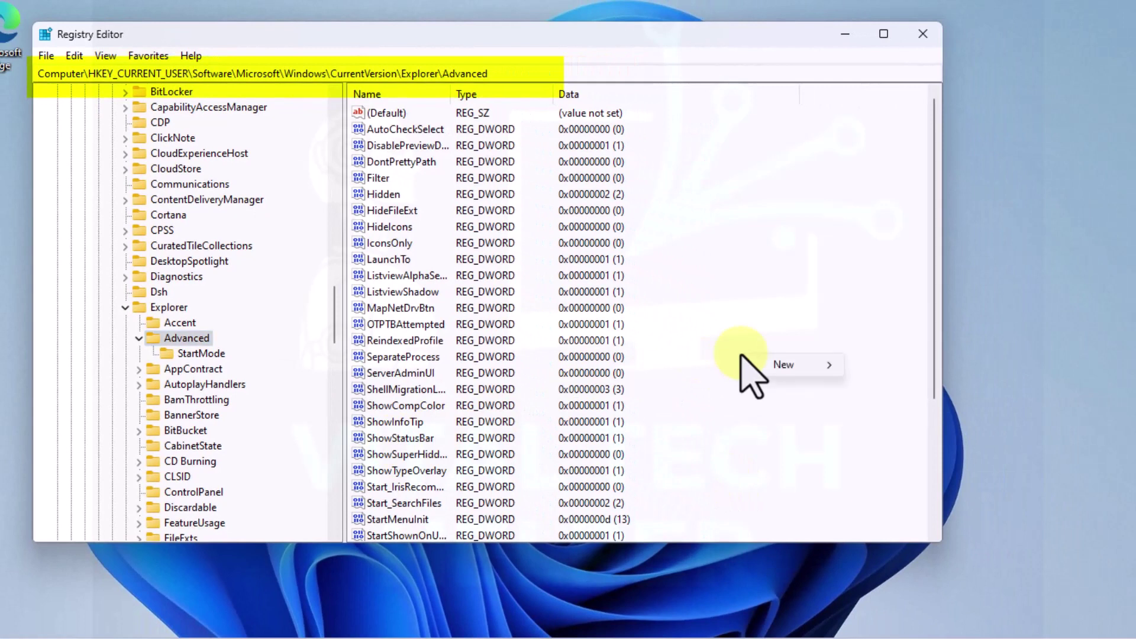
{"action": "left_click", "coordinate": [741, 356]}
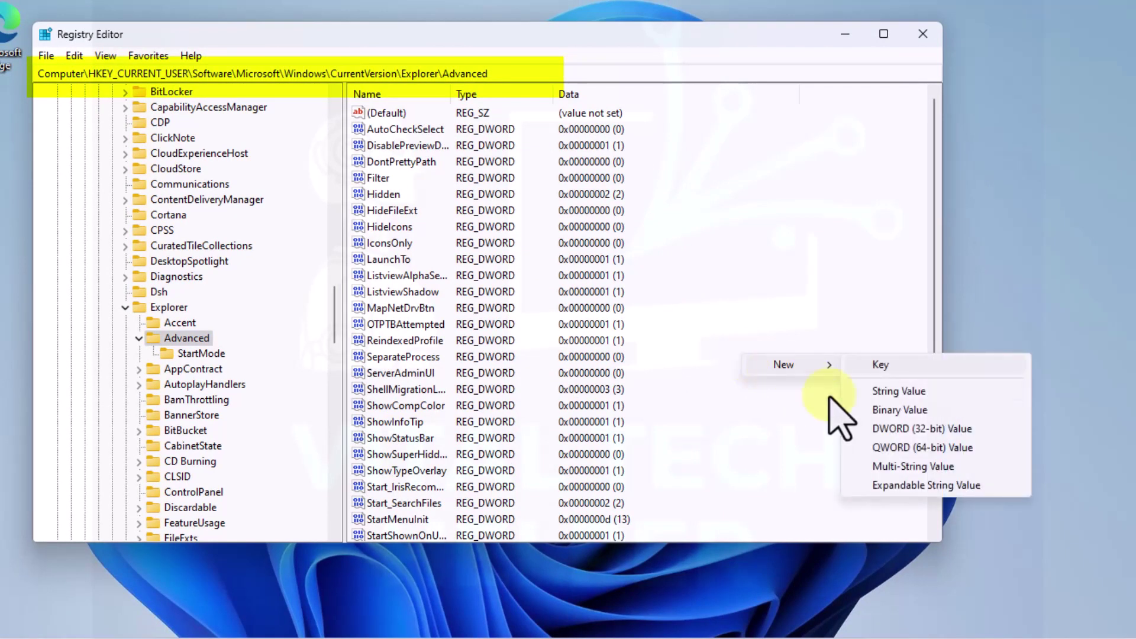
{"action": "left_click", "coordinate": [896, 428]}
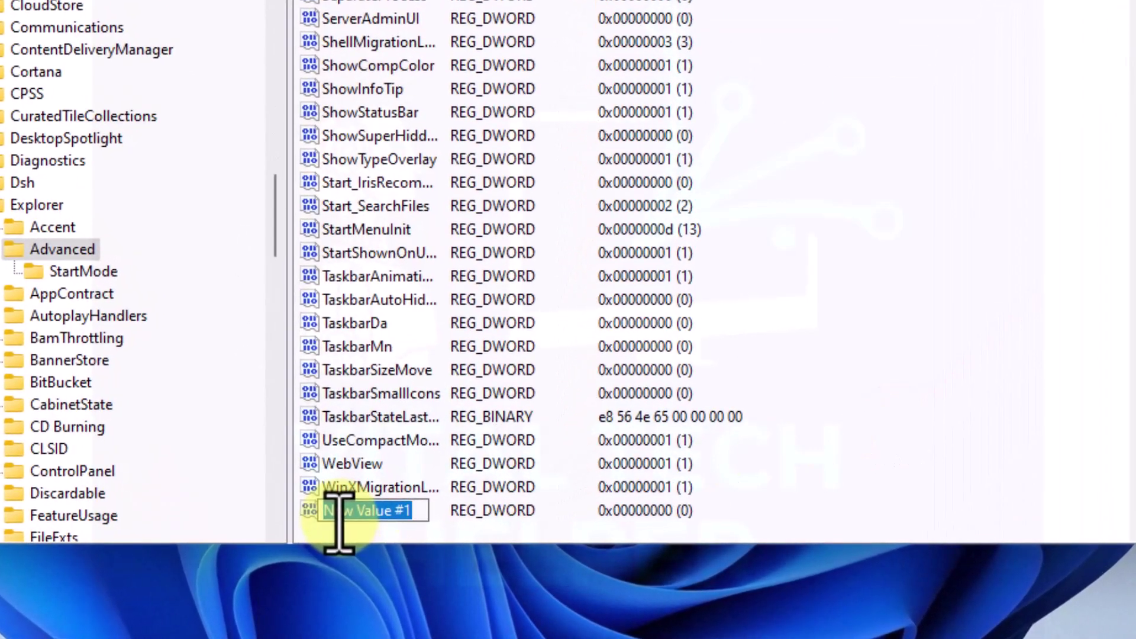
{"action": "type", "text": "ShowCo"}
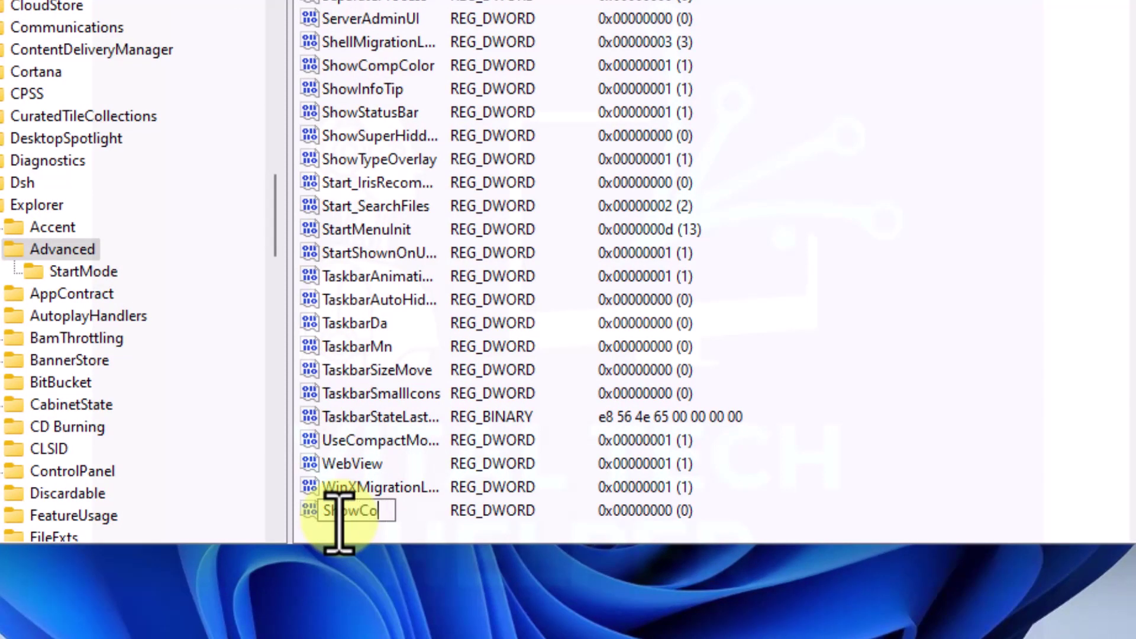
{"action": "type", "text": "pilotB"}
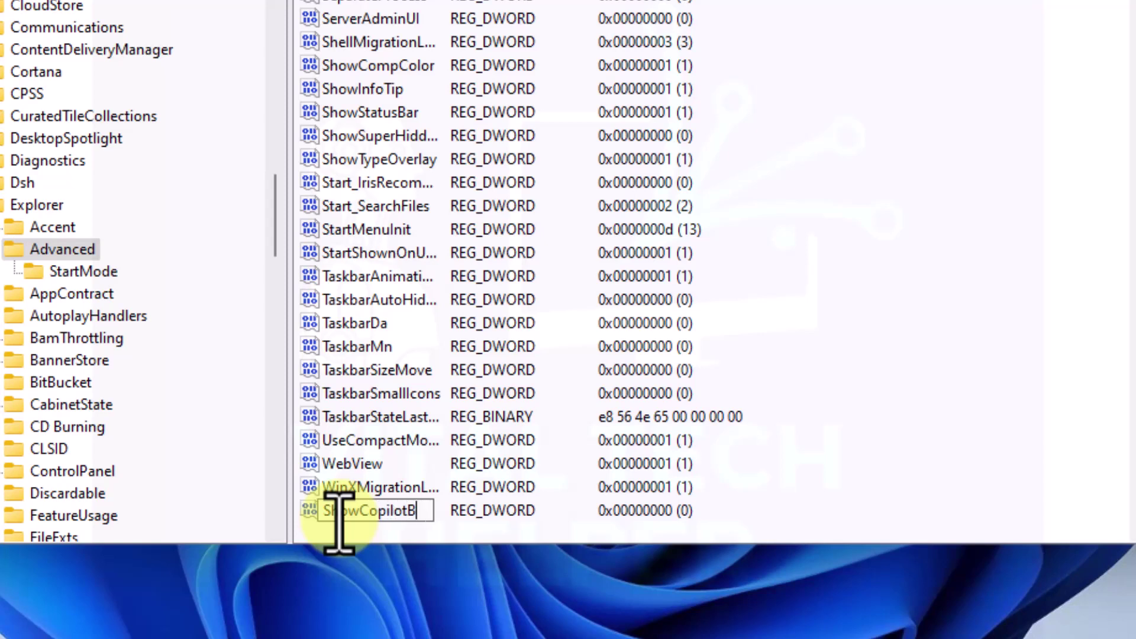
{"action": "type", "text": "utton"}
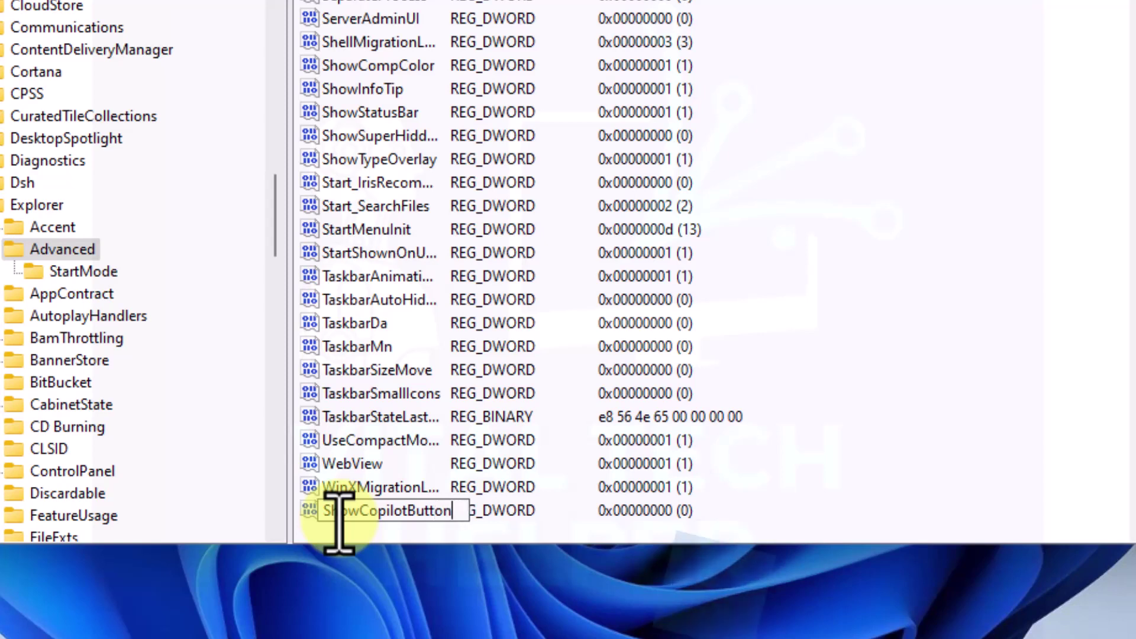
{"action": "key", "text": "Return"}
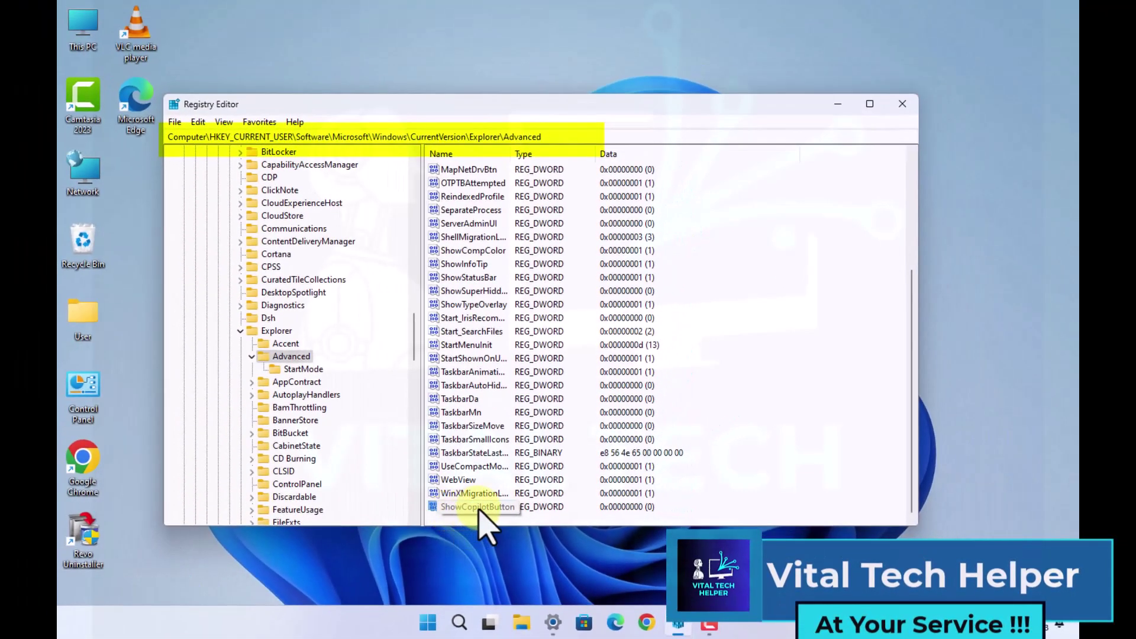
Set ShowCopilotButton's value data to 1
{"action": "double_click", "coordinate": [476, 507]}
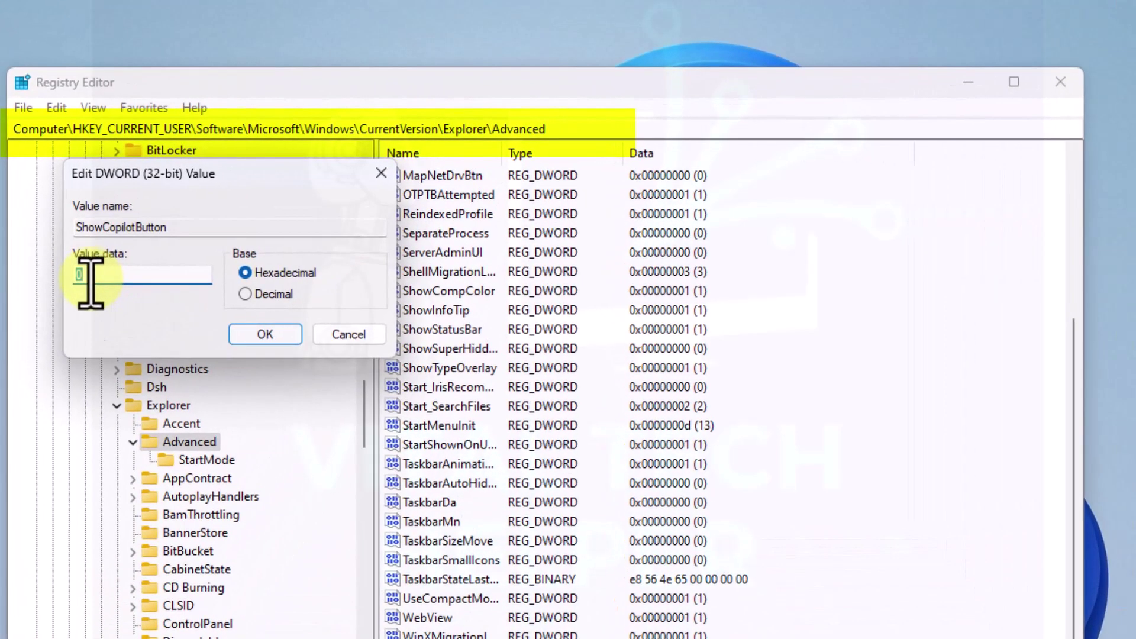
{"action": "type", "text": "1"}
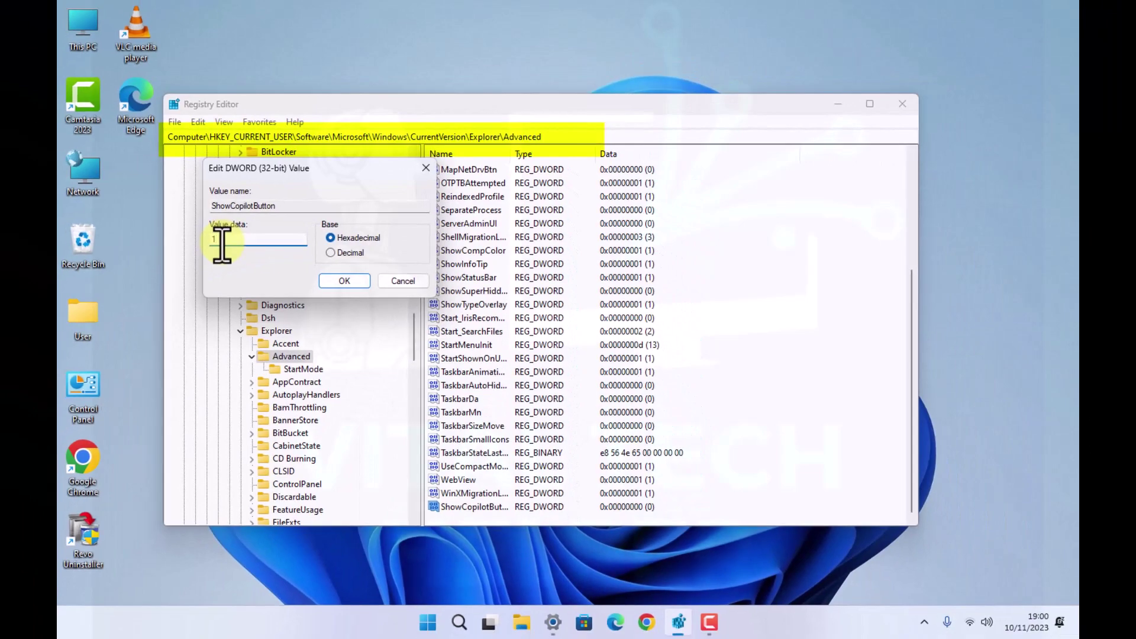
{"action": "left_click", "coordinate": [335, 282]}
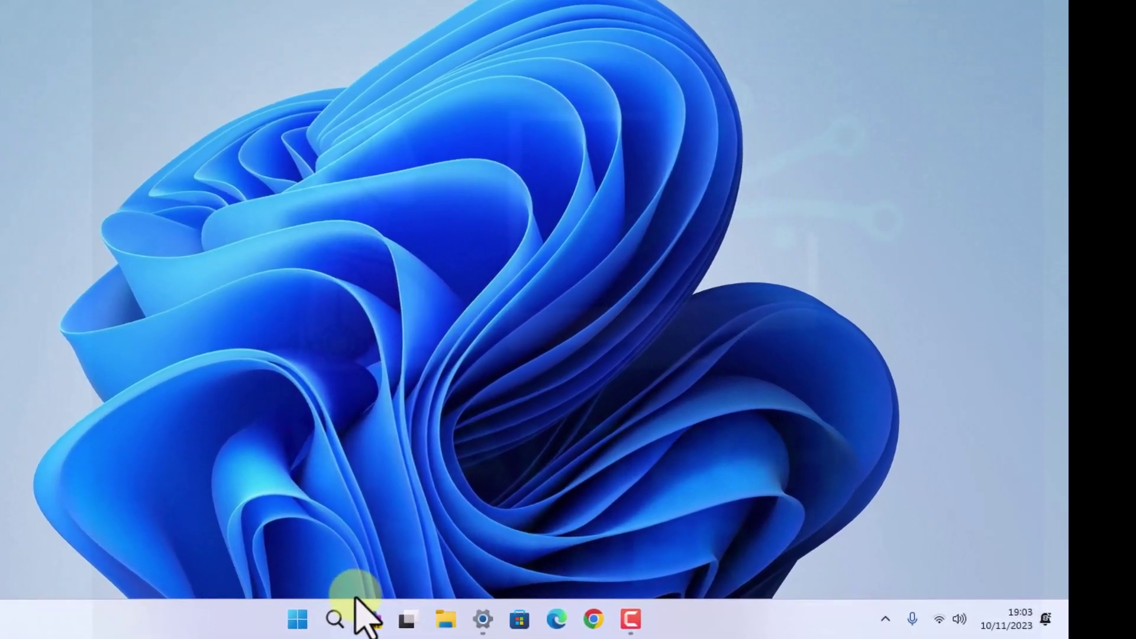
Launch Copilot (preview) from the taskbar and pick the 'Turn on dark mode' suggestion
{"action": "left_click", "coordinate": [480, 616]}
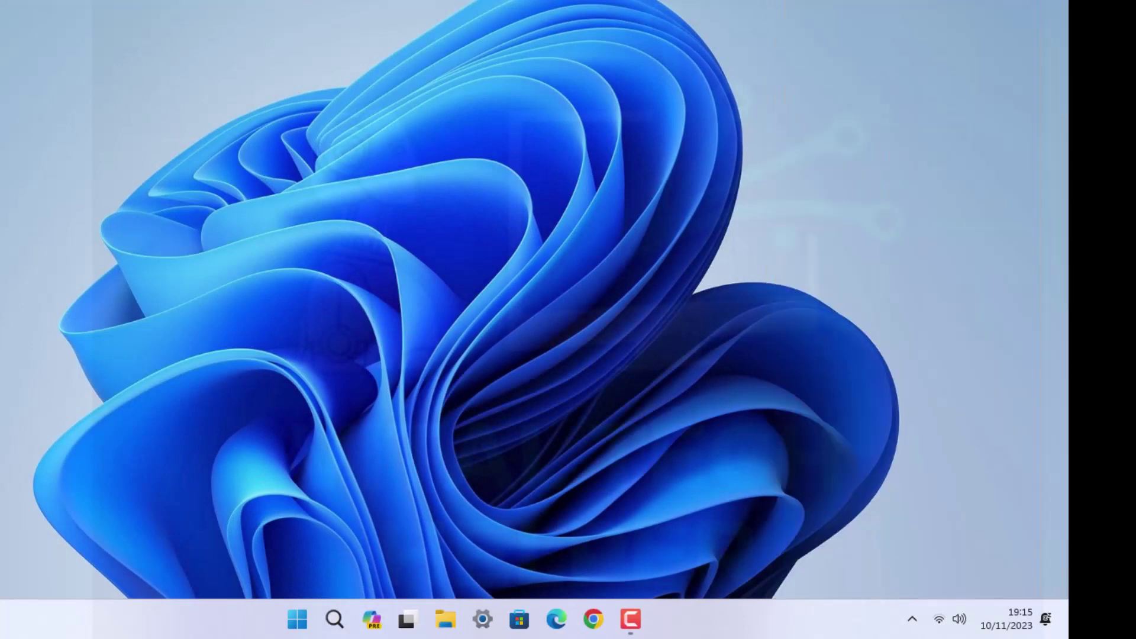
{"action": "left_click", "coordinate": [370, 621]}
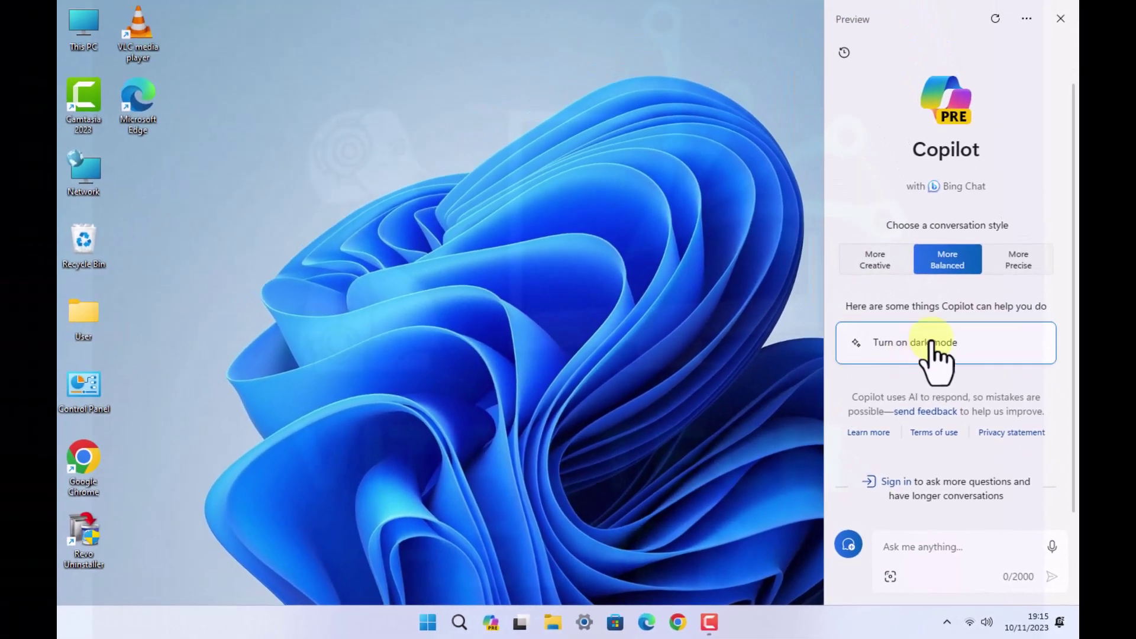
{"action": "left_click", "coordinate": [890, 288]}
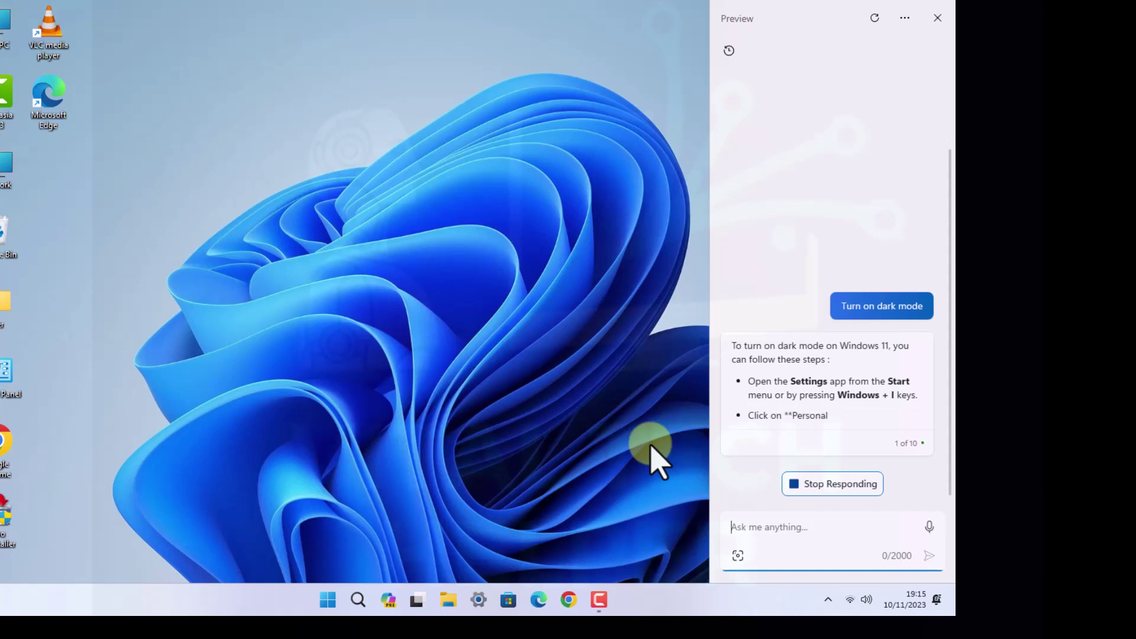
Check Copilot (preview) is on in Taskbar settings, close Settings, then stop and close Copilot
{"action": "right_click", "coordinate": [251, 598]}
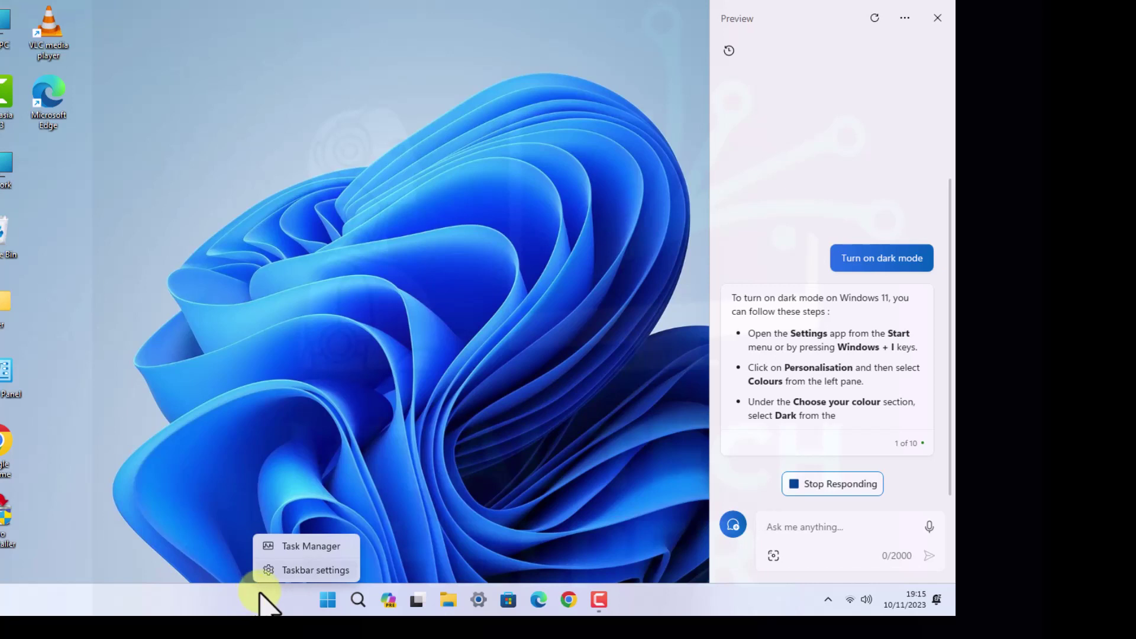
{"action": "left_click", "coordinate": [310, 570]}
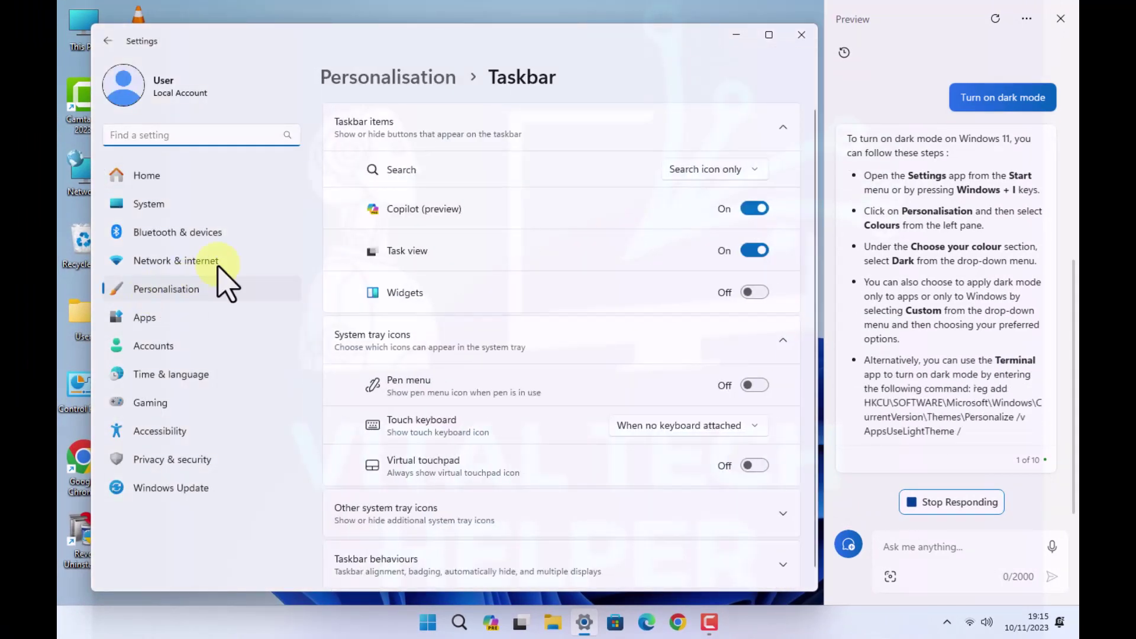
{"action": "left_click", "coordinate": [802, 36]}
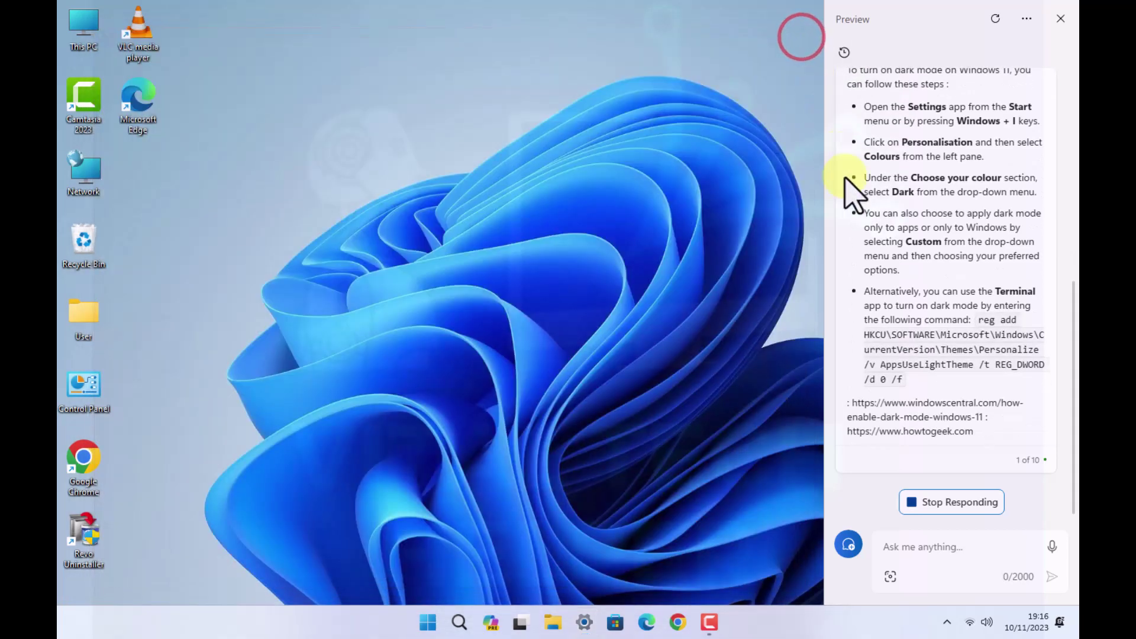
{"action": "left_click", "coordinate": [942, 499]}
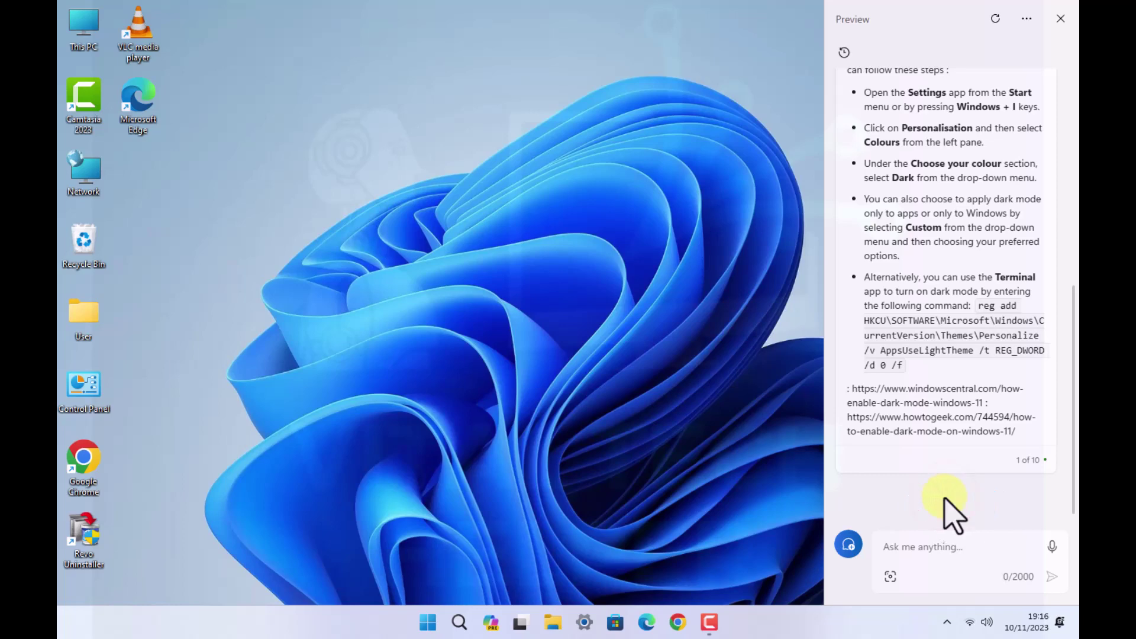
{"action": "left_click", "coordinate": [1060, 18]}
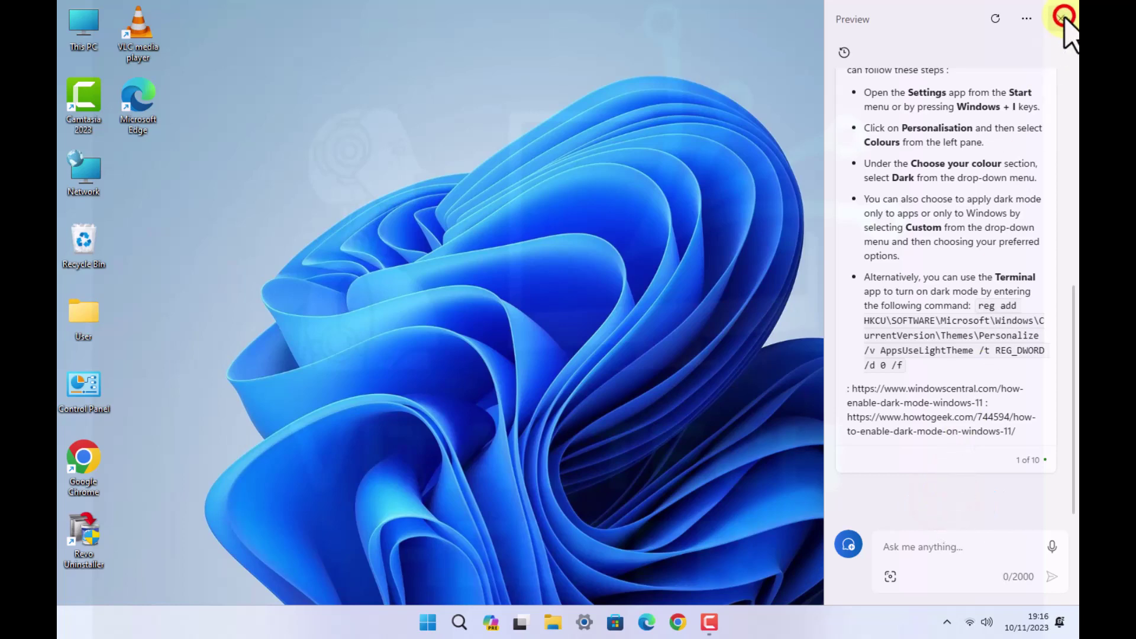